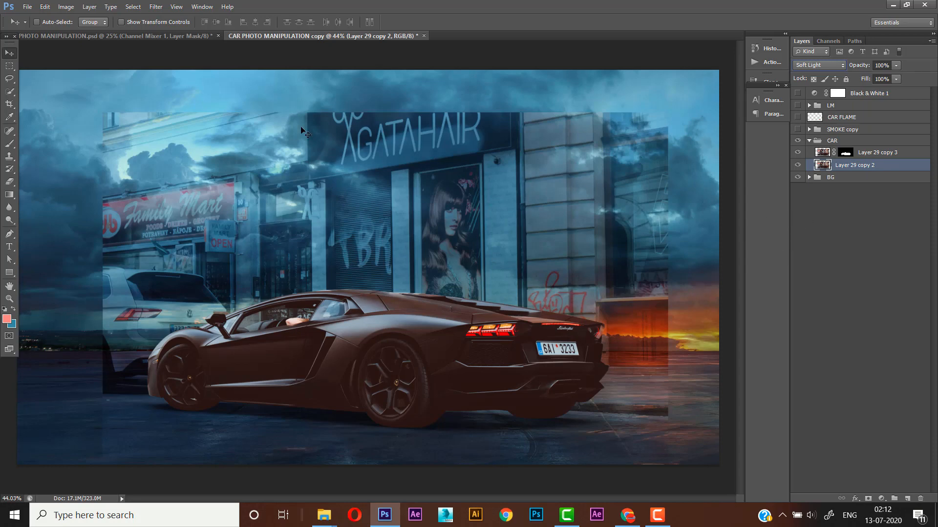
- Darken Layer 29 copy 2 with a Levels adjustment, setting the midtone input to 0.60 and the white input to 244
{"action": "left_click", "coordinate": [65, 6]}
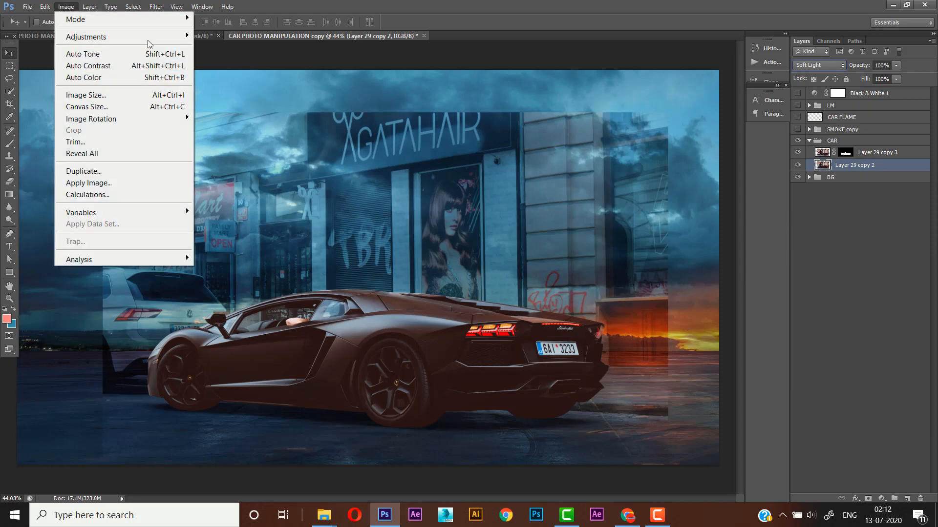
{"action": "mouse_move", "coordinate": [149, 39]}
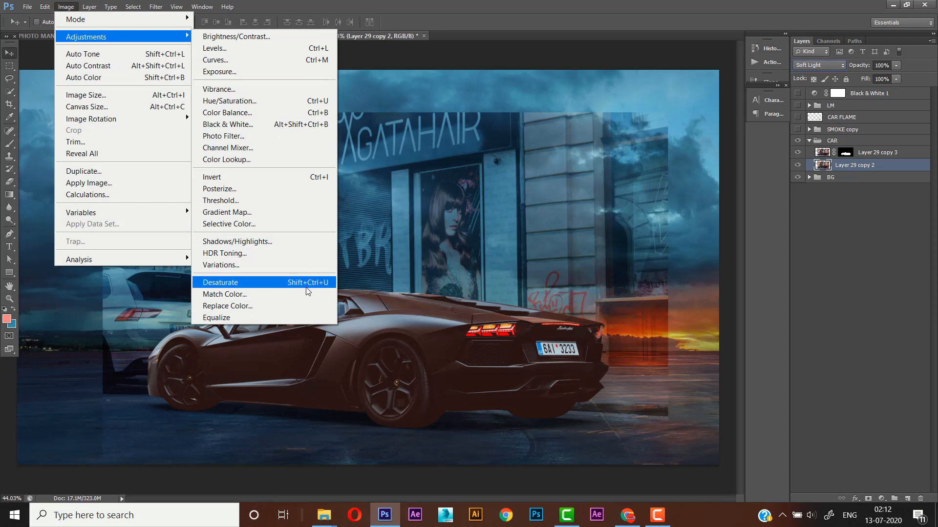
{"action": "left_click", "coordinate": [306, 49]}
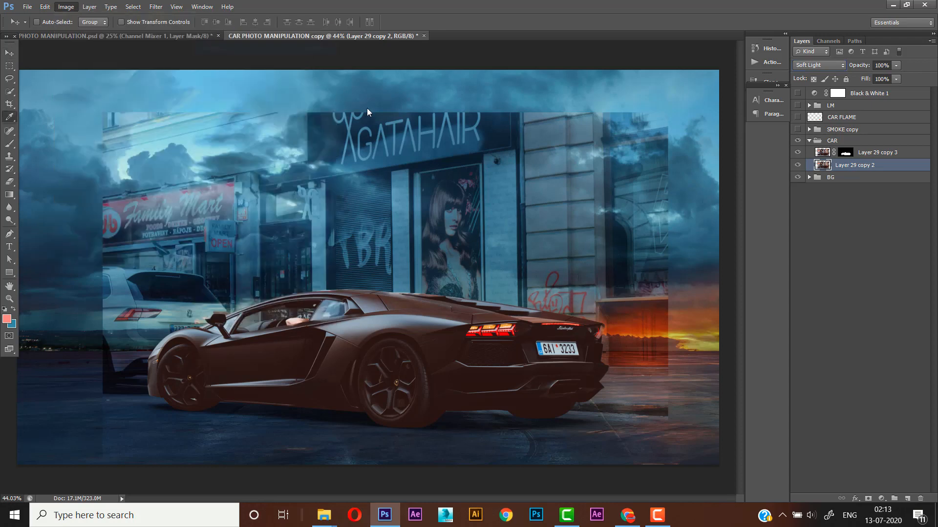
{"action": "left_click_drag", "start_coordinate": [401, 106], "coordinate": [462, 83]}
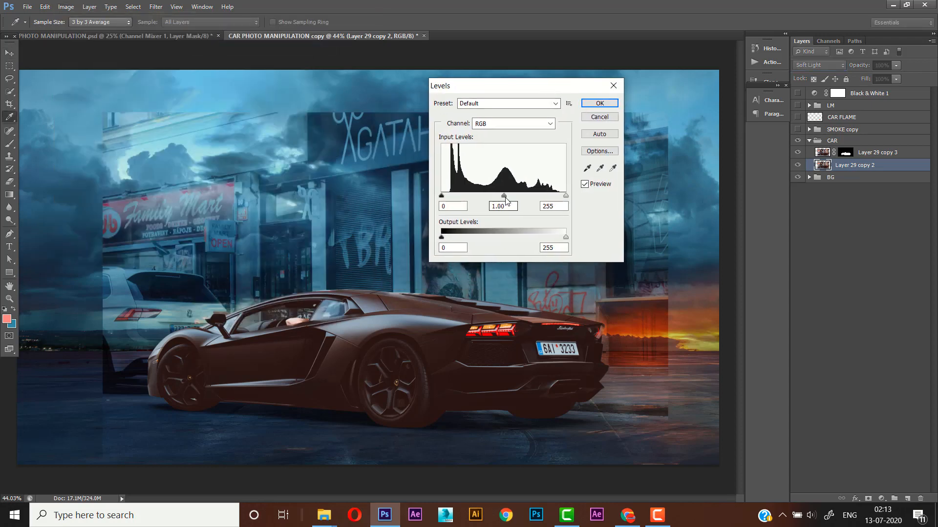
{"action": "mouse_move", "coordinate": [504, 196]}
{"action": "left_mouse_down"}
{"action": "mouse_move", "coordinate": [562, 197]}
{"action": "mouse_move", "coordinate": [519, 198]}
{"action": "left_mouse_up"}
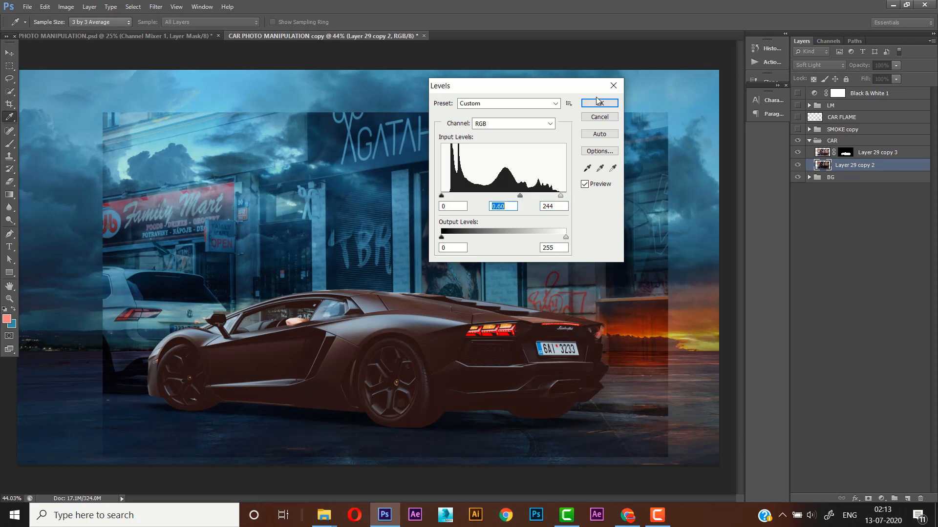
{"action": "left_click", "coordinate": [600, 104]}
- Add a layer mask to Layer 29 copy 2 and paint out the street buildings around the car with a large black brush
{"action": "left_click", "coordinate": [868, 499]}
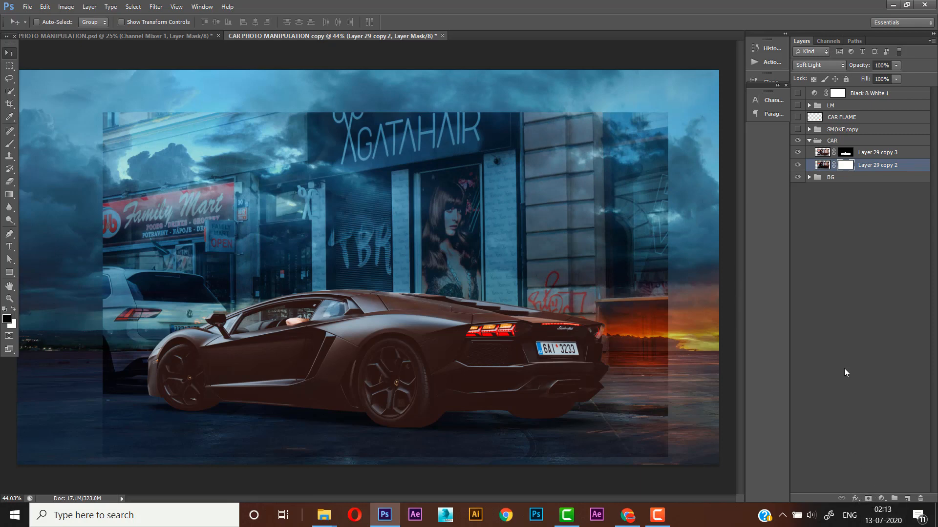
{"action": "left_click", "coordinate": [10, 144]}
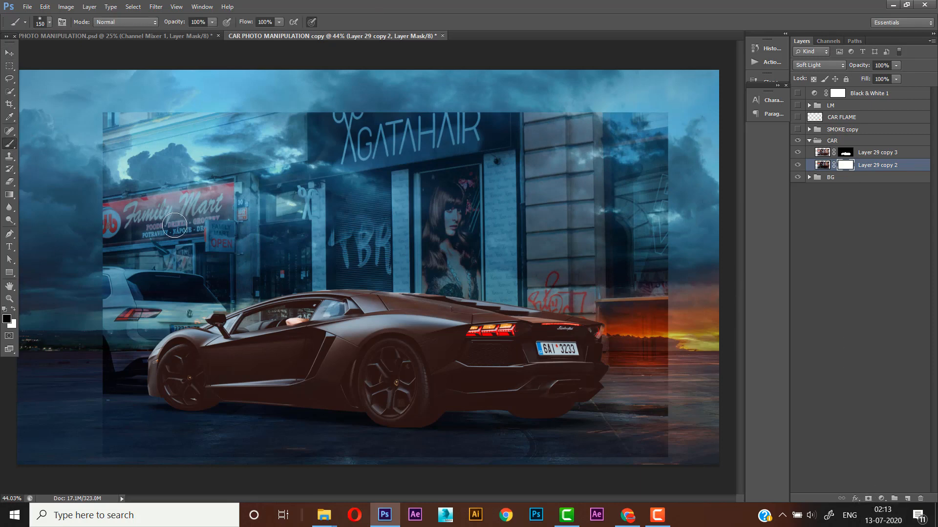
{"action": "key", "text": "bracketright"}
{"action": "key", "text": "bracketright"}
{"action": "key", "text": "bracketright"}
{"action": "key", "text": "bracketright"}
{"action": "key", "text": "bracketright"}
{"action": "key", "text": "bracketright"}
{"action": "key", "text": "bracketright"}
{"action": "key", "text": "bracketright"}
{"action": "key", "text": "bracketright"}
{"action": "key", "text": "bracketleft"}
{"action": "key", "text": "bracketleft"}
{"action": "mouse_move", "coordinate": [157, 166]}
{"action": "left_mouse_down"}
{"action": "mouse_move", "coordinate": [340, 167]}
{"action": "mouse_move", "coordinate": [126, 149]}
{"action": "mouse_move", "coordinate": [413, 144]}
{"action": "mouse_move", "coordinate": [478, 165]}
{"action": "left_mouse_up"}
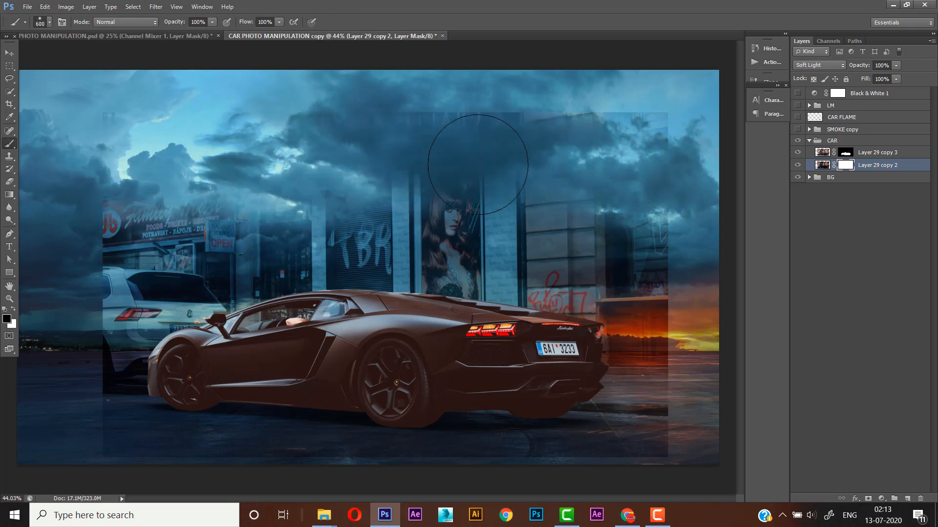
{"action": "mouse_move", "coordinate": [570, 194]}
{"action": "left_mouse_down"}
{"action": "mouse_move", "coordinate": [167, 225]}
{"action": "mouse_move", "coordinate": [268, 211]}
{"action": "mouse_move", "coordinate": [117, 263]}
{"action": "mouse_move", "coordinate": [276, 261]}
{"action": "mouse_move", "coordinate": [127, 274]}
{"action": "mouse_move", "coordinate": [432, 259]}
{"action": "mouse_move", "coordinate": [668, 261]}
{"action": "mouse_move", "coordinate": [482, 262]}
{"action": "mouse_move", "coordinate": [656, 275]}
{"action": "mouse_move", "coordinate": [367, 267]}
{"action": "mouse_move", "coordinate": [127, 278]}
{"action": "mouse_move", "coordinate": [107, 289]}
{"action": "mouse_move", "coordinate": [130, 340]}
{"action": "mouse_move", "coordinate": [78, 356]}
{"action": "mouse_move", "coordinate": [54, 398]}
{"action": "mouse_move", "coordinate": [72, 464]}
{"action": "mouse_move", "coordinate": [154, 484]}
{"action": "mouse_move", "coordinate": [227, 487]}
{"action": "mouse_move", "coordinate": [265, 475]}
{"action": "left_mouse_up"}
- Mask out the photo's leftover edges on the ground below and behind the car using a size 200 black brush
{"action": "key", "text": "bracketleft"}
{"action": "key", "text": "bracketleft"}
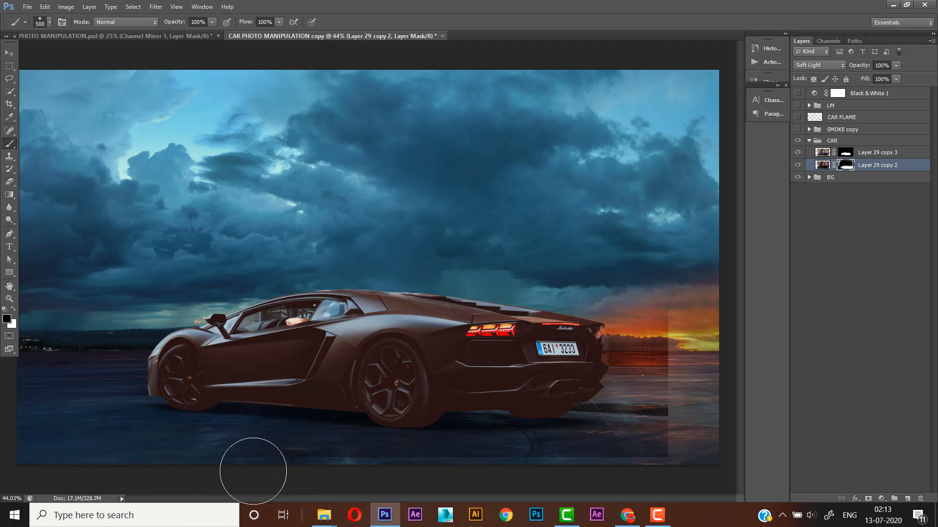
{"action": "key", "text": "bracketleft"}
{"action": "key", "text": "bracketleft"}
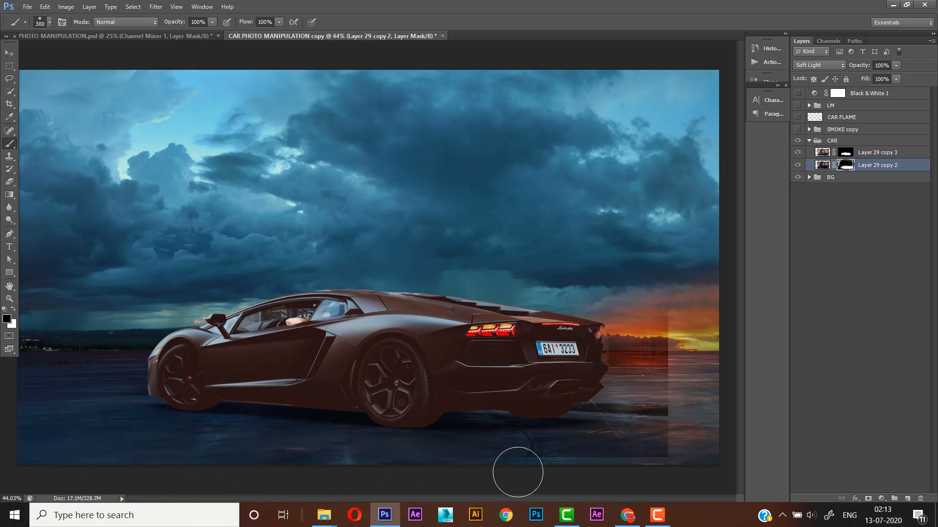
{"action": "key", "text": "bracketleft"}
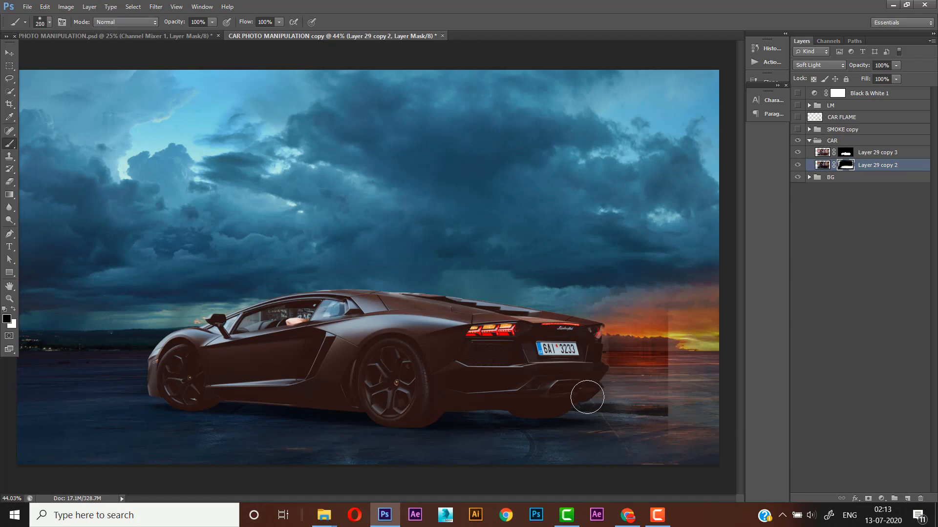
{"action": "mouse_move", "coordinate": [593, 389]}
{"action": "left_mouse_down"}
{"action": "mouse_move", "coordinate": [670, 396]}
{"action": "mouse_move", "coordinate": [580, 392]}
{"action": "mouse_move", "coordinate": [607, 389]}
{"action": "left_mouse_up"}
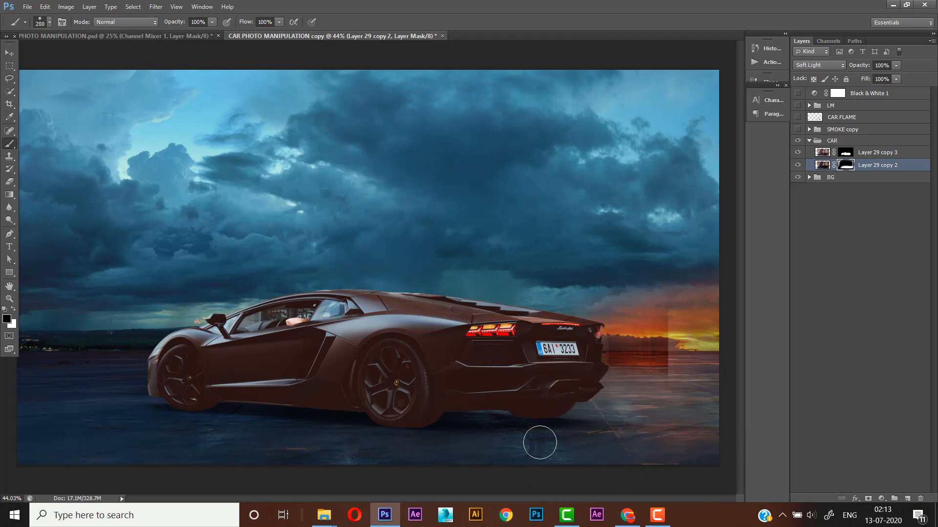
- Paint black at brush size 300 on the Layer 29 copy 2 mask to remove the dark rectangle over the sunset behind the car
{"action": "key", "text": "bracketright"}
{"action": "key", "text": "bracketright"}
{"action": "mouse_move", "coordinate": [607, 366]}
{"action": "left_mouse_down"}
{"action": "mouse_move", "coordinate": [667, 357]}
{"action": "mouse_move", "coordinate": [642, 348]}
{"action": "left_mouse_up"}
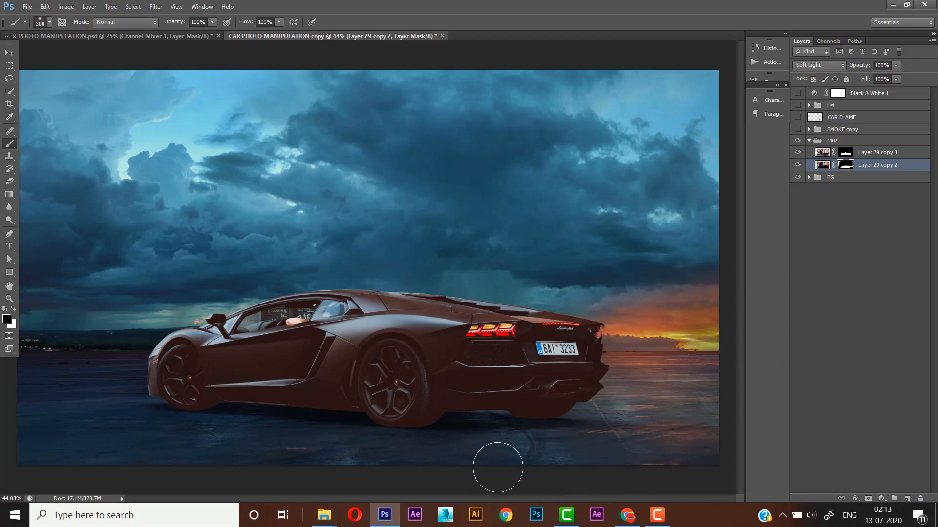
{"action": "key", "text": "ctrl+z"}
{"action": "mouse_move", "coordinate": [607, 331]}
{"action": "left_mouse_down"}
{"action": "mouse_move", "coordinate": [614, 364]}
{"action": "mouse_move", "coordinate": [708, 353]}
{"action": "left_mouse_up"}
- Add a Curves adjustment layer above Layer 29 copy 3 and clip it to that layer
{"action": "left_click", "coordinate": [872, 156]}
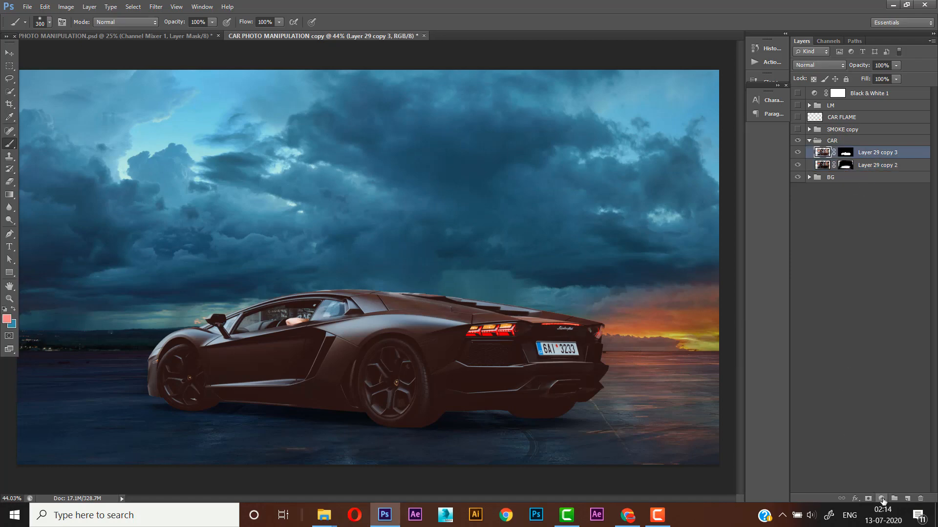
{"action": "left_click", "coordinate": [881, 499]}
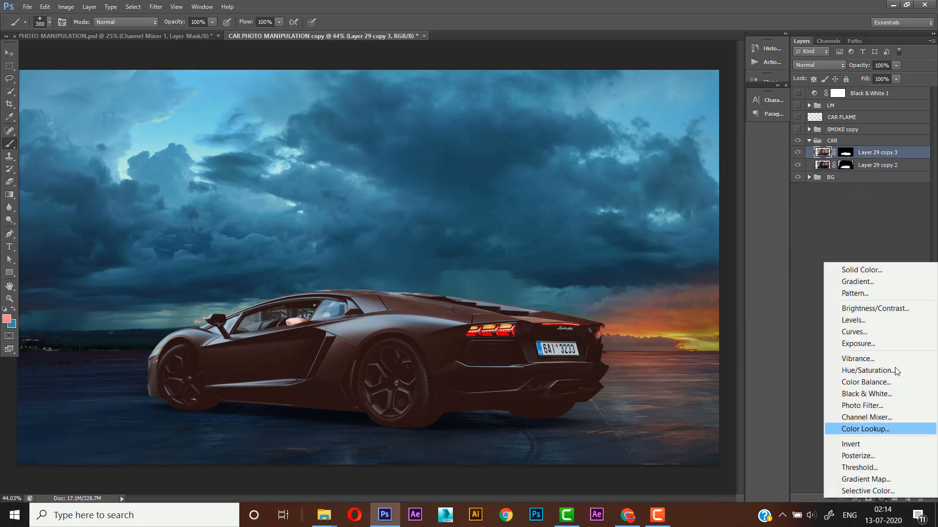
{"action": "left_click", "coordinate": [857, 335]}
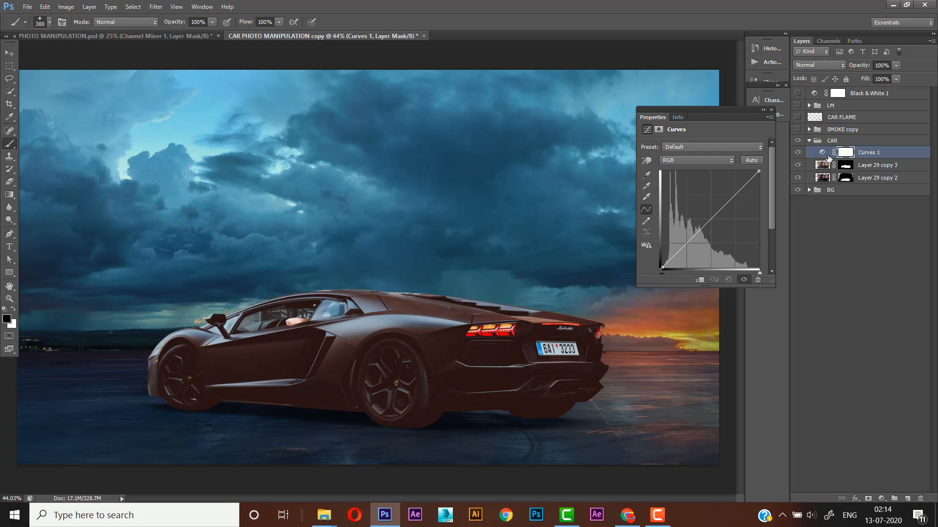
{"action": "right_click", "coordinate": [864, 155]}
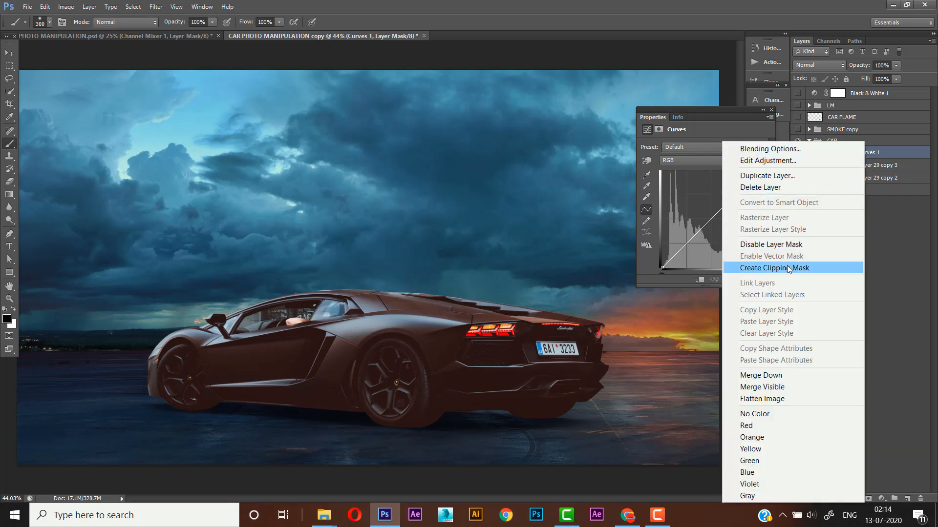
{"action": "left_click", "coordinate": [788, 272]}
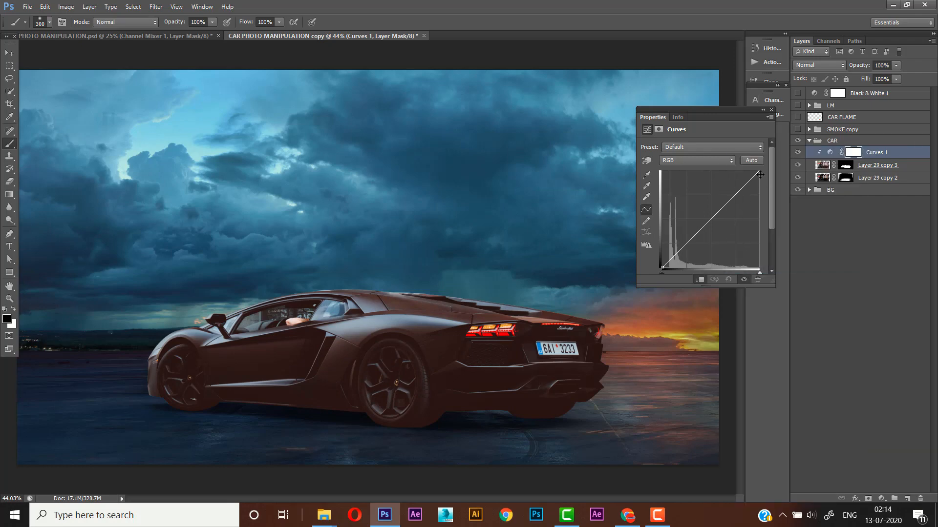
- Darken the car by lowering the white point and the upper midtones of the Curves 1 RGB curve
{"action": "left_click_drag", "start_coordinate": [758, 172], "coordinate": [738, 213]}
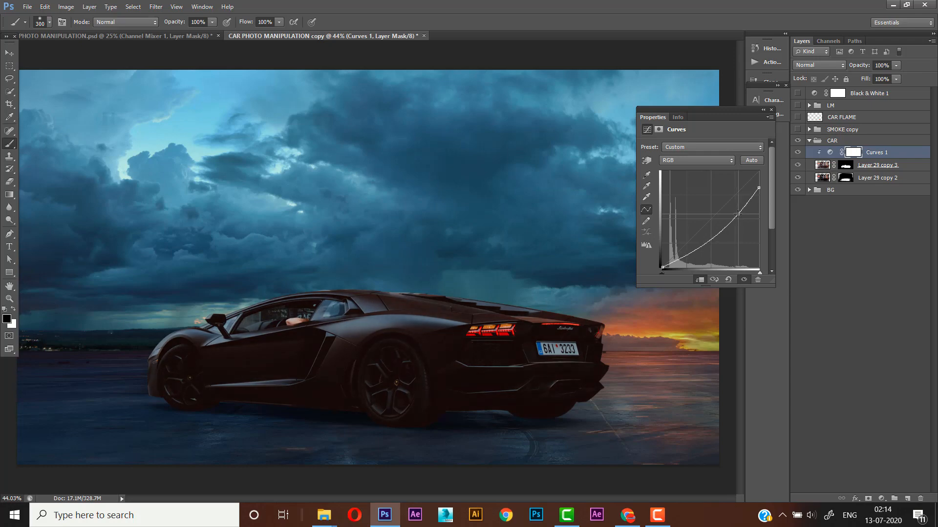
{"action": "left_click_drag", "start_coordinate": [738, 213], "coordinate": [736, 216]}
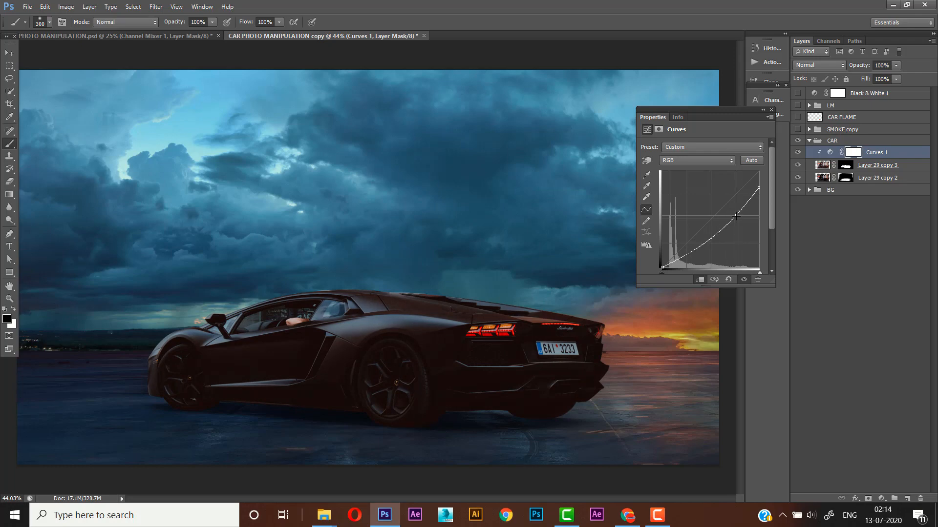
{"action": "left_click_drag", "start_coordinate": [736, 216], "coordinate": [737, 215]}
{"action": "left_click_drag", "start_coordinate": [738, 215], "coordinate": [736, 216]}
{"action": "left_click", "coordinate": [771, 110]}
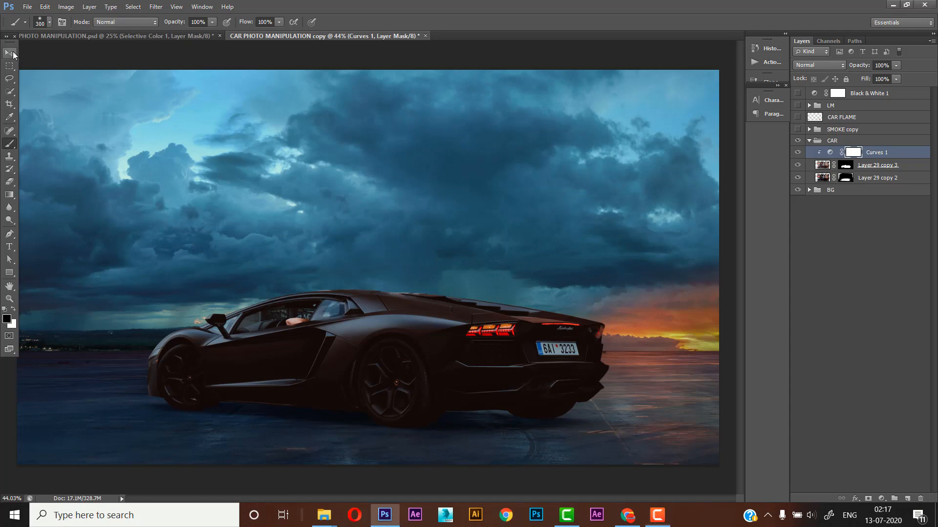
- Add a second Curves adjustment layer above Curves 1 and clip it to the car layer
{"action": "left_click", "coordinate": [10, 52]}
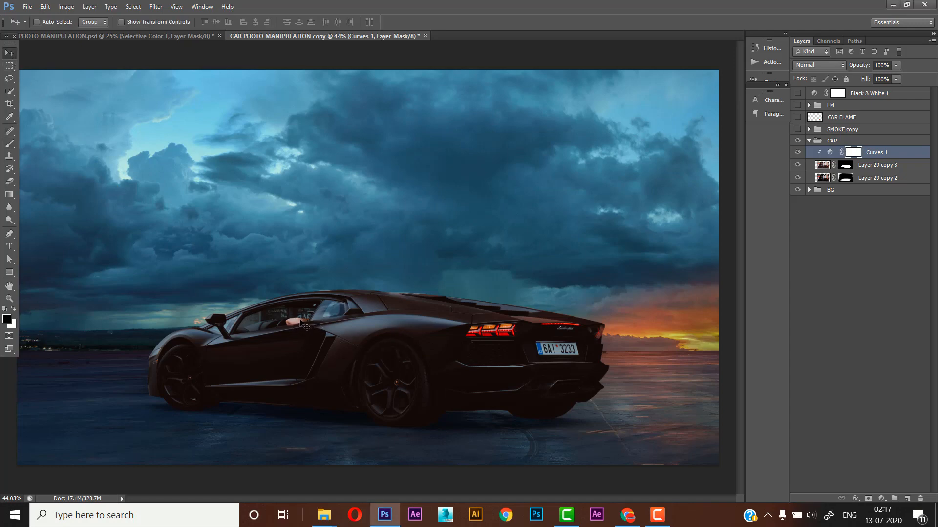
{"action": "left_click", "coordinate": [882, 499]}
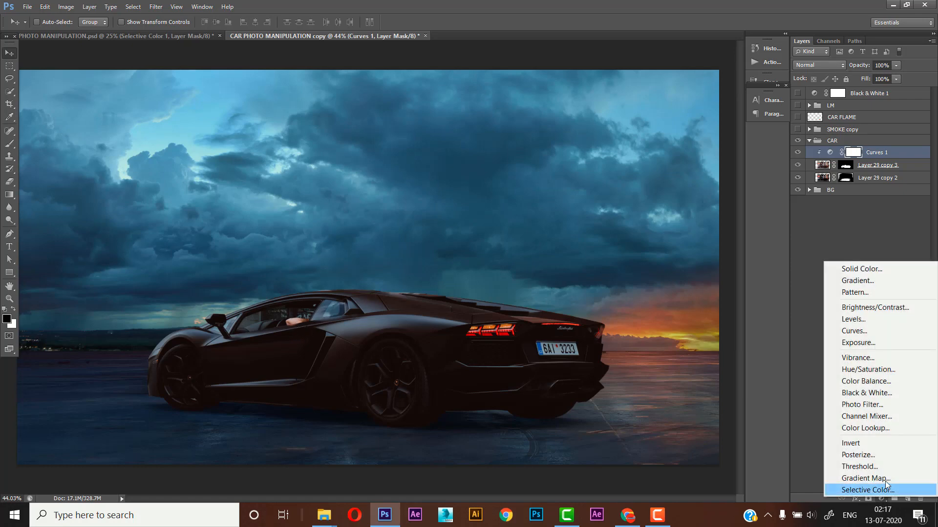
{"action": "left_click", "coordinate": [861, 331]}
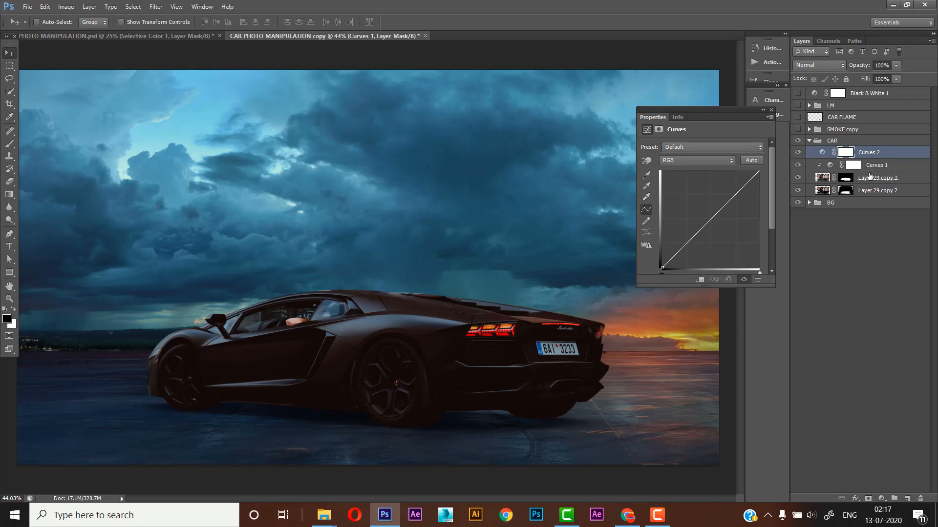
{"action": "right_click", "coordinate": [866, 156]}
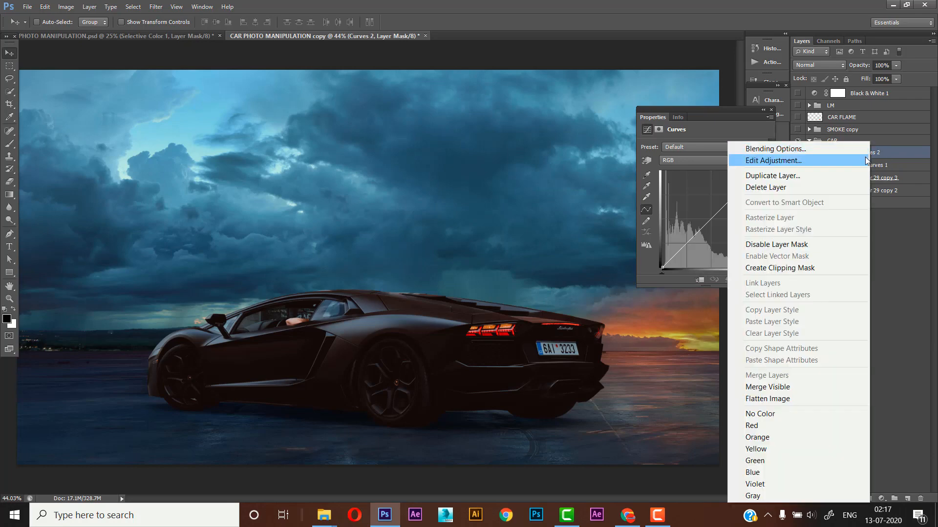
{"action": "left_click", "coordinate": [798, 267]}
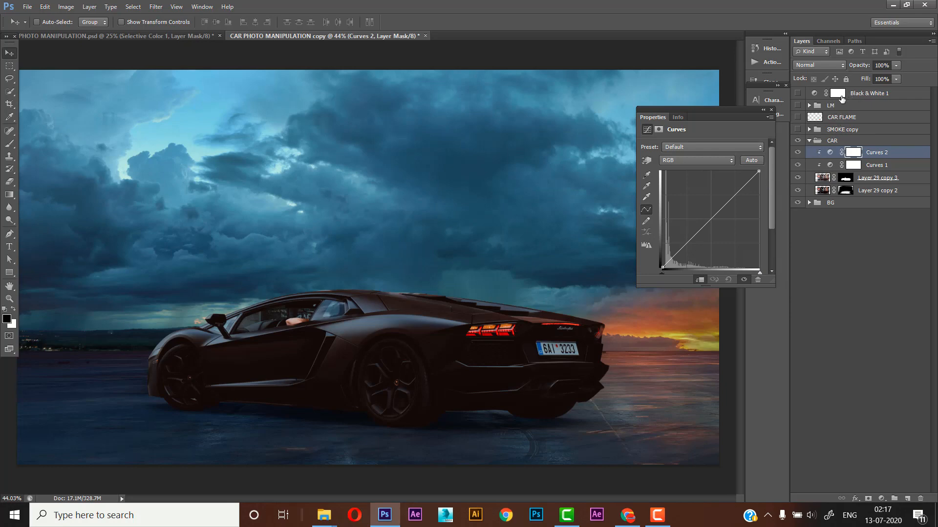
- Show the Black & White 1 layer and lower the white point of the Curves 2 curve to darken the car
{"action": "left_click", "coordinate": [798, 94]}
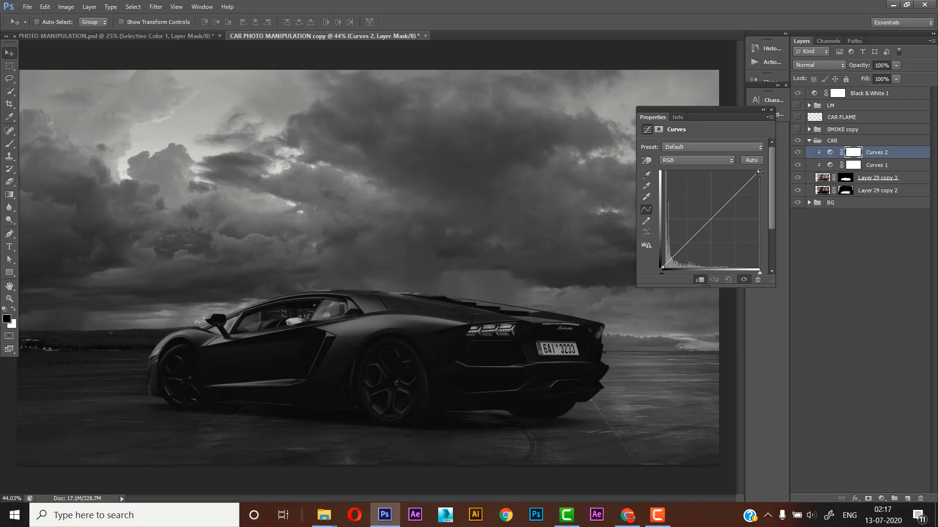
{"action": "left_click_drag", "start_coordinate": [759, 172], "coordinate": [778, 210]}
- Invert the Curves 2 mask to black and paint white over the car's window area with a size 40 brush
{"action": "left_click", "coordinate": [852, 154]}
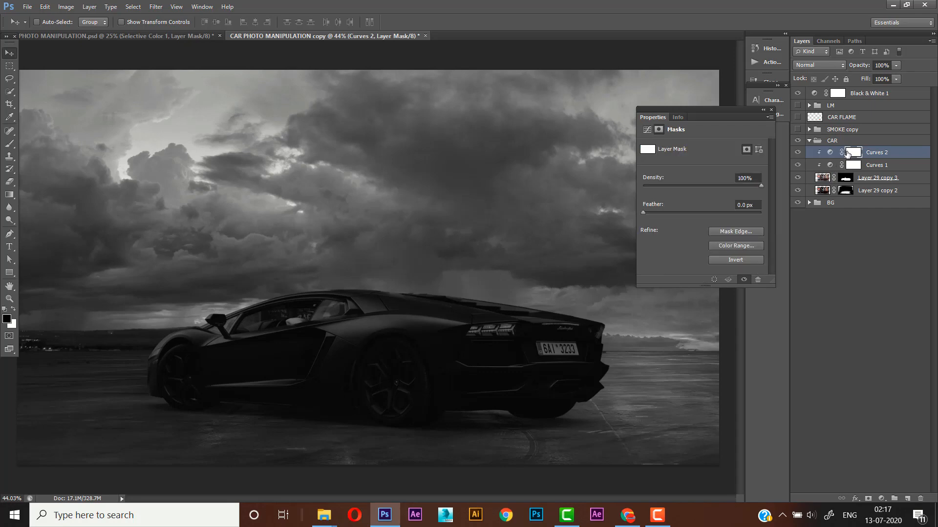
{"action": "key", "text": "ctrl+i"}
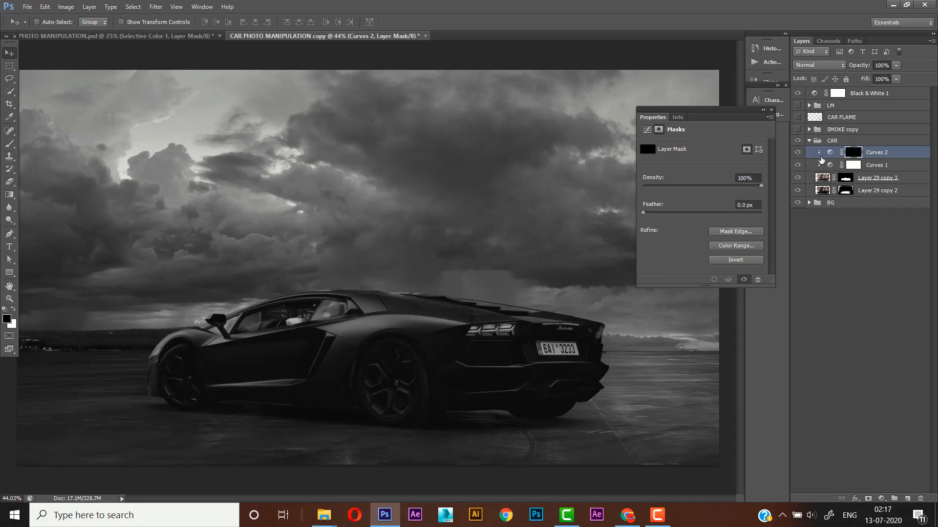
{"action": "left_click", "coordinate": [10, 143]}
{"action": "key", "text": "x"}
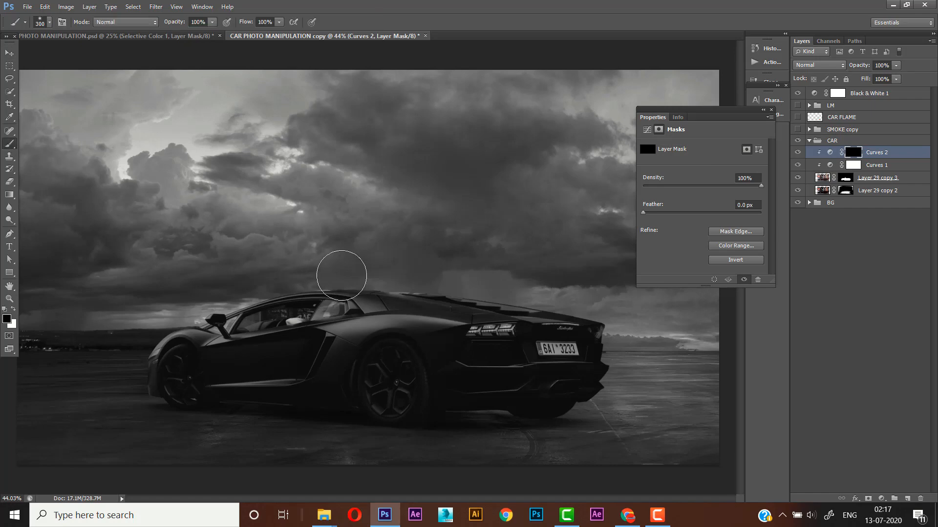
{"action": "key", "text": "bracketleft"}
{"action": "key", "text": "bracketleft"}
{"action": "key", "text": "bracketleft"}
{"action": "key", "text": "bracketleft"}
{"action": "key", "text": "bracketleft"}
{"action": "key", "text": "bracketleft"}
{"action": "key", "text": "bracketleft"}
{"action": "key", "text": "bracketleft"}
{"action": "key", "text": "bracketleft"}
{"action": "key", "text": "bracketleft"}
{"action": "key", "text": "bracketleft"}
{"action": "key", "text": "bracketleft"}
{"action": "key", "text": "bracketleft"}
{"action": "key", "text": "bracketleft"}
{"action": "key", "text": "bracketleft"}
{"action": "key", "text": "bracketleft"}
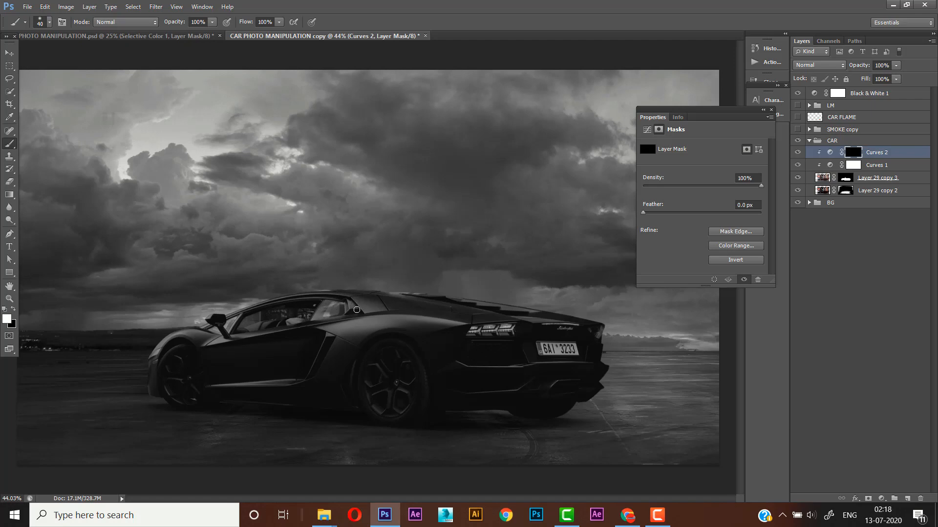
{"action": "left_click", "coordinate": [772, 111]}
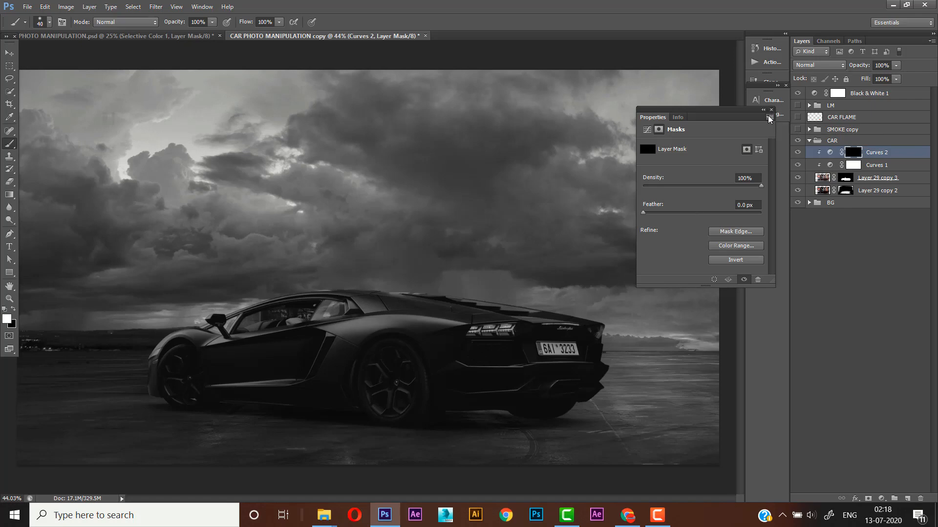
- Compare the car with Curves 2 hidden and shown, and hide the Black & White 1 layer
{"action": "left_click", "coordinate": [798, 153]}
{"action": "left_click", "coordinate": [798, 153]}
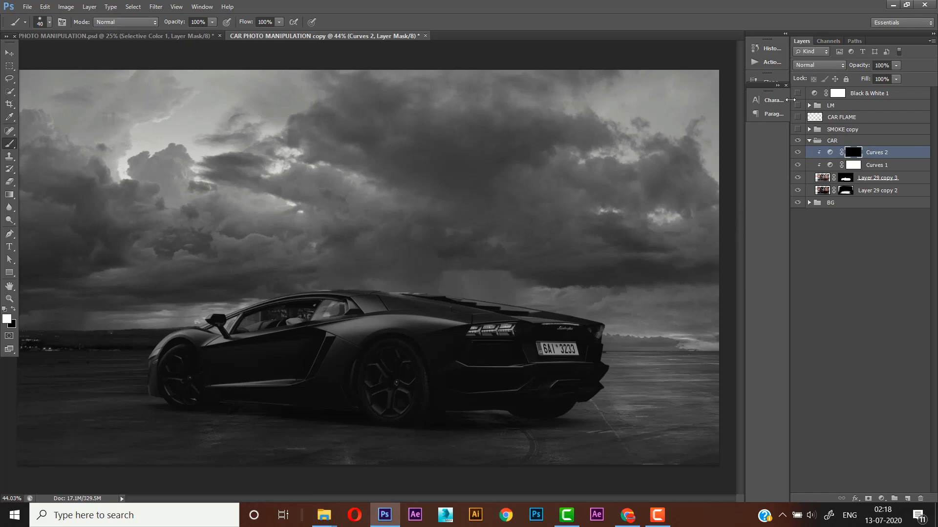
{"action": "left_click", "coordinate": [797, 94]}
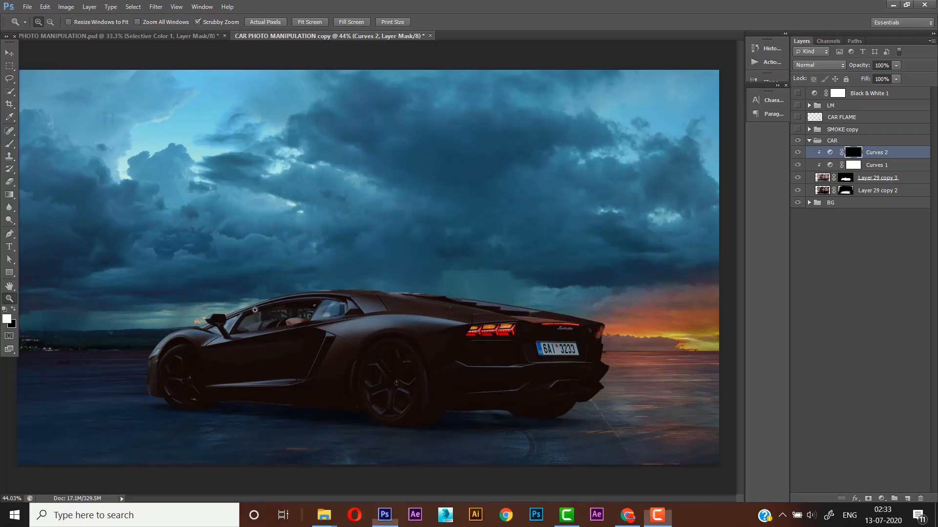
- Start a Pen tool path at the side window's front lower corner and trace up along the front pillar to the window's upper edge
{"action": "left_click", "coordinate": [12, 58]}
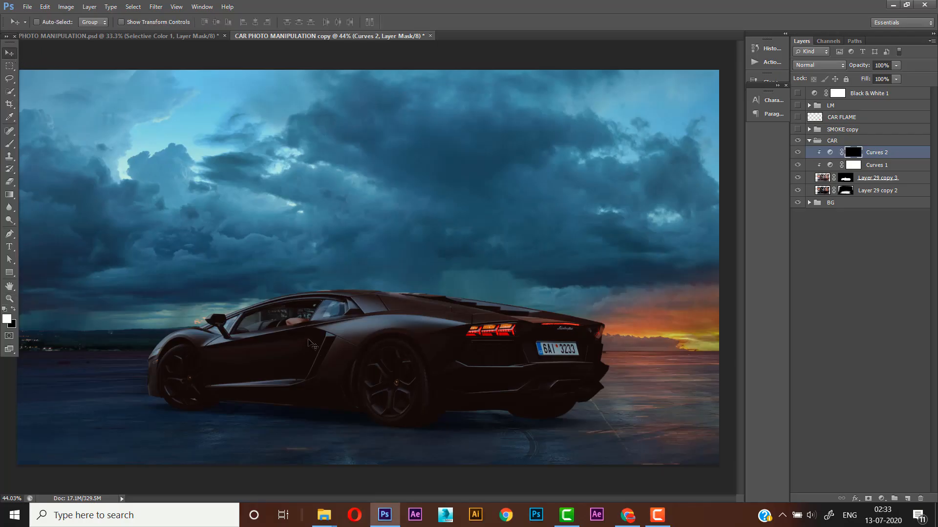
{"action": "left_click", "coordinate": [280, 317], "text": "ctrl"}
{"action": "left_click", "coordinate": [279, 318], "text": "ctrl"}
{"action": "left_click", "coordinate": [275, 320], "text": "ctrl"}
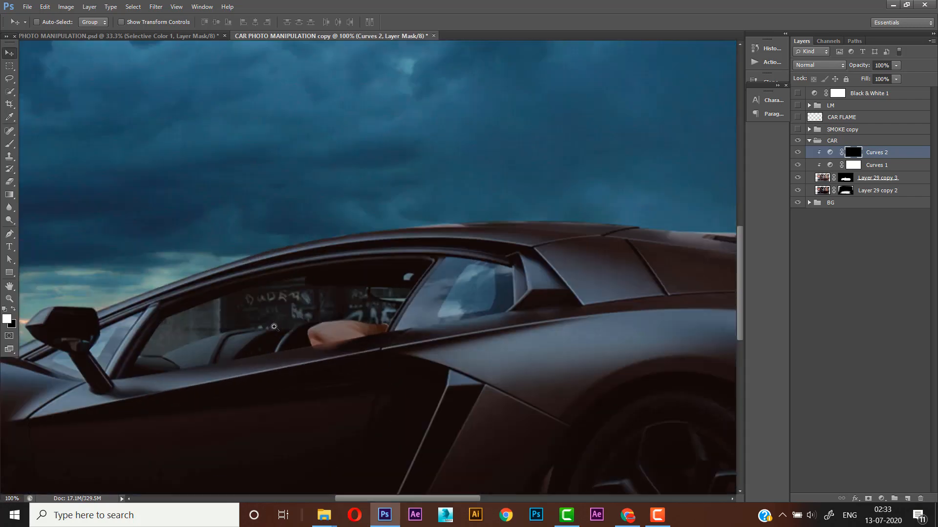
{"action": "left_click_drag", "start_coordinate": [252, 329], "coordinate": [304, 289]}
{"action": "left_click", "coordinate": [245, 295], "text": "ctrl"}
{"action": "left_click_drag", "start_coordinate": [236, 276], "coordinate": [247, 266]}
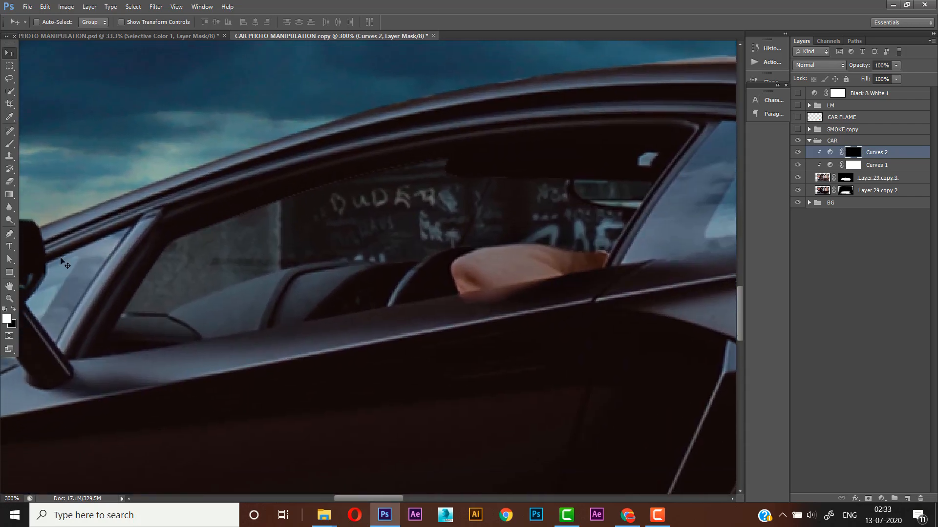
{"action": "key", "text": "p"}
{"action": "left_click", "coordinate": [176, 276]}
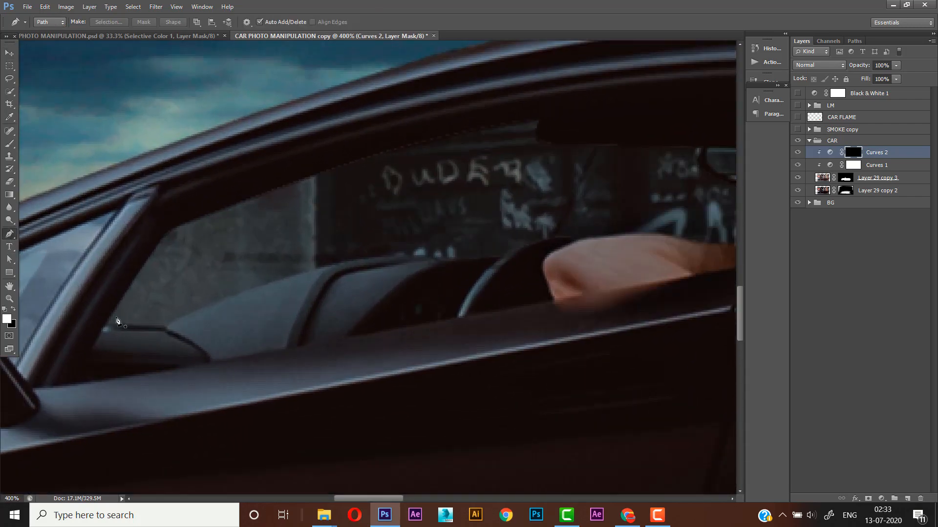
{"action": "left_click", "coordinate": [158, 259]}
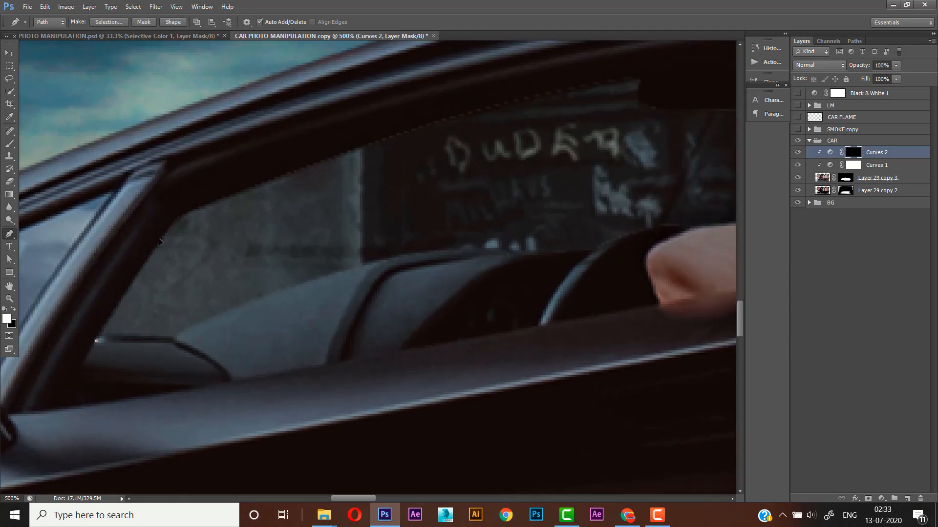
{"action": "left_click", "coordinate": [153, 251]}
{"action": "left_click", "coordinate": [166, 232]}
{"action": "left_click", "coordinate": [168, 224]}
{"action": "left_click", "coordinate": [177, 218]}
{"action": "left_click", "coordinate": [186, 214]}
- Continue the path along the upper edge of the side window as far as the corner of the dark roof notch
{"action": "left_click", "coordinate": [322, 163]}
{"action": "left_click", "coordinate": [356, 149]}
{"action": "left_click", "coordinate": [390, 135]}
{"action": "left_click_drag", "start_coordinate": [472, 106], "coordinate": [372, 150]}
{"action": "left_click", "coordinate": [404, 147]}
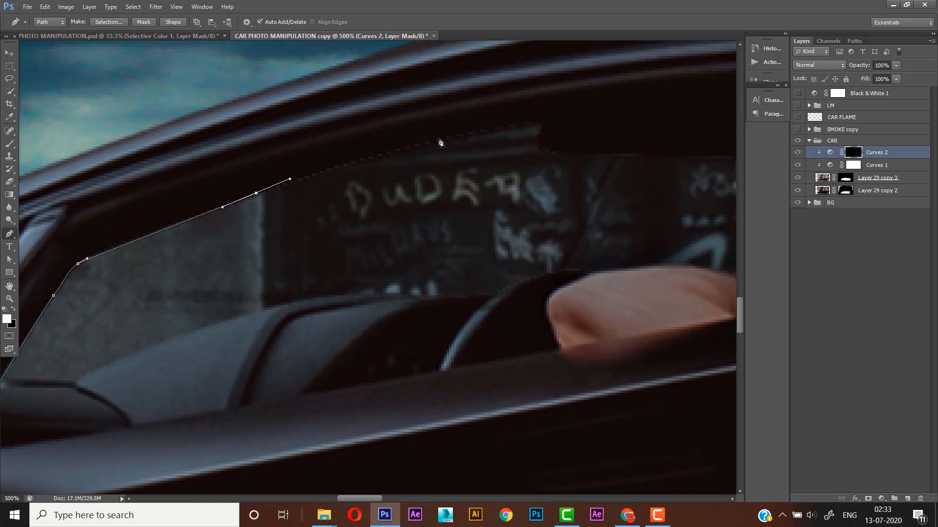
{"action": "left_click", "coordinate": [437, 139]}
{"action": "left_click", "coordinate": [470, 129]}
{"action": "left_click", "coordinate": [520, 125]}
{"action": "left_click", "coordinate": [539, 119]}
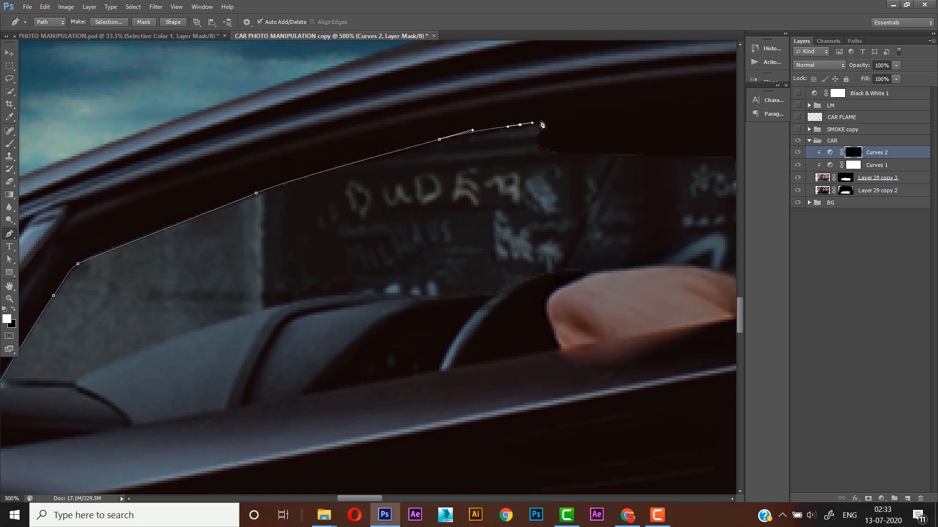
- Trace the path around the dark roof notch and under the interior mirror shape to the rear window pillar
{"action": "left_click", "coordinate": [536, 141]}
{"action": "left_click", "coordinate": [538, 144]}
{"action": "left_click", "coordinate": [538, 148]}
{"action": "left_click", "coordinate": [548, 153]}
{"action": "left_click", "coordinate": [557, 154]}
{"action": "left_click", "coordinate": [565, 154]}
{"action": "left_click_drag", "start_coordinate": [566, 155], "coordinate": [343, 172]}
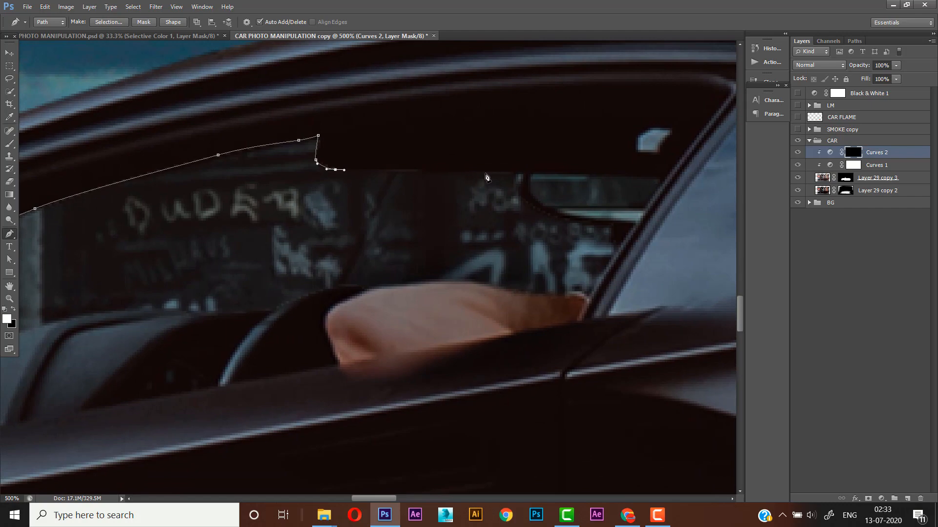
{"action": "left_click", "coordinate": [518, 172]}
{"action": "left_click_drag", "start_coordinate": [516, 191], "coordinate": [582, 223]}
{"action": "left_click", "coordinate": [633, 228]}
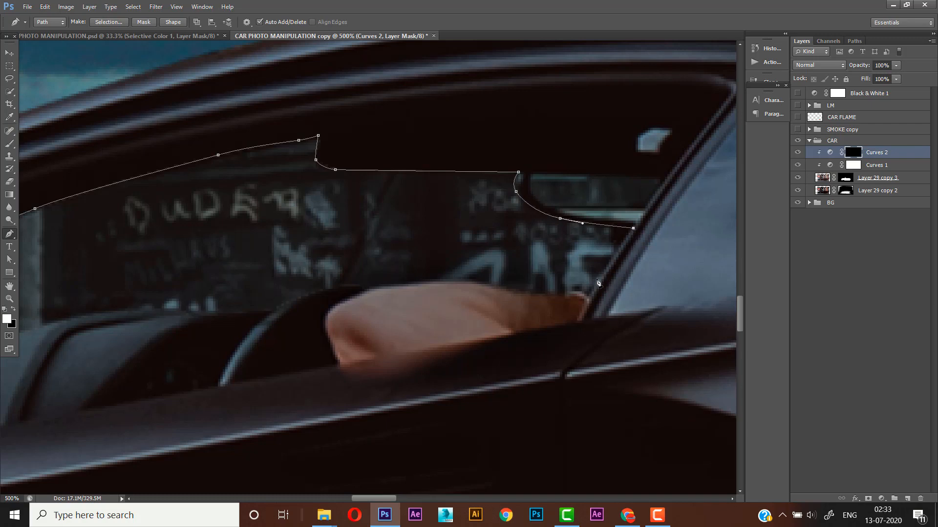
- Extend the path down the rear pillar, over the driver's arm and onto the top of the steering wheel
{"action": "left_click", "coordinate": [589, 294]}
{"action": "key", "text": "ctrl+z"}
{"action": "left_click", "coordinate": [592, 297]}
{"action": "left_click", "coordinate": [562, 299]}
{"action": "left_click_drag", "start_coordinate": [484, 284], "coordinate": [441, 271]}
{"action": "key", "text": "ctrl+z"}
{"action": "key", "text": "ctrl+z"}
{"action": "scroll", "coordinate": [481, 280], "scroll_direction": "left", "scroll_amount": 3}
{"action": "scroll", "coordinate": [481, 281], "scroll_direction": "down", "scroll_amount": 1}
{"action": "left_click", "coordinate": [406, 277]}
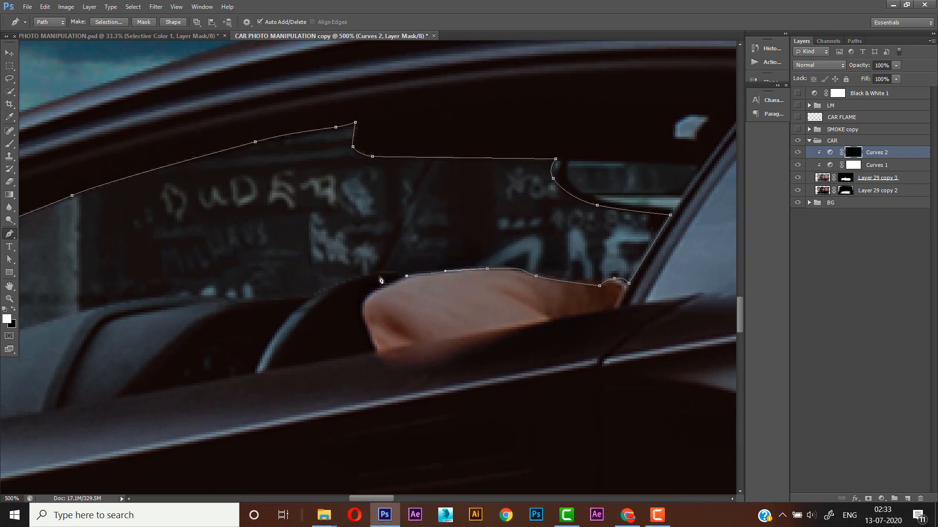
{"action": "mouse_move", "coordinate": [377, 274]}
{"action": "left_mouse_down"}
{"action": "mouse_move", "coordinate": [355, 277]}
{"action": "mouse_move", "coordinate": [374, 272]}
{"action": "left_mouse_up"}
- Continue the path down the steering wheel's edge and along the top of the dark interior beside it
{"action": "scroll", "coordinate": [352, 279], "scroll_direction": "left", "scroll_amount": 3}
{"action": "scroll", "coordinate": [352, 278], "scroll_direction": "down", "scroll_amount": 1}
{"action": "left_click", "coordinate": [365, 275]}
{"action": "scroll", "coordinate": [362, 274], "scroll_direction": "left", "scroll_amount": 3}
{"action": "scroll", "coordinate": [362, 274], "scroll_direction": "down", "scroll_amount": 1}
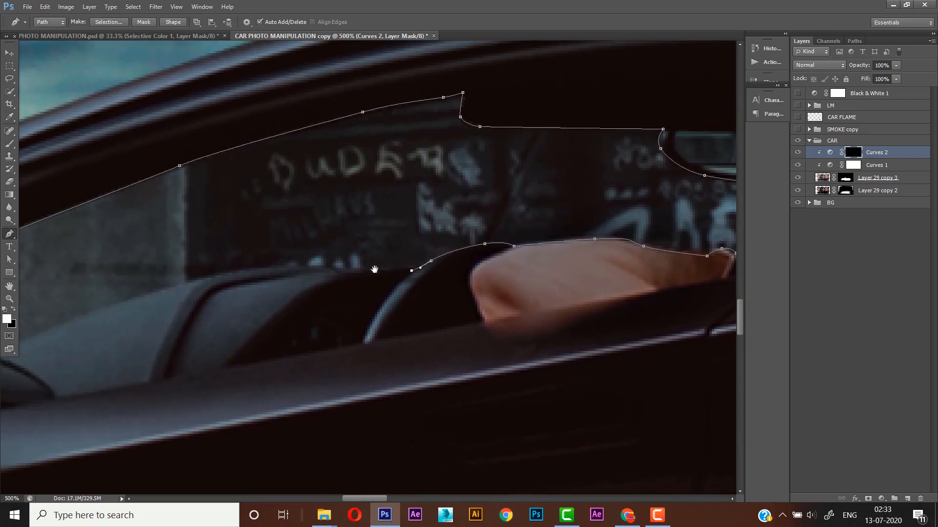
{"action": "left_click", "coordinate": [347, 271]}
{"action": "left_click", "coordinate": [333, 271]}
{"action": "left_click", "coordinate": [325, 269]}
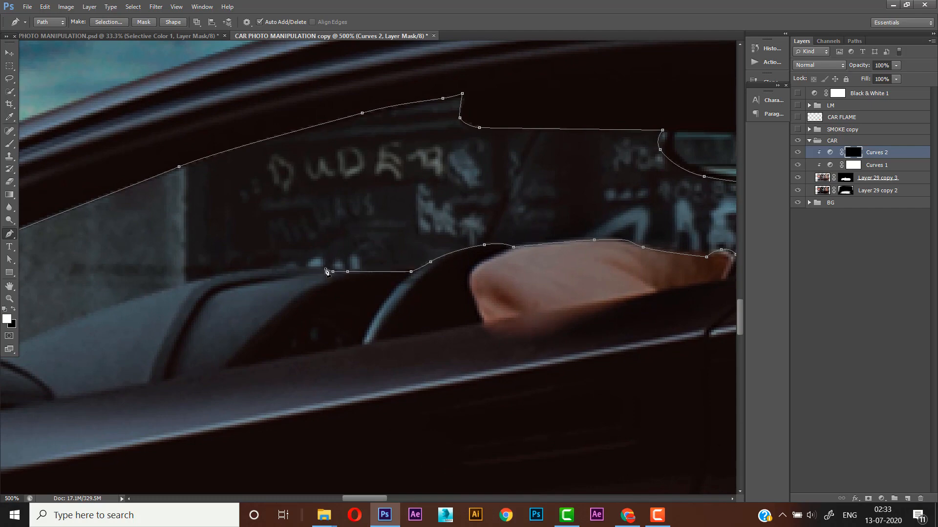
{"action": "scroll", "coordinate": [293, 259], "scroll_direction": "left", "scroll_amount": 3}
{"action": "scroll", "coordinate": [293, 259], "scroll_direction": "down", "scroll_amount": 1}
{"action": "left_click_drag", "start_coordinate": [262, 263], "coordinate": [224, 276]}
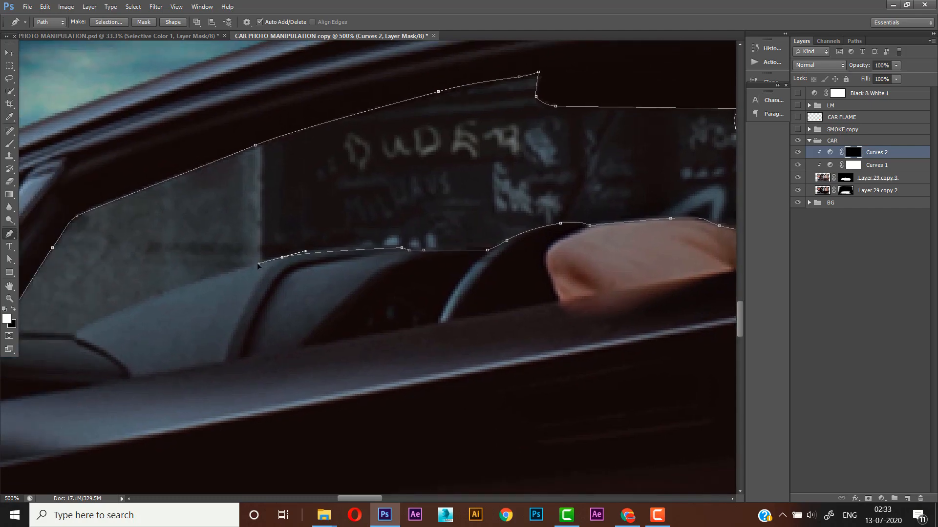
{"action": "key", "text": "ctrl+z"}
{"action": "left_click", "coordinate": [363, 244]}
{"action": "left_click", "coordinate": [333, 247]}
{"action": "left_click", "coordinate": [303, 252]}
- Trace the front slope of the car's interior and close the path at its starting point by the front pillar
{"action": "scroll", "coordinate": [350, 241], "scroll_direction": "left", "scroll_amount": 3}
{"action": "scroll", "coordinate": [349, 241], "scroll_direction": "down", "scroll_amount": 1}
{"action": "left_click_drag", "start_coordinate": [292, 253], "coordinate": [260, 267]}
{"action": "scroll", "coordinate": [244, 283], "scroll_direction": "left", "scroll_amount": 3}
{"action": "scroll", "coordinate": [244, 283], "scroll_direction": "down", "scroll_amount": 1}
{"action": "left_click", "coordinate": [237, 284]}
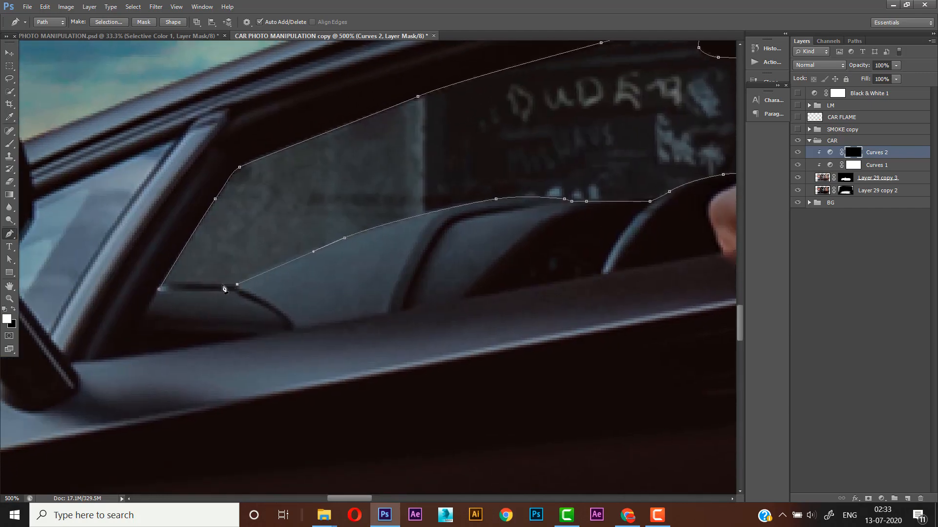
{"action": "left_click", "coordinate": [159, 289]}
- Convert the window path to a selection with a 0-pixel feather and hide that area on the Layer 29 copy 3 mask
{"action": "scroll", "coordinate": [166, 288], "scroll_direction": "down", "scroll_amount": 3}
{"action": "scroll", "coordinate": [170, 287], "scroll_direction": "down", "scroll_amount": 2}
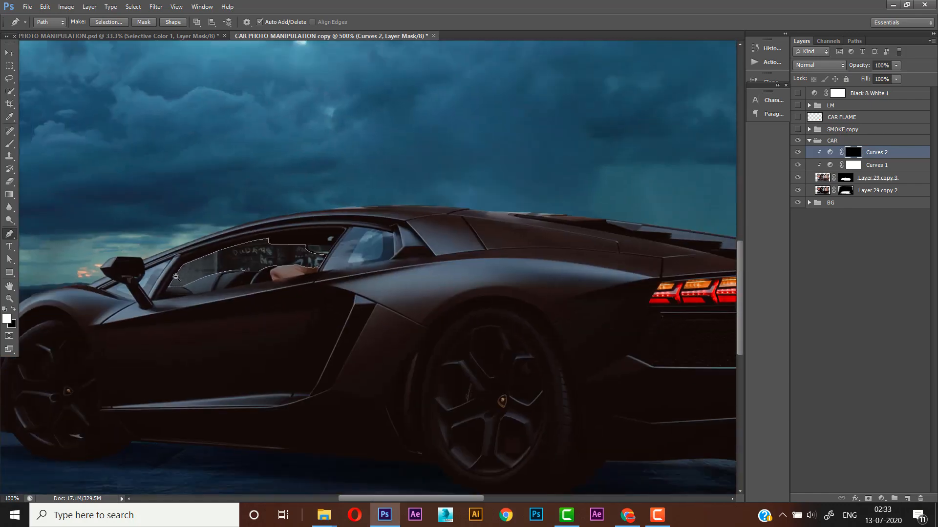
{"action": "key", "text": "i"}
{"action": "left_click", "coordinate": [109, 22]}
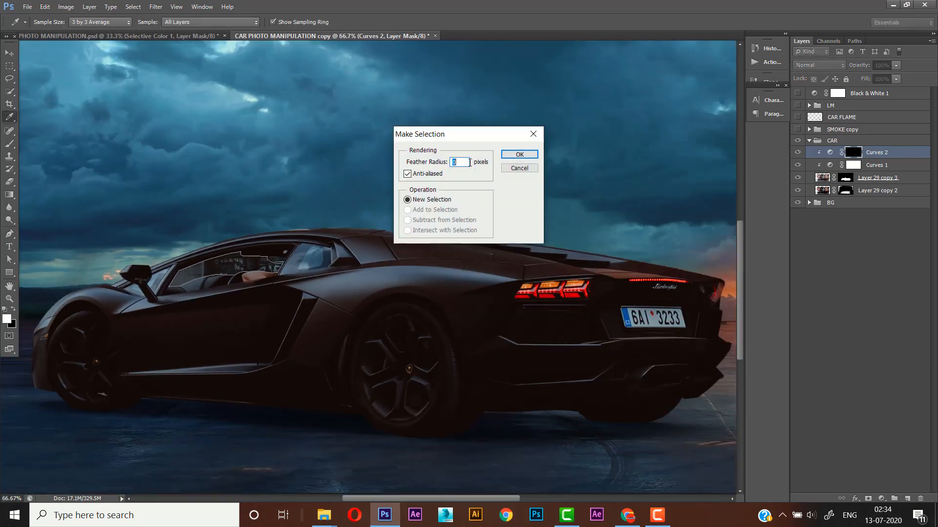
{"action": "left_click", "coordinate": [518, 155]}
{"action": "left_click_drag", "start_coordinate": [324, 258], "coordinate": [407, 239]}
{"action": "left_click", "coordinate": [845, 179]}
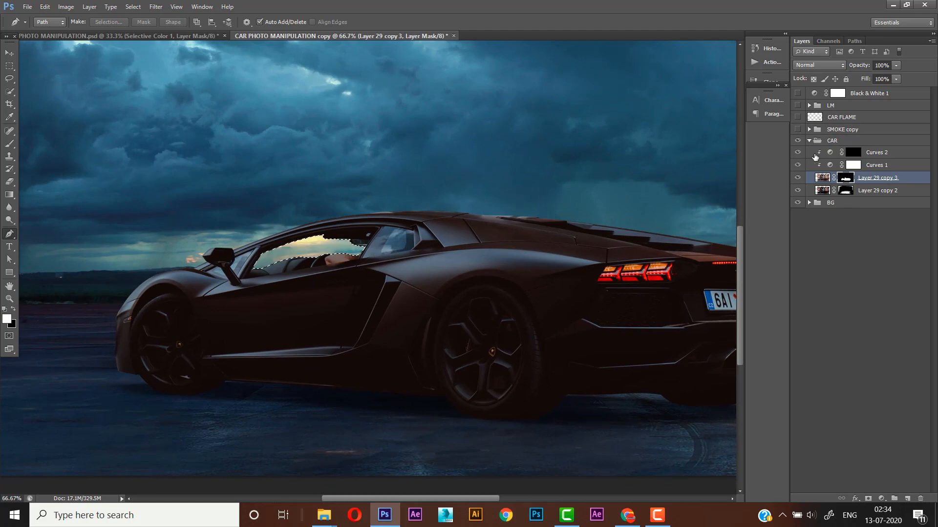
- Add a new layer above Curves 2, fill the window selection with dark blue, and deselect
{"action": "left_click", "coordinate": [890, 156]}
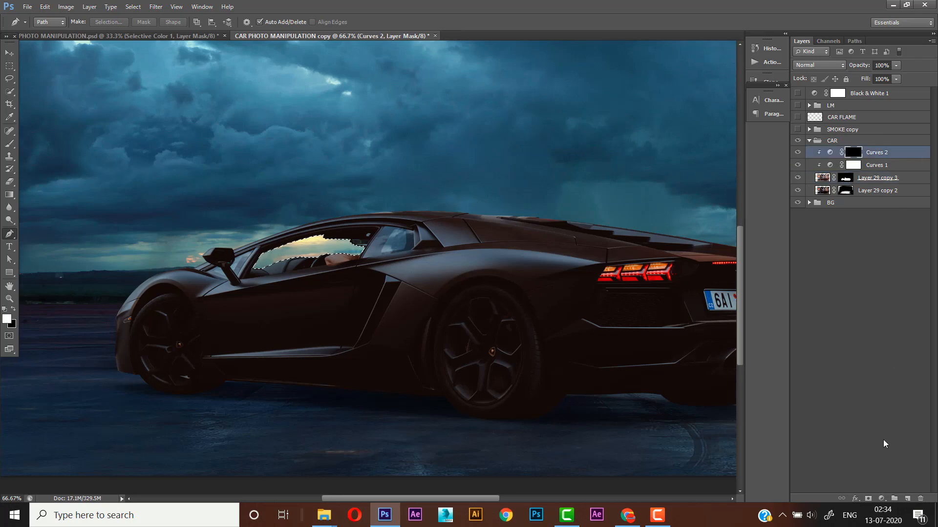
{"action": "left_click", "coordinate": [906, 499]}
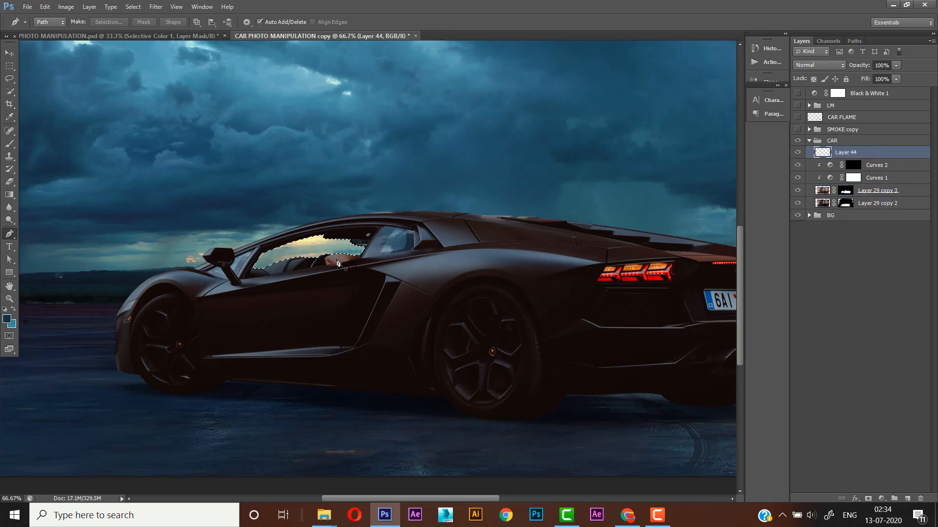
{"action": "left_click", "coordinate": [11, 119]}
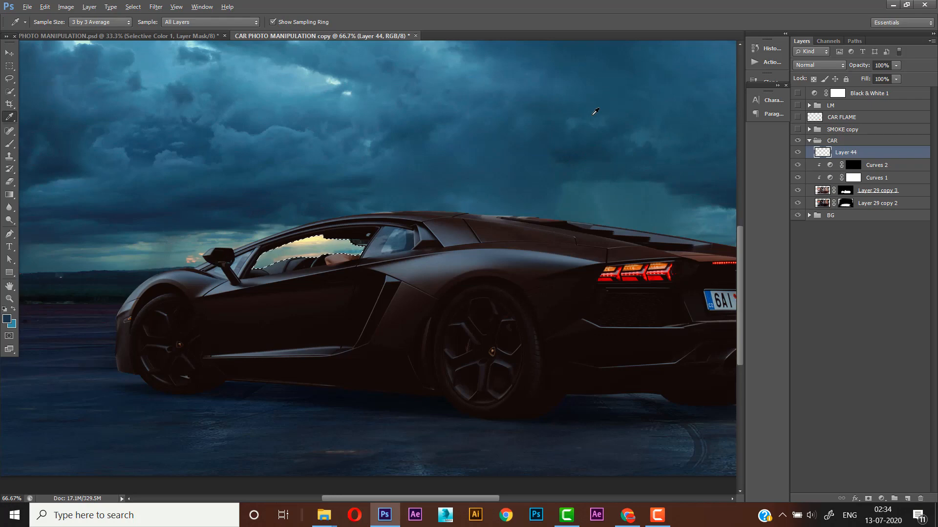
{"action": "key", "text": "alt+BackSpace"}
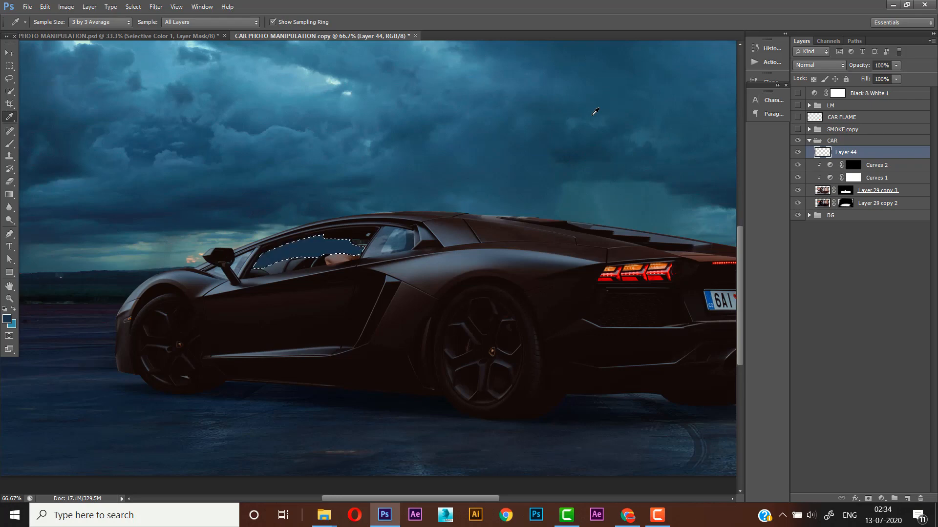
{"action": "key", "text": "ctrl+d"}
{"action": "left_click", "coordinate": [9, 299]}
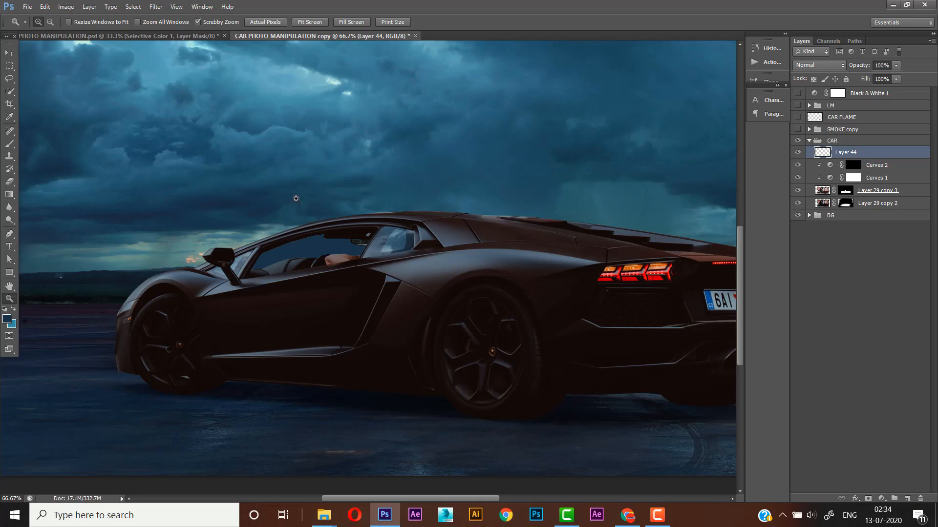
{"action": "right_click", "coordinate": [373, 198]}
{"action": "left_click", "coordinate": [404, 209]}
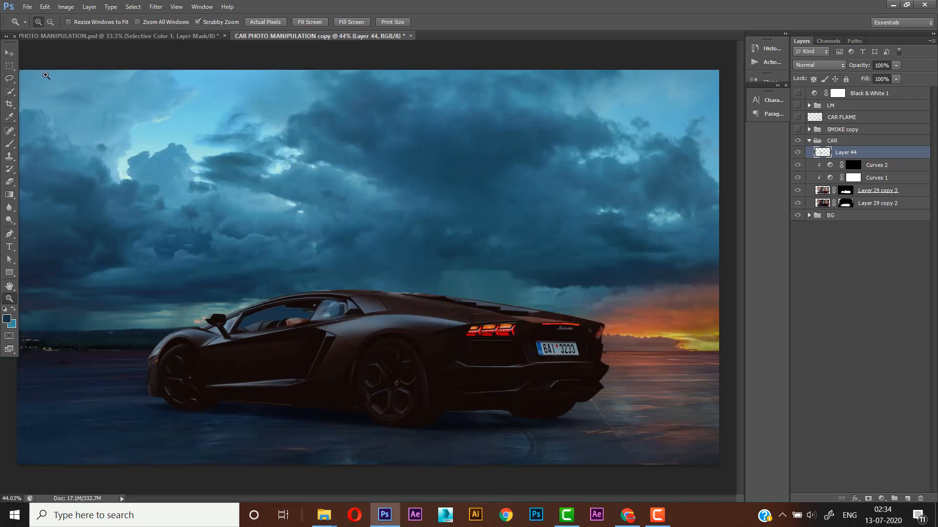
- Set the opacity of the blue window fill layer to 61%
{"action": "left_click", "coordinate": [10, 52]}
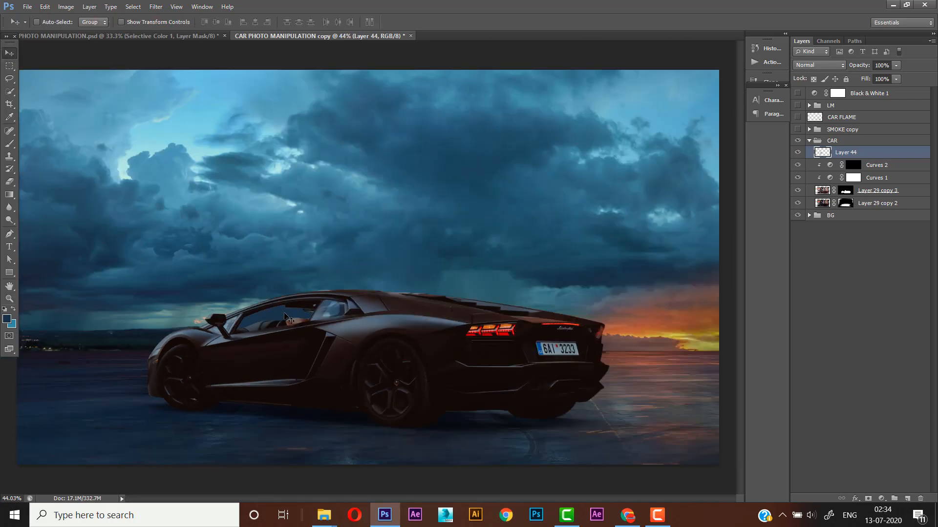
{"action": "left_click", "coordinate": [895, 66]}
{"action": "left_click_drag", "start_coordinate": [883, 77], "coordinate": [880, 79]}
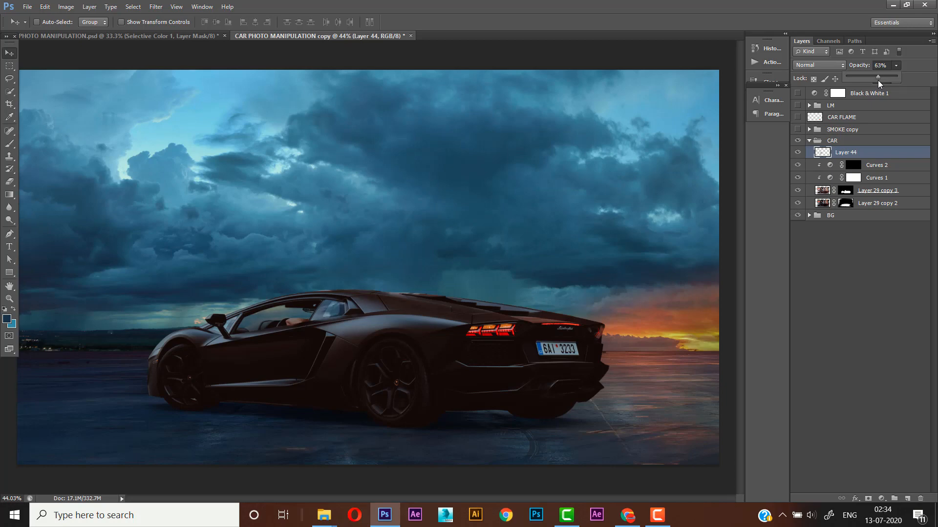
{"action": "left_click", "coordinate": [877, 66]}
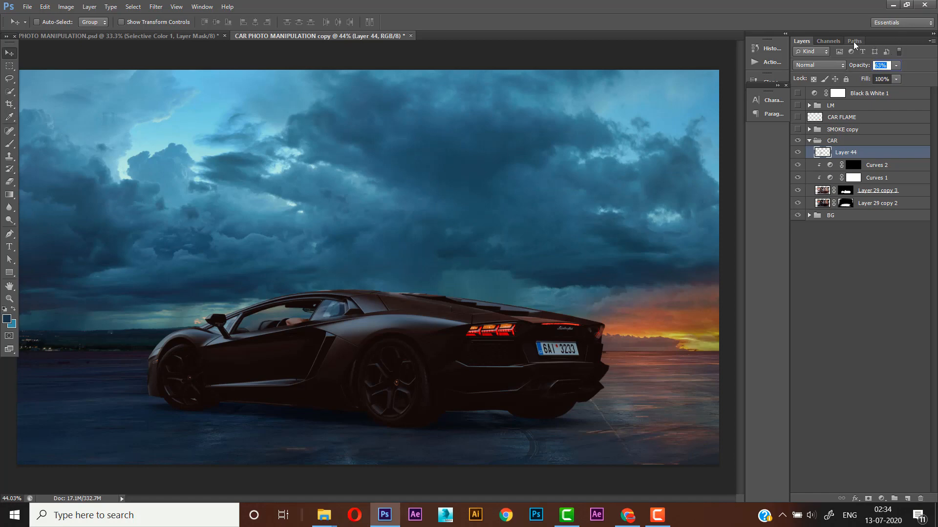
{"action": "type", "text": "61"}
{"action": "key", "text": "Return"}
{"action": "left_click", "coordinate": [10, 299]}
{"action": "right_click", "coordinate": [289, 242]}
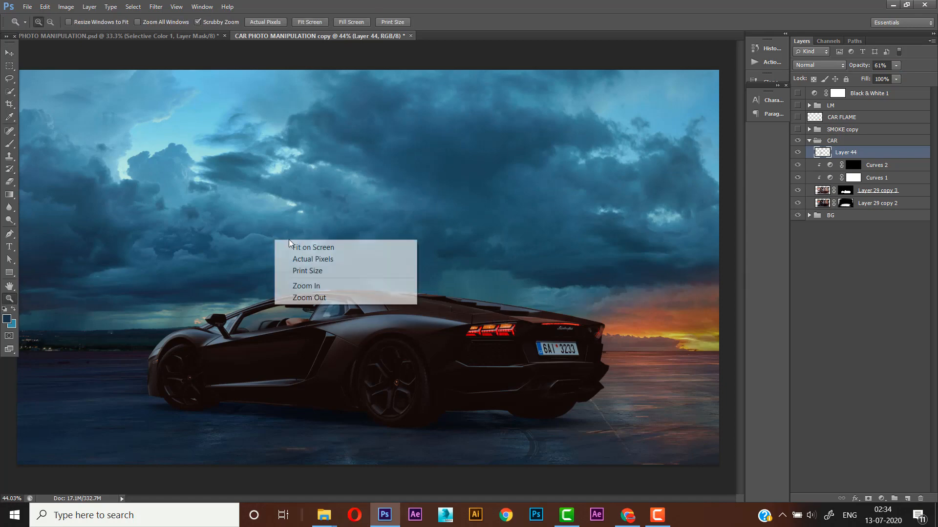
{"action": "left_click", "coordinate": [292, 246]}
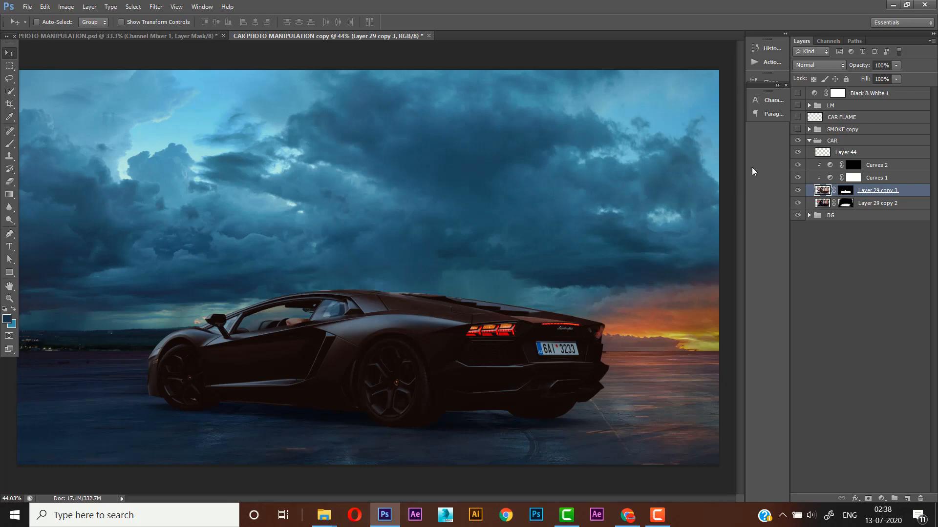
- Show the LM group and add a Selective Color adjustment layer clipped to Layer 29 copy 3
{"action": "left_click", "coordinate": [821, 108]}
{"action": "left_click", "coordinate": [798, 105]}
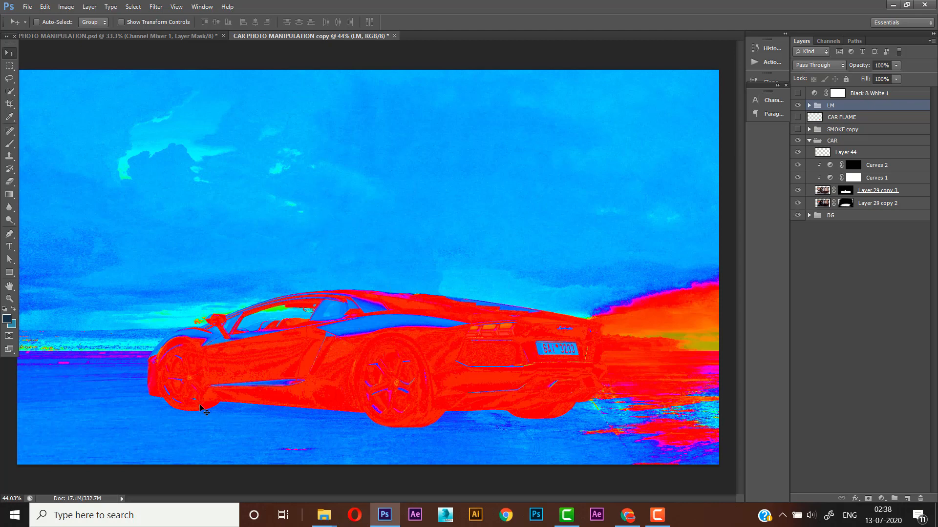
{"action": "left_click", "coordinate": [871, 192]}
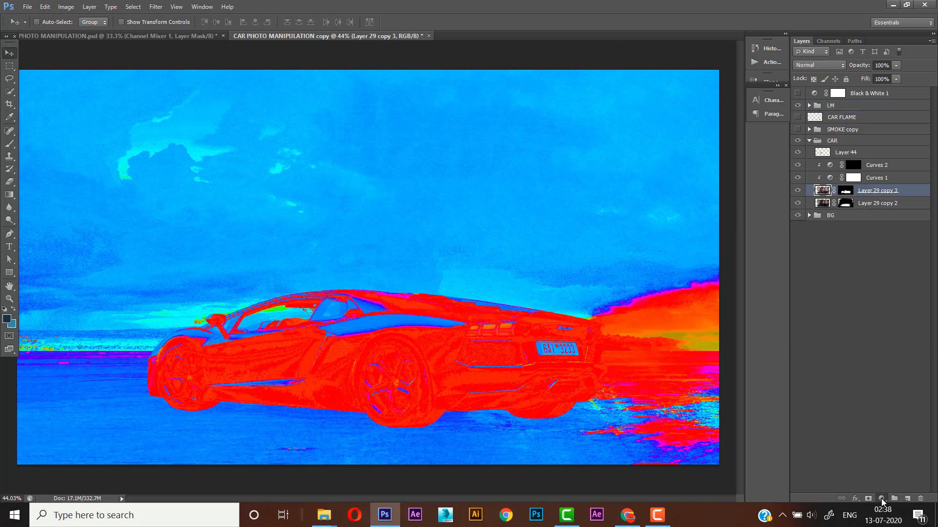
{"action": "left_click", "coordinate": [881, 499]}
{"action": "left_click", "coordinate": [874, 493]}
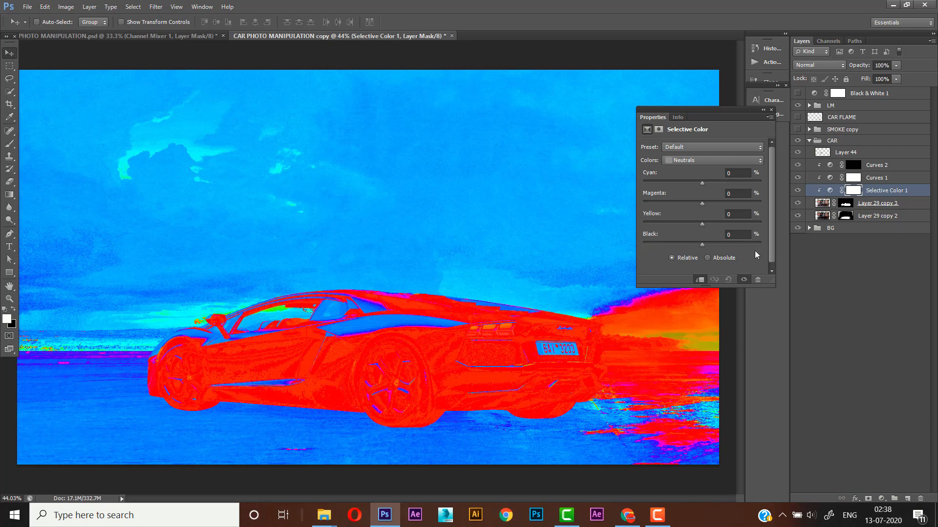
- Set the Selective Color Neutrals to Cyan 10%, Magenta 8% and Yellow -31%
{"action": "left_click", "coordinate": [743, 174]}
{"action": "type", "text": "10"}
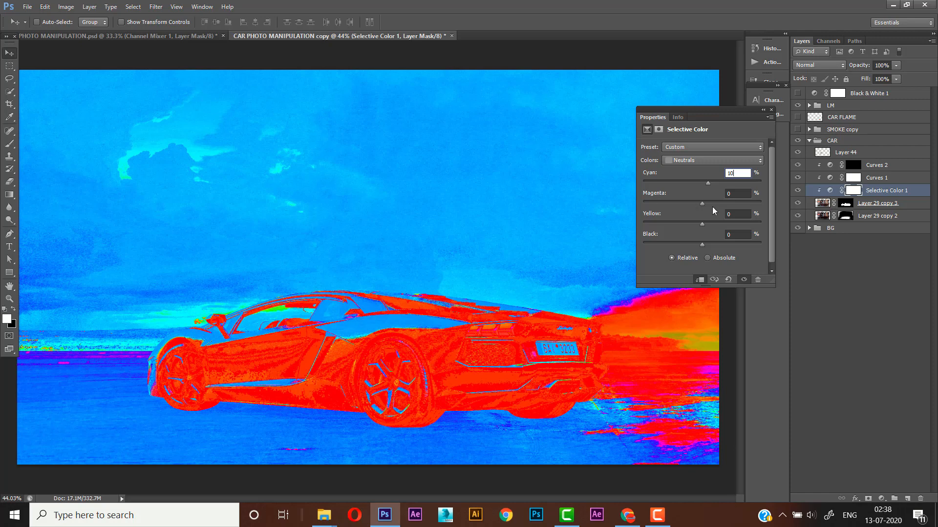
{"action": "key", "text": "Tab"}
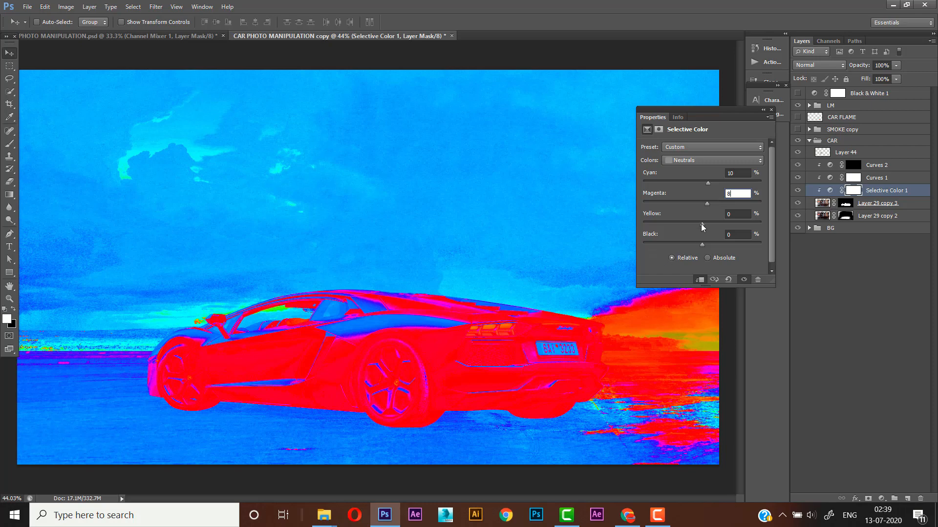
{"action": "left_click_drag", "start_coordinate": [700, 225], "coordinate": [691, 227]}
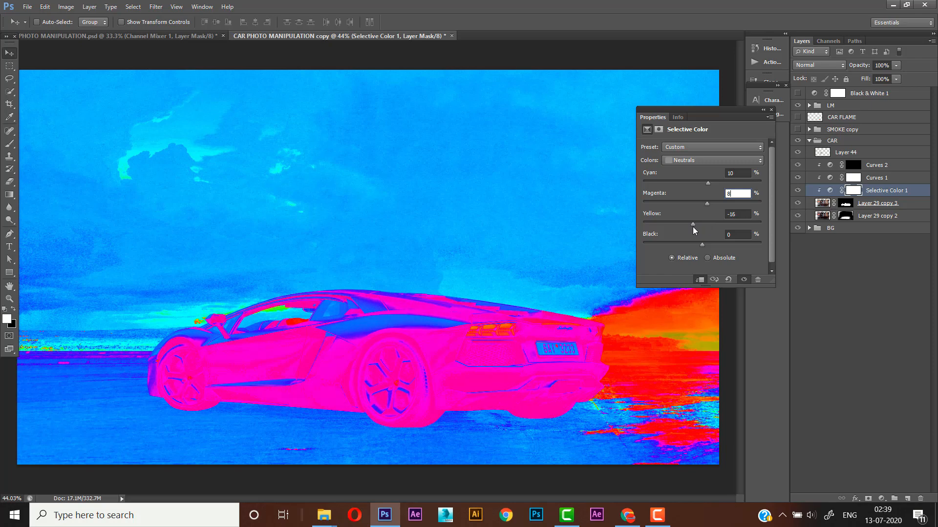
{"action": "left_click_drag", "start_coordinate": [686, 229], "coordinate": [682, 231]}
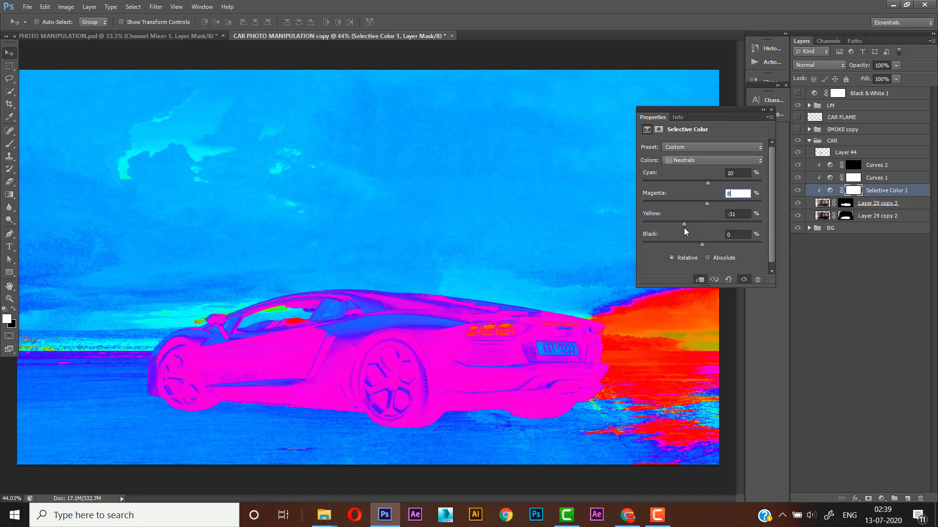
- Set the Selective Color Neutrals Yellow to 0%, and set the Whites to Cyan -17% and Magenta -20%
{"action": "left_click_drag", "start_coordinate": [685, 228], "coordinate": [705, 222]}
{"action": "type", "text": "0"}
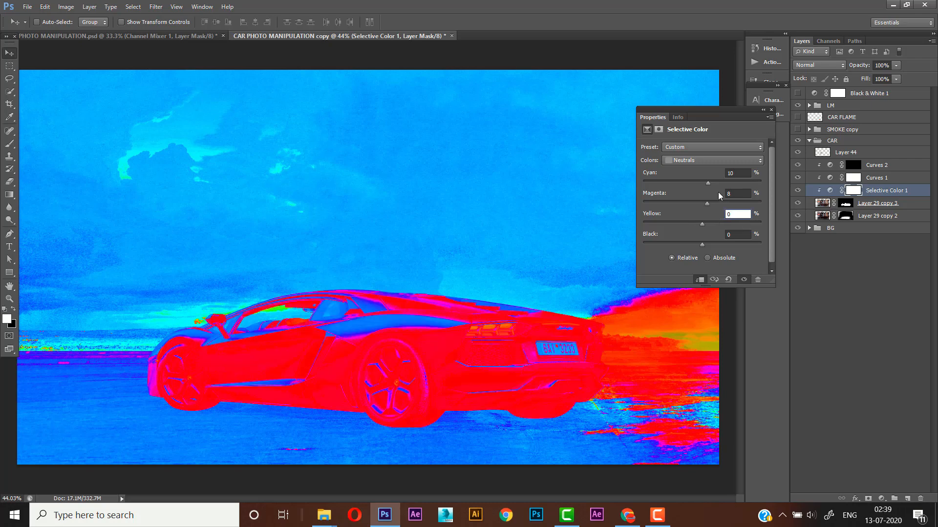
{"action": "left_click", "coordinate": [699, 162]}
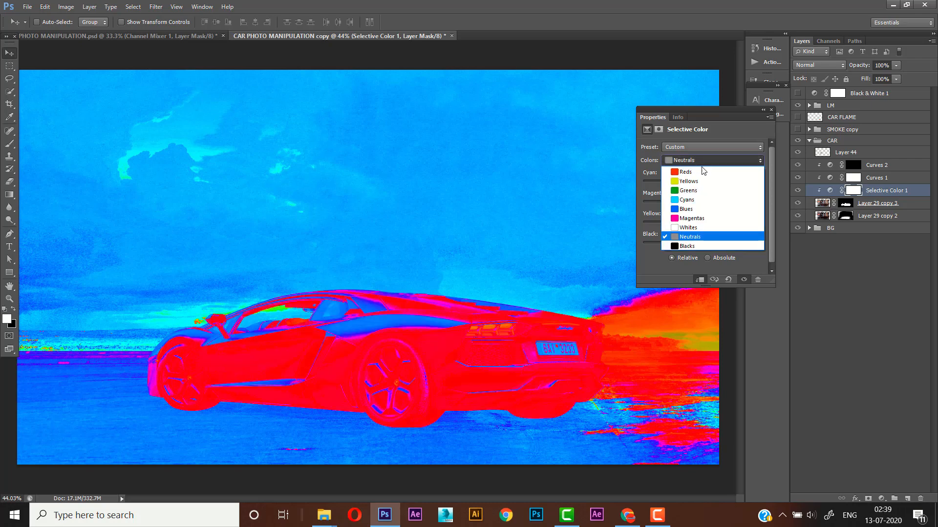
{"action": "left_click", "coordinate": [700, 229]}
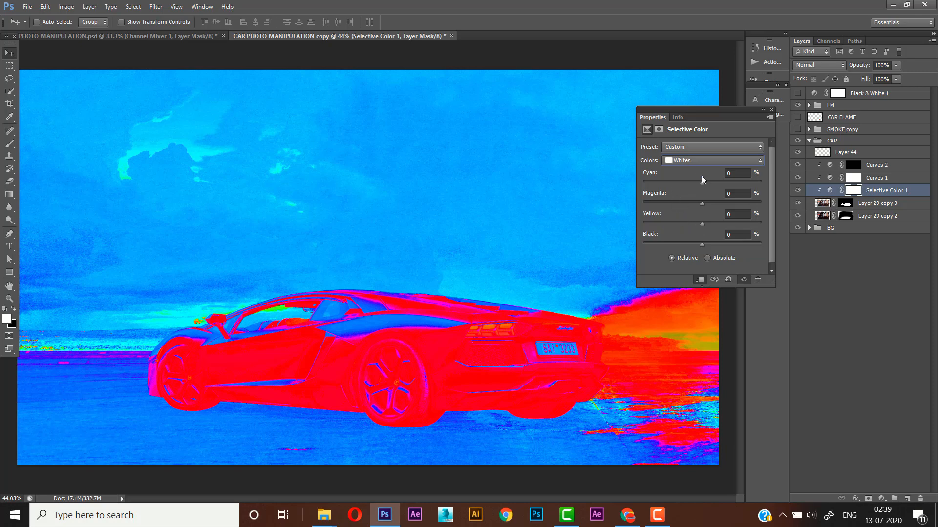
{"action": "mouse_move", "coordinate": [674, 187]}
{"action": "left_mouse_down"}
{"action": "mouse_move", "coordinate": [695, 187]}
{"action": "mouse_move", "coordinate": [682, 204]}
{"action": "left_mouse_up"}
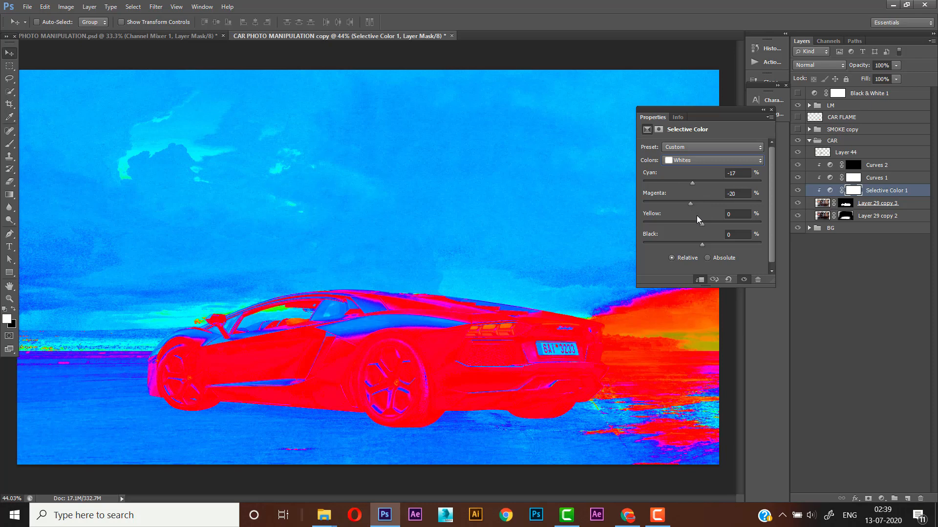
{"action": "mouse_move", "coordinate": [701, 226]}
{"action": "left_mouse_down"}
{"action": "mouse_move", "coordinate": [683, 226]}
{"action": "mouse_move", "coordinate": [711, 226]}
{"action": "mouse_move", "coordinate": [702, 226]}
{"action": "left_mouse_up"}
- Set the Neutrals Yellow to -9% and compare the car's colour with the LM group hidden and shown
{"action": "left_click", "coordinate": [706, 163]}
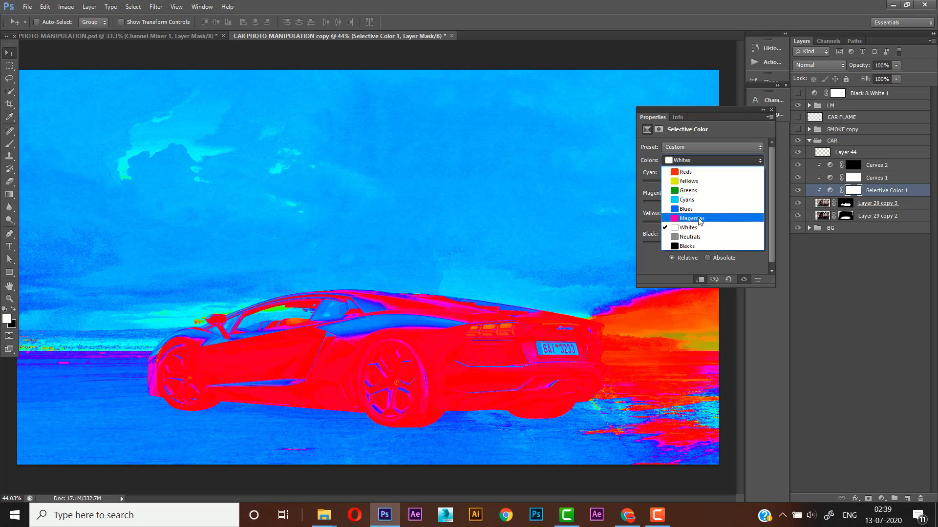
{"action": "left_click", "coordinate": [697, 237]}
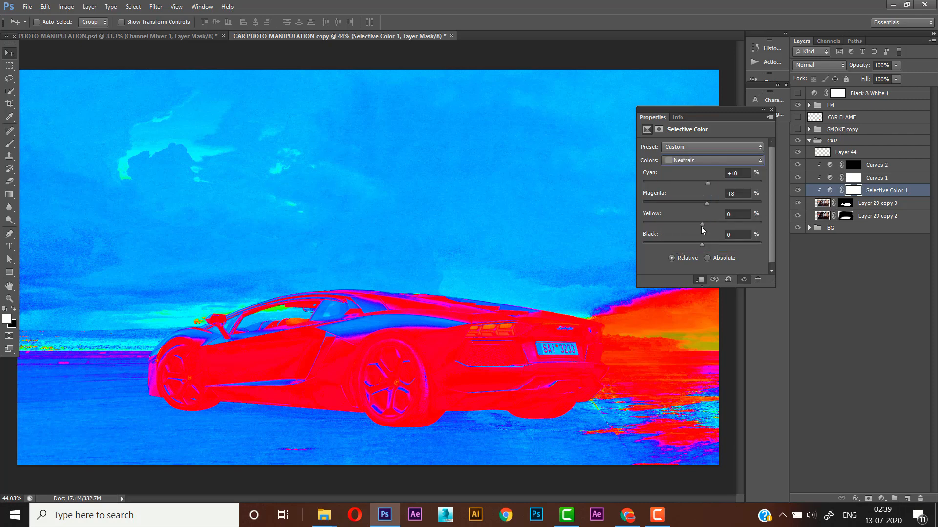
{"action": "left_click_drag", "start_coordinate": [702, 224], "coordinate": [697, 224]}
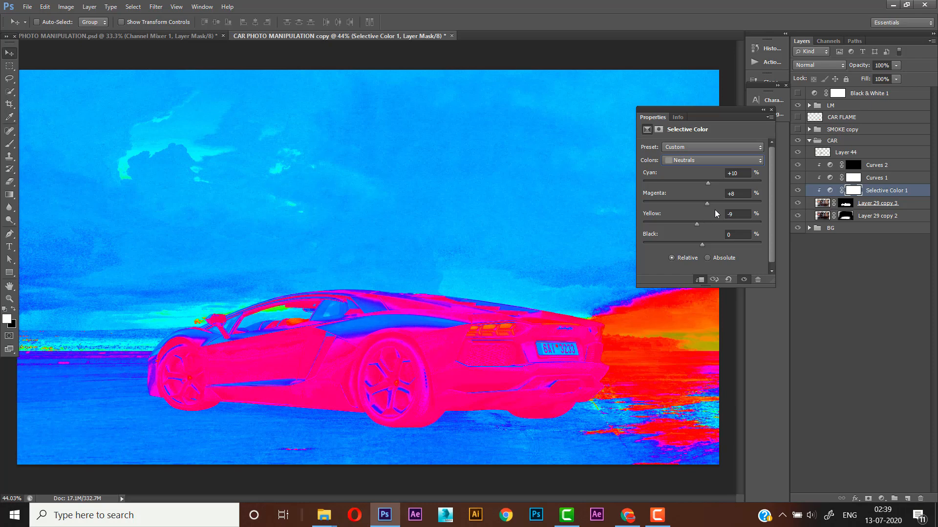
{"action": "left_click", "coordinate": [798, 106]}
{"action": "left_click", "coordinate": [797, 106]}
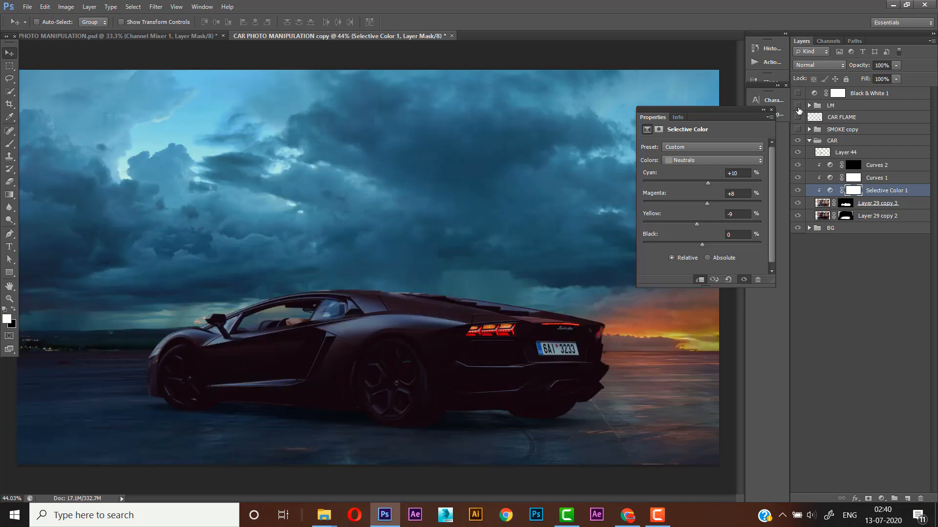
{"action": "left_click", "coordinate": [797, 106]}
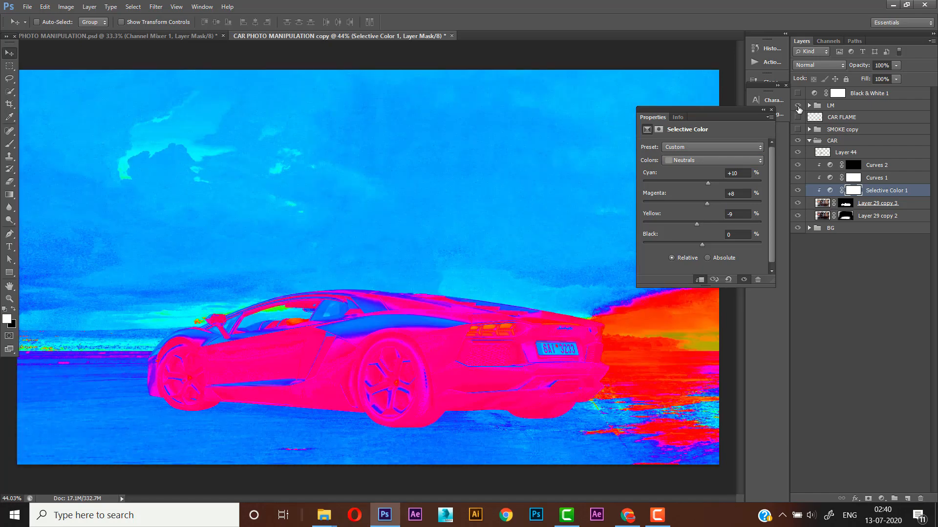
{"action": "left_click", "coordinate": [798, 106]}
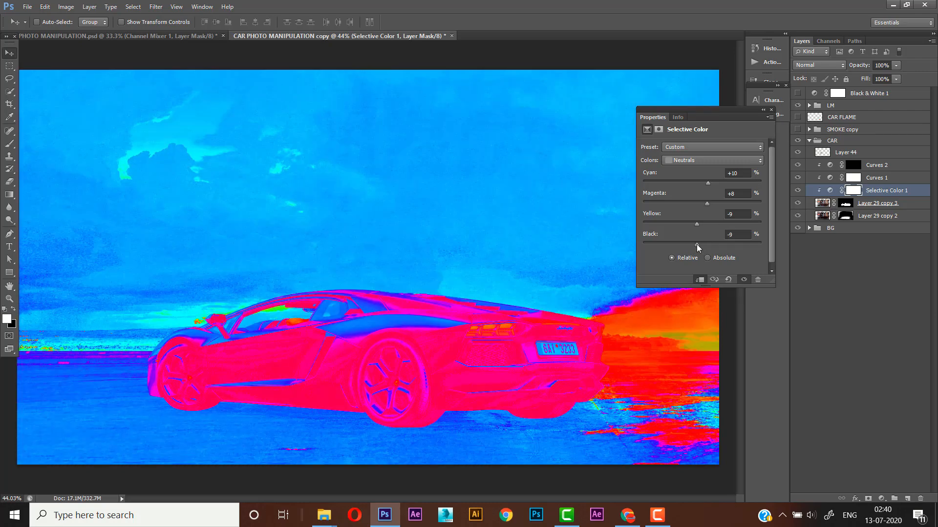
- Set the Black value of the Selective Color Neutrals to -20%
{"action": "left_click_drag", "start_coordinate": [693, 245], "coordinate": [692, 246]}
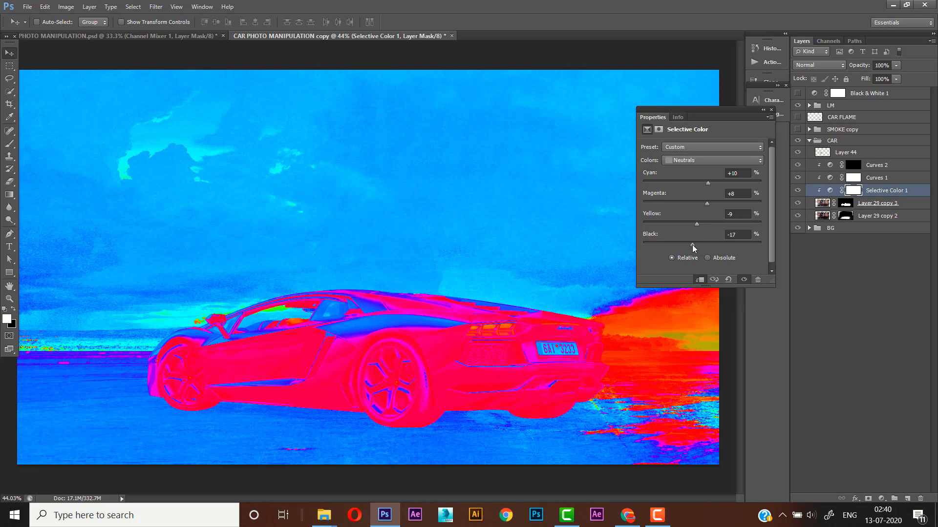
{"action": "left_click", "coordinate": [735, 235]}
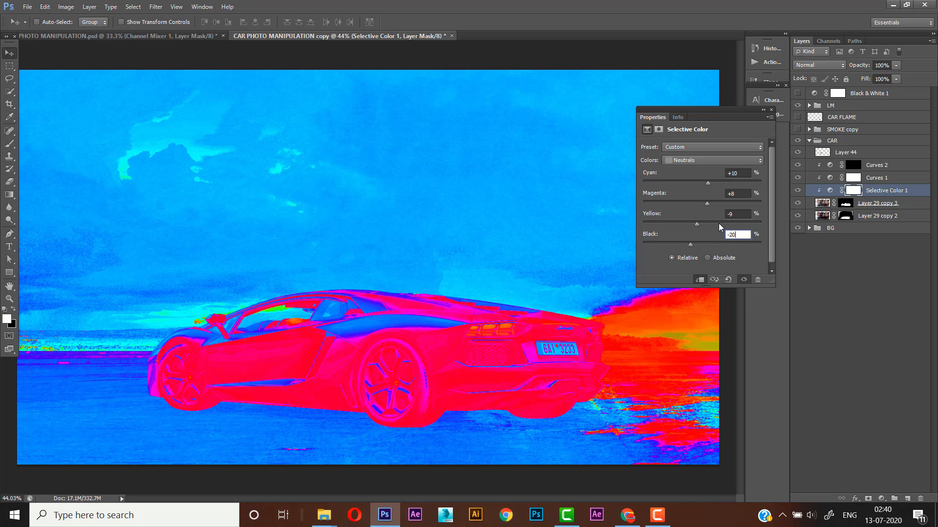
{"action": "type", "text": "-20"}
{"action": "key", "text": "Return"}
- Add a Channel Mixer adjustment layer directly above Layer 29 copy 3, clipped to it
{"action": "left_click", "coordinate": [868, 205]}
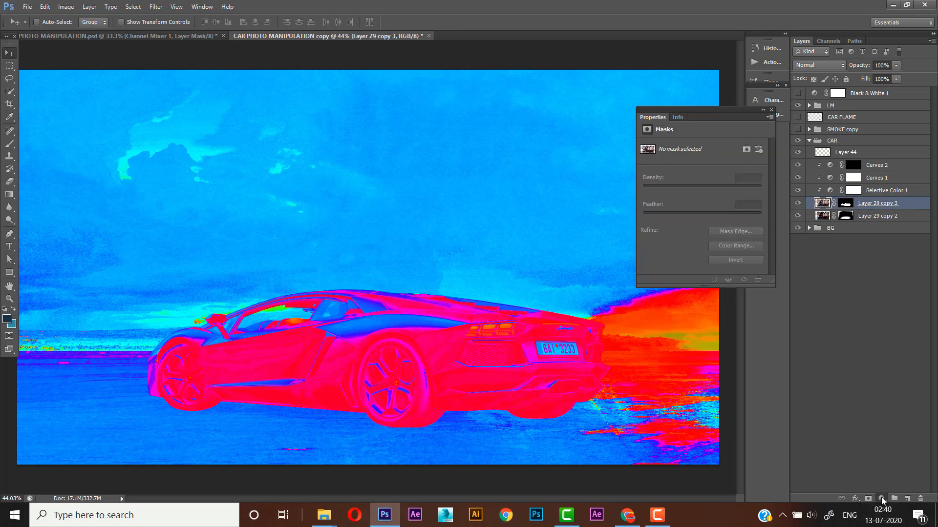
{"action": "left_click", "coordinate": [881, 499]}
{"action": "left_click", "coordinate": [839, 415]}
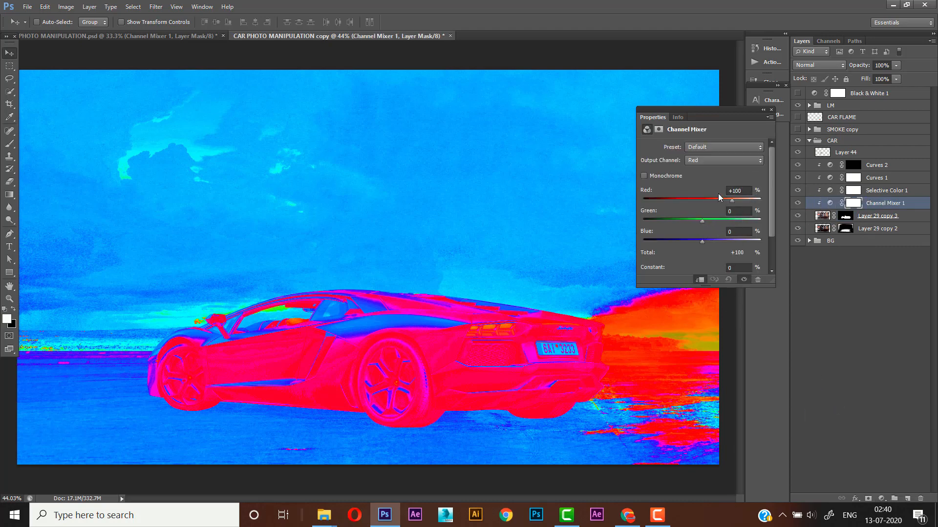
- Set the Red value of the Channel Mixer's Red output channel to +64%
{"action": "left_click", "coordinate": [707, 162]}
{"action": "left_click", "coordinate": [696, 204]}
{"action": "left_click_drag", "start_coordinate": [732, 200], "coordinate": [728, 200]}
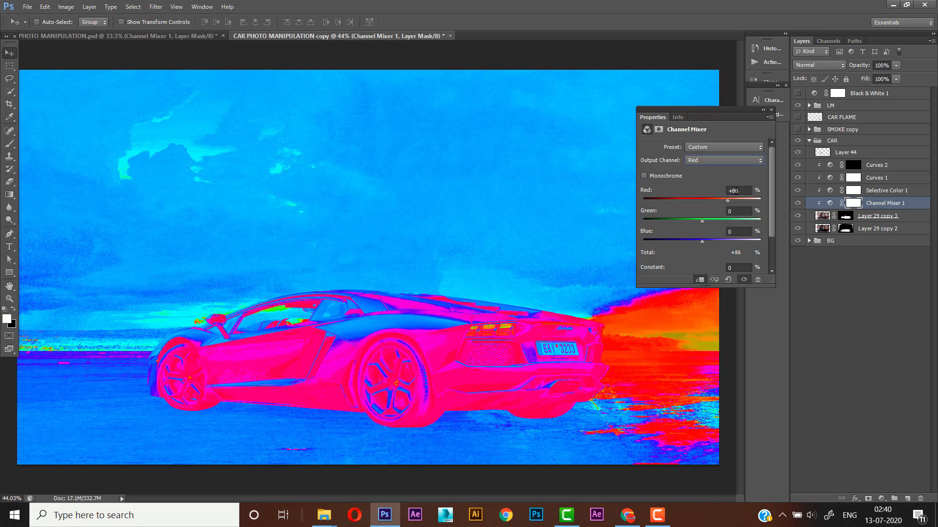
{"action": "left_click", "coordinate": [748, 190]}
{"action": "type", "text": "6"}
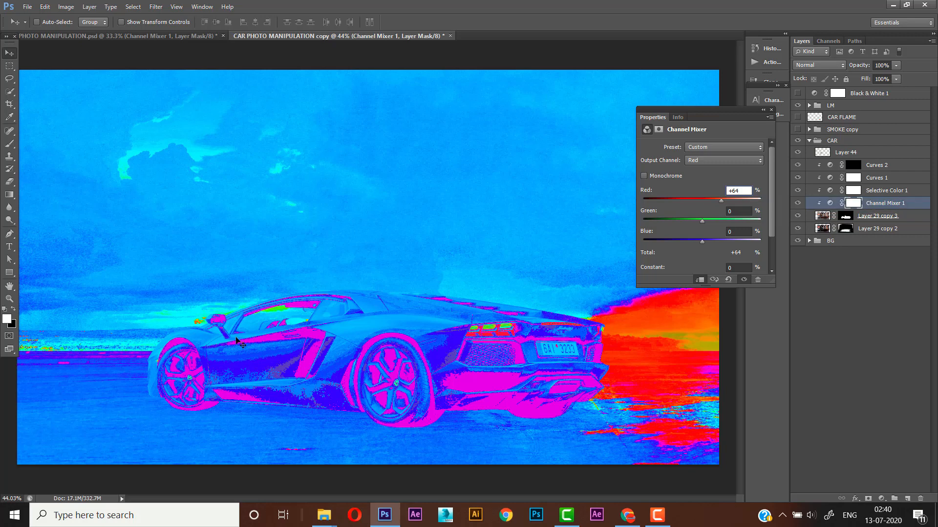
- Set the Blue value of the Channel Mixer's Red output channel to -12% and close the adjustment settings
{"action": "left_click", "coordinate": [743, 232]}
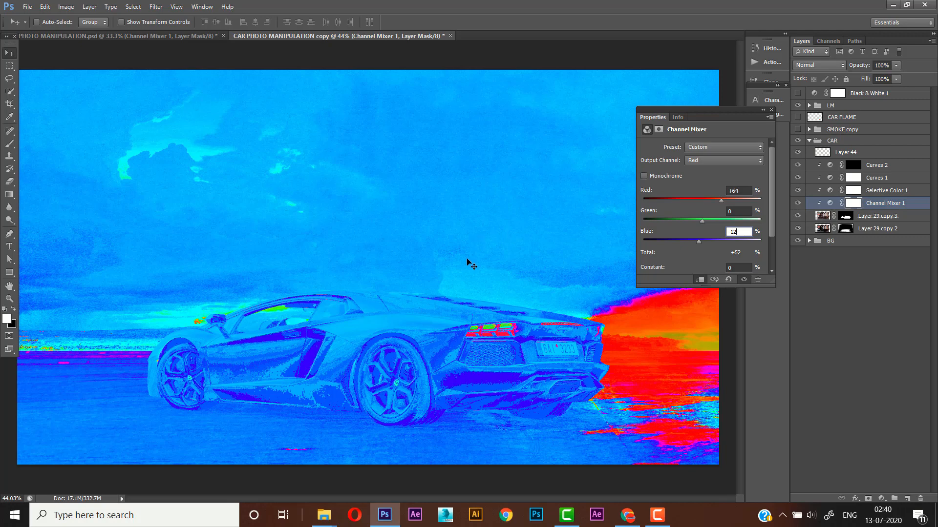
{"action": "left_click", "coordinate": [700, 241]}
{"action": "left_click", "coordinate": [699, 240]}
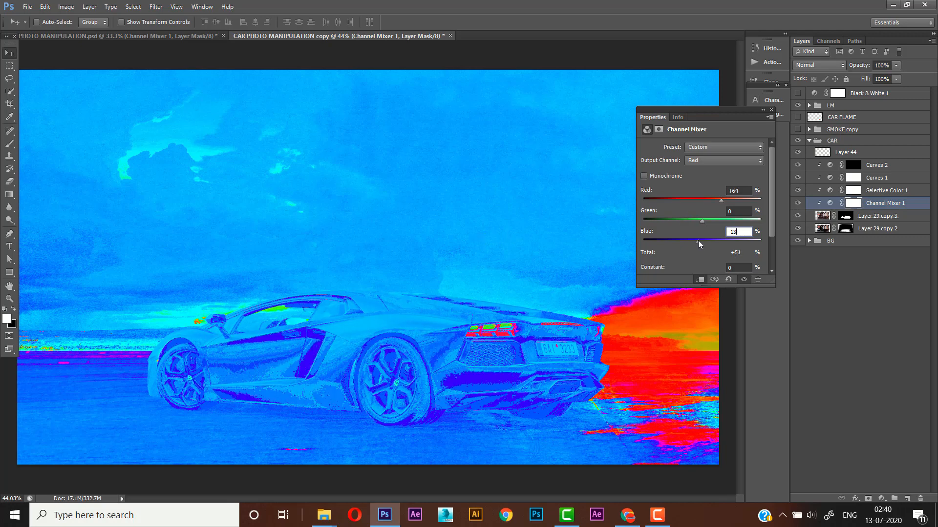
{"action": "left_click", "coordinate": [698, 241]}
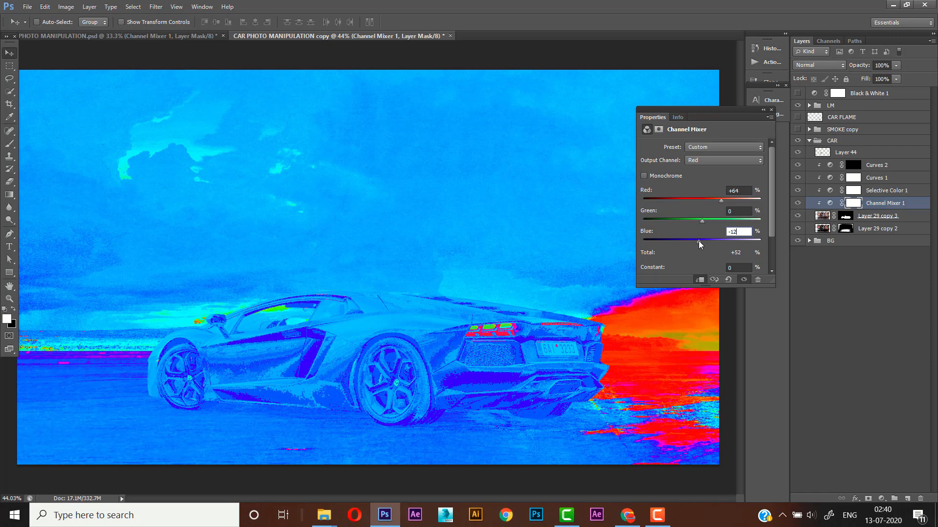
{"action": "left_click", "coordinate": [699, 241]}
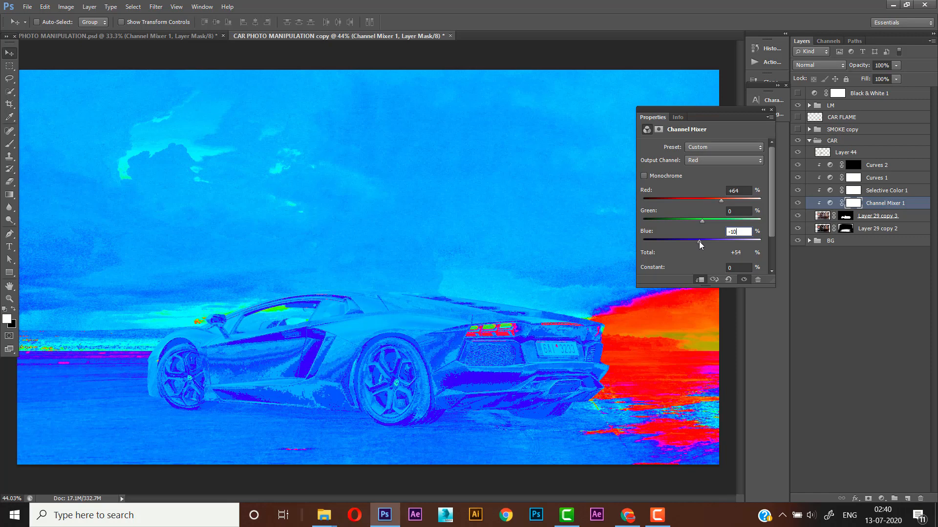
{"action": "left_click_drag", "start_coordinate": [698, 241], "coordinate": [698, 242]}
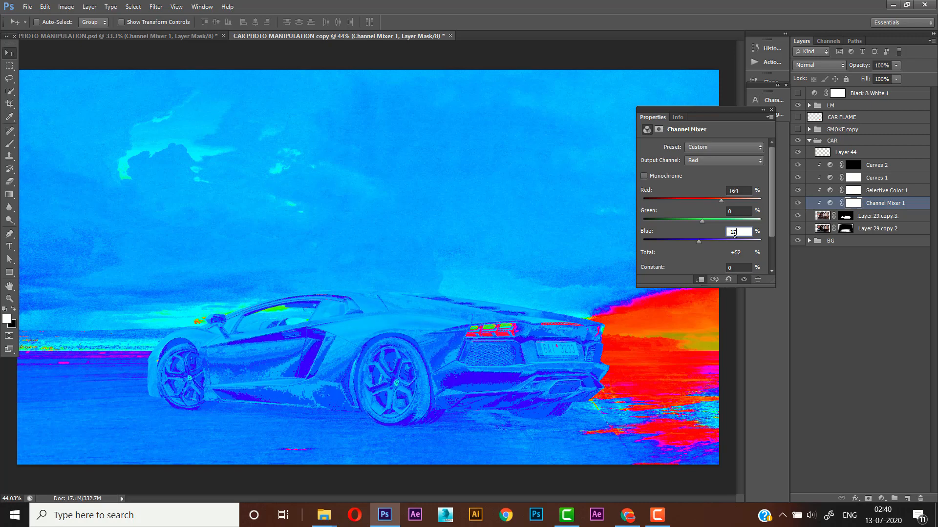
{"action": "left_click", "coordinate": [771, 110]}
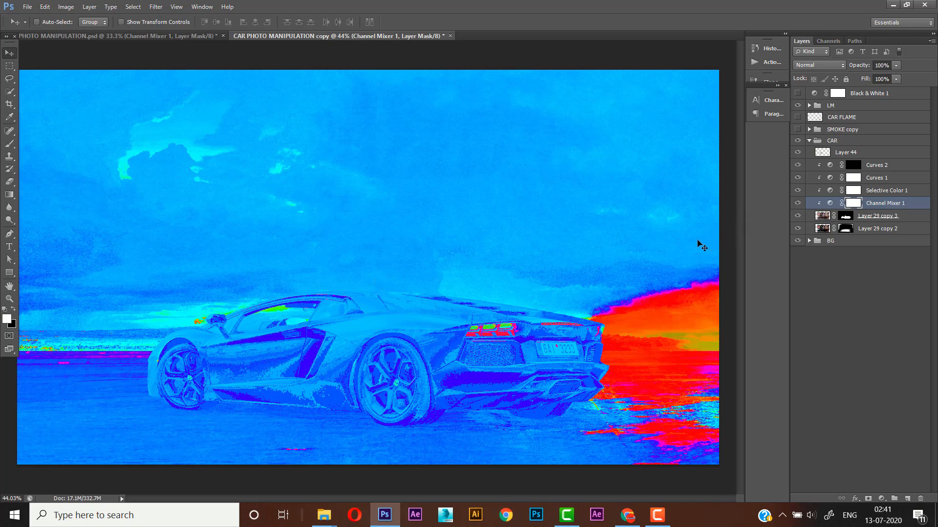
{"action": "key", "text": "ctrl+z"}
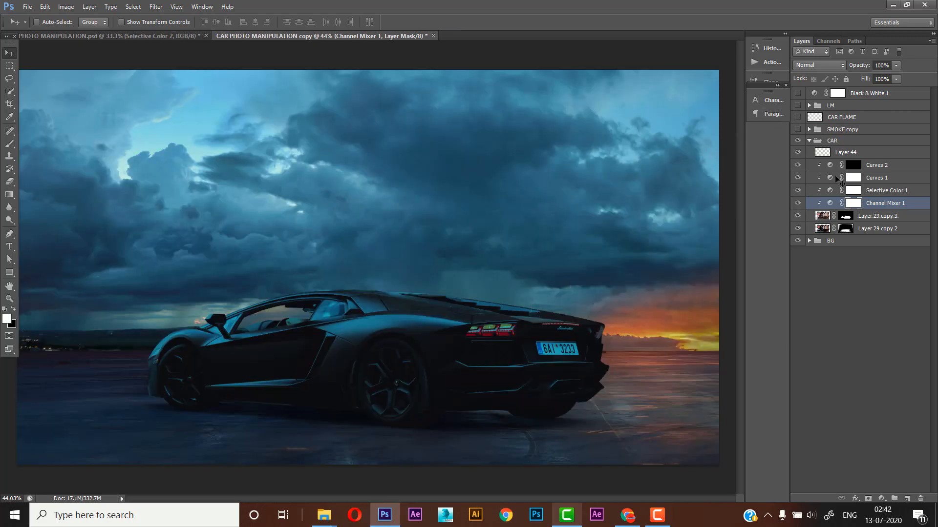
- Add a Selective Color adjustment layer and place it above the CAR group, outside the group
{"action": "left_click", "coordinate": [862, 143]}
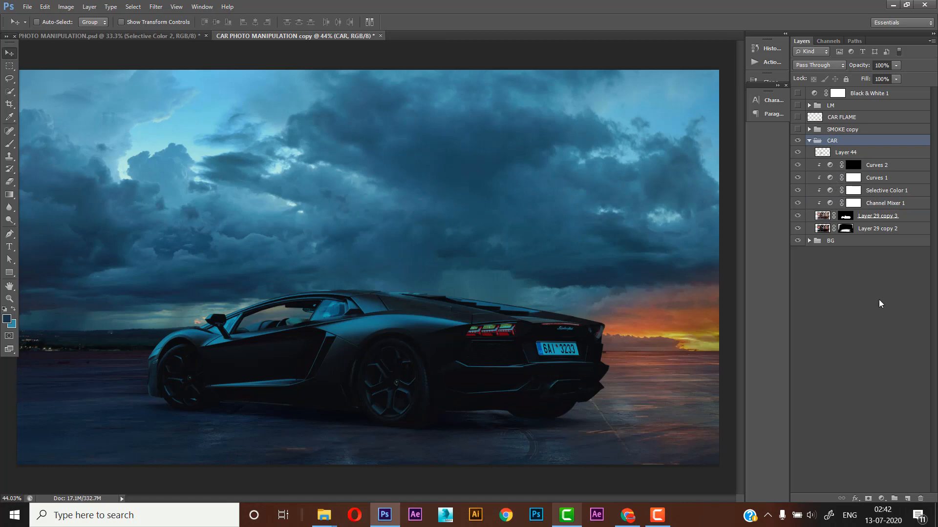
{"action": "left_click", "coordinate": [882, 499]}
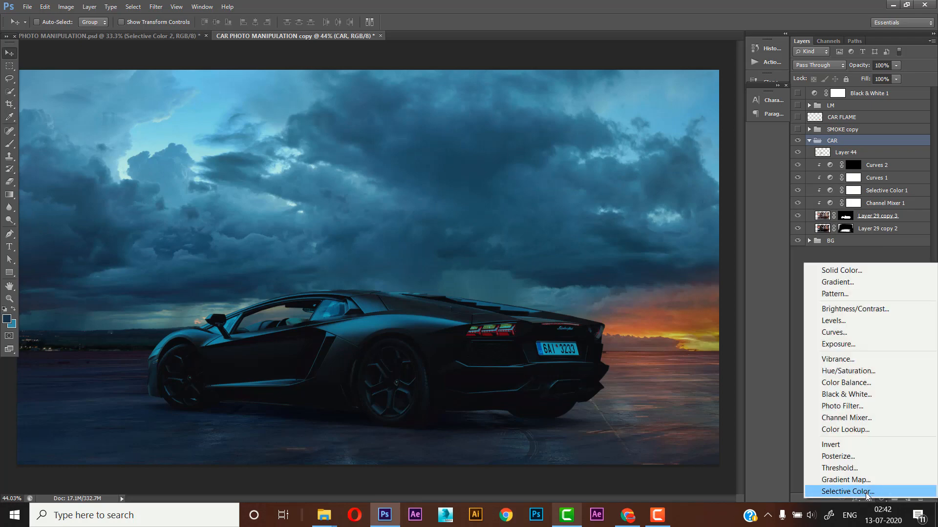
{"action": "left_click", "coordinate": [866, 493]}
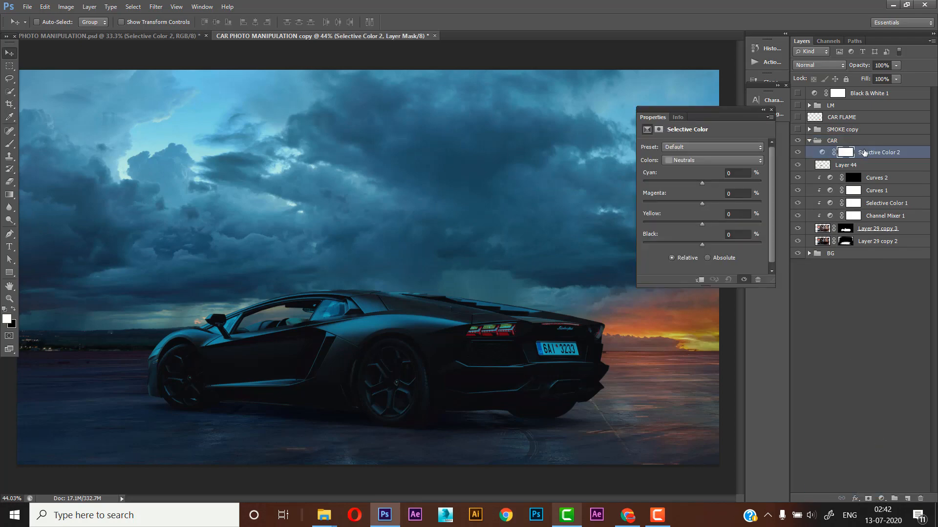
{"action": "left_click_drag", "start_coordinate": [864, 153], "coordinate": [862, 136]}
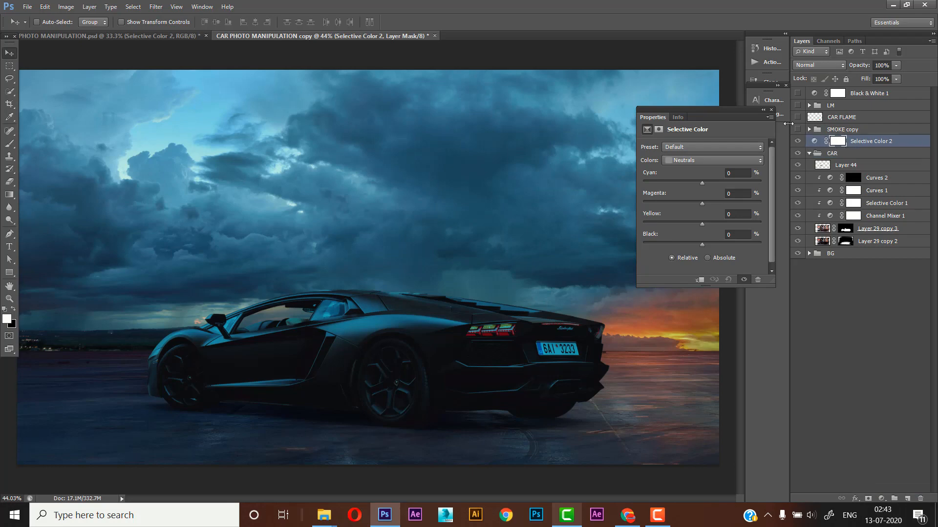
- Set the Neutrals of Selective Color 2 to Cyan 12% and Magenta 6%, then close its settings
{"action": "left_click_drag", "start_coordinate": [705, 119], "coordinate": [640, 121]}
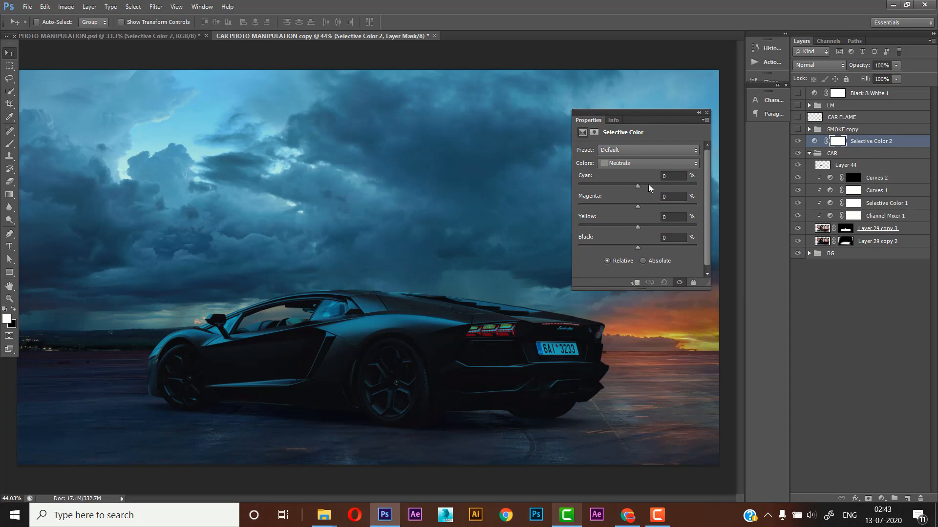
{"action": "left_click_drag", "start_coordinate": [638, 186], "coordinate": [620, 185]}
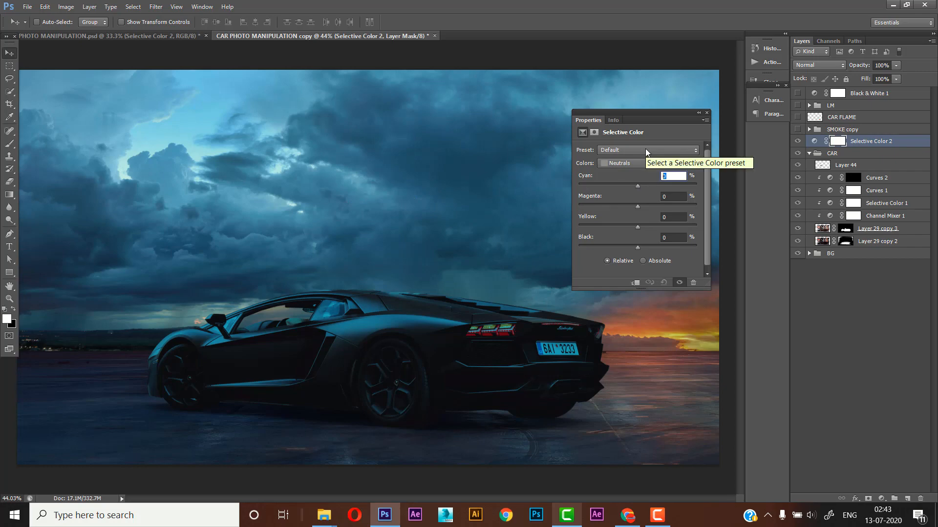
{"action": "type", "text": "12"}
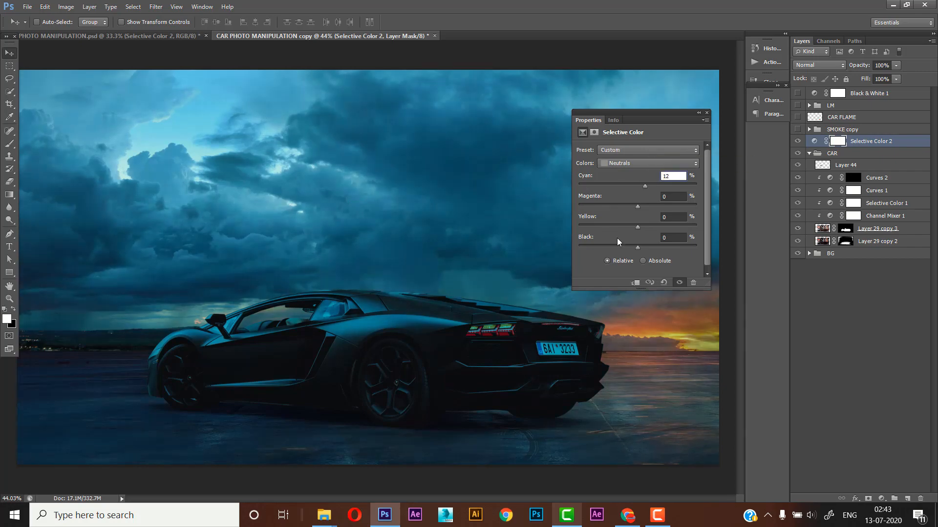
{"action": "key", "text": "Tab"}
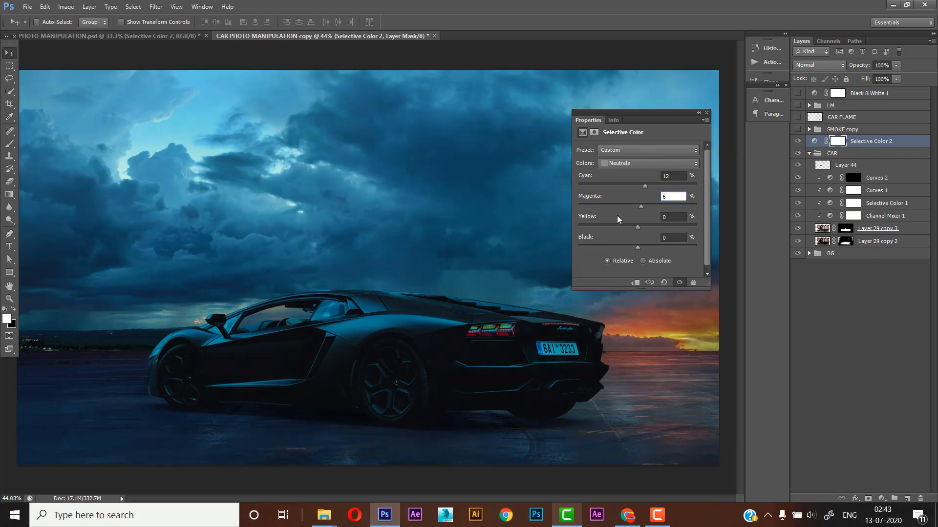
{"action": "type", "text": "6"}
{"action": "key", "text": "Return"}
{"action": "key", "text": "Down"}
{"action": "left_click", "coordinate": [706, 113]}
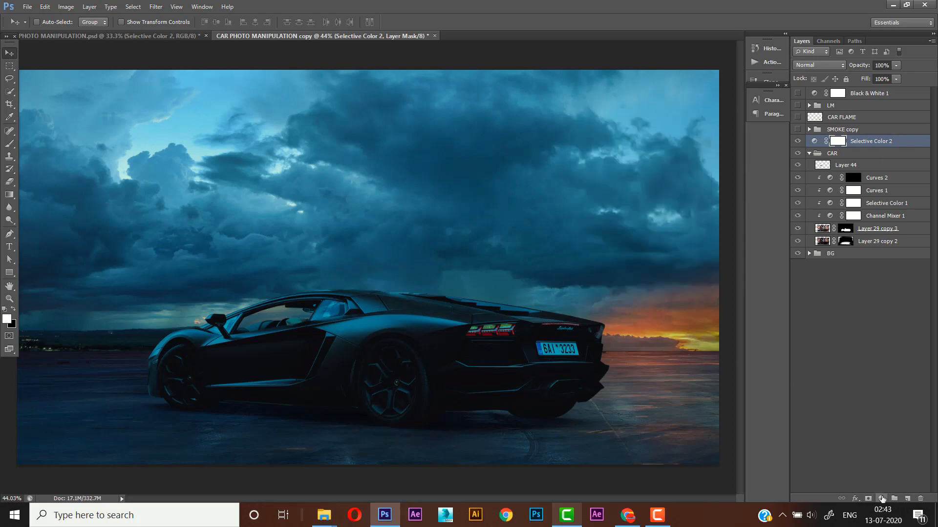
- Add a Color Lookup adjustment layer above Selective Color 2 using the DropBlues.3DL 3DLUT file
{"action": "left_click", "coordinate": [882, 499]}
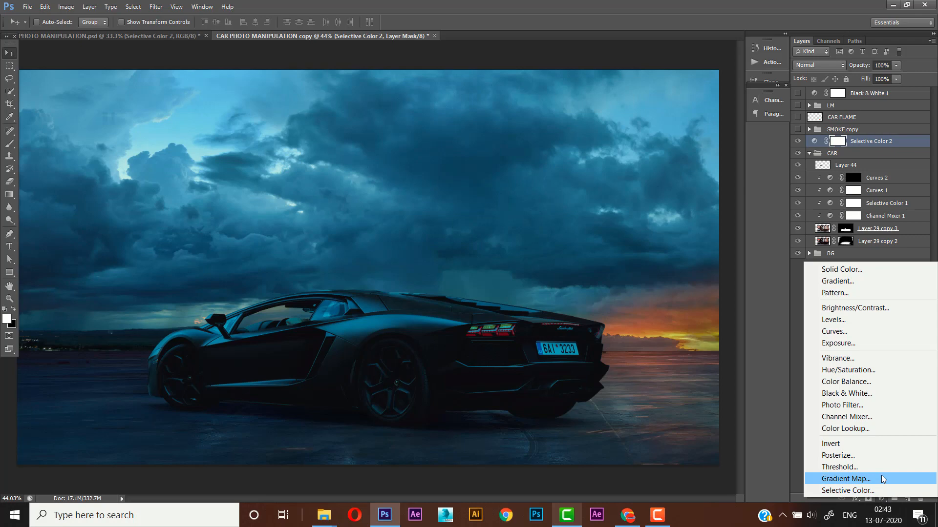
{"action": "left_click", "coordinate": [882, 431]}
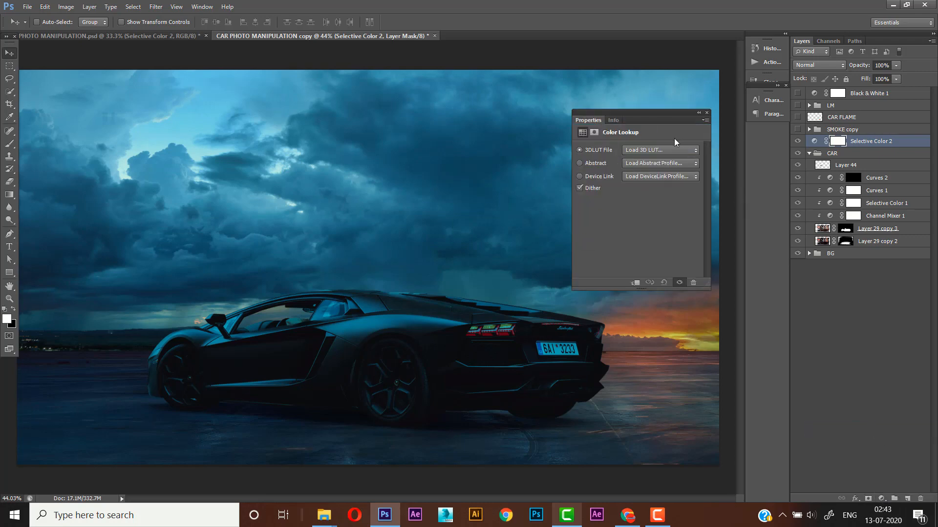
{"action": "left_click", "coordinate": [637, 151]}
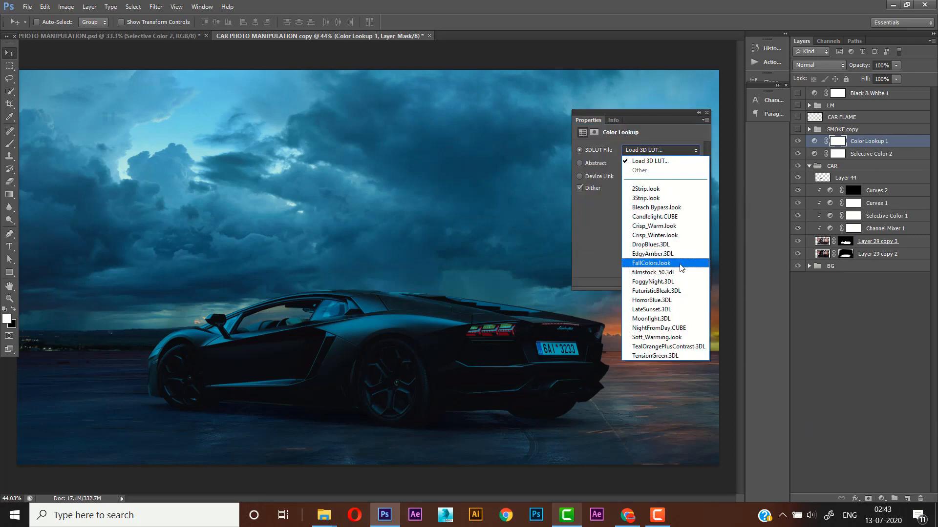
{"action": "left_click", "coordinate": [667, 245]}
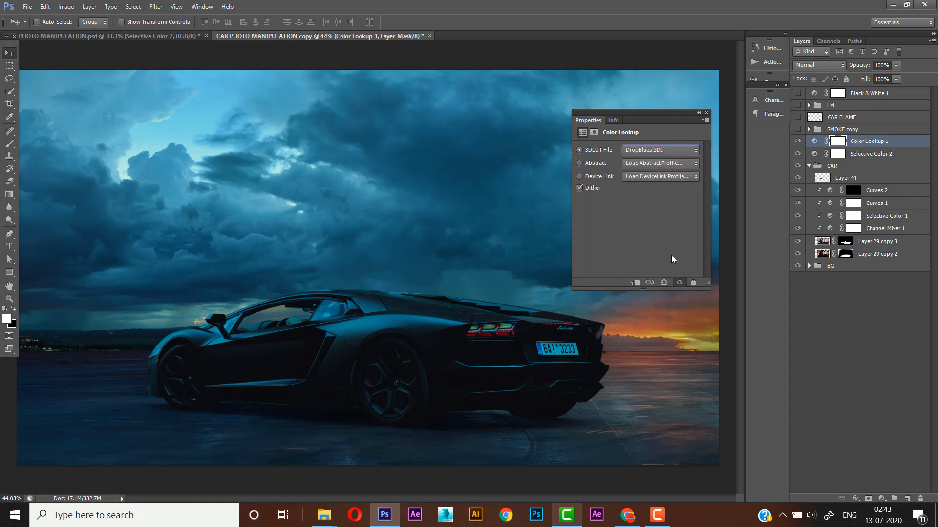
{"action": "left_click", "coordinate": [706, 112]}
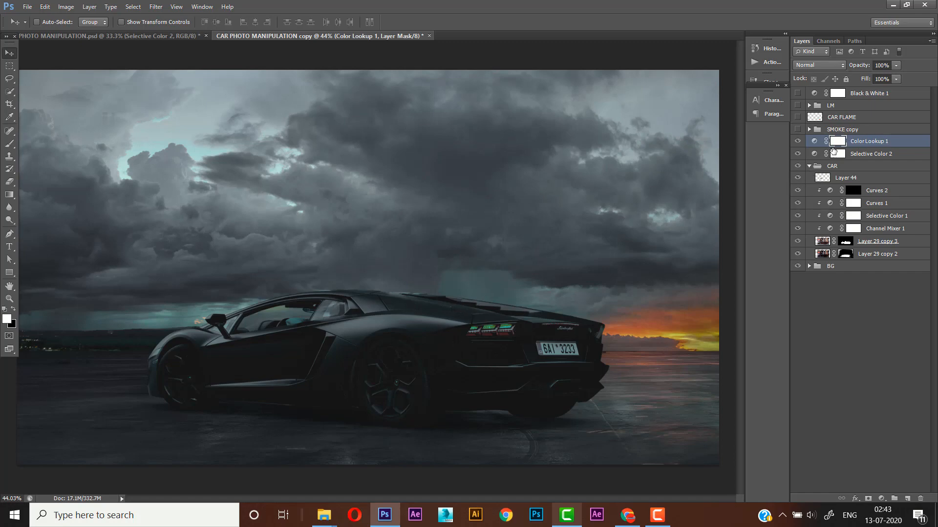
- Set the opacity of the Color Lookup 1 layer to 30% and compare the image with and without it
{"action": "left_click", "coordinate": [882, 65]}
{"action": "type", "text": "30"}
{"action": "key", "text": "Return"}
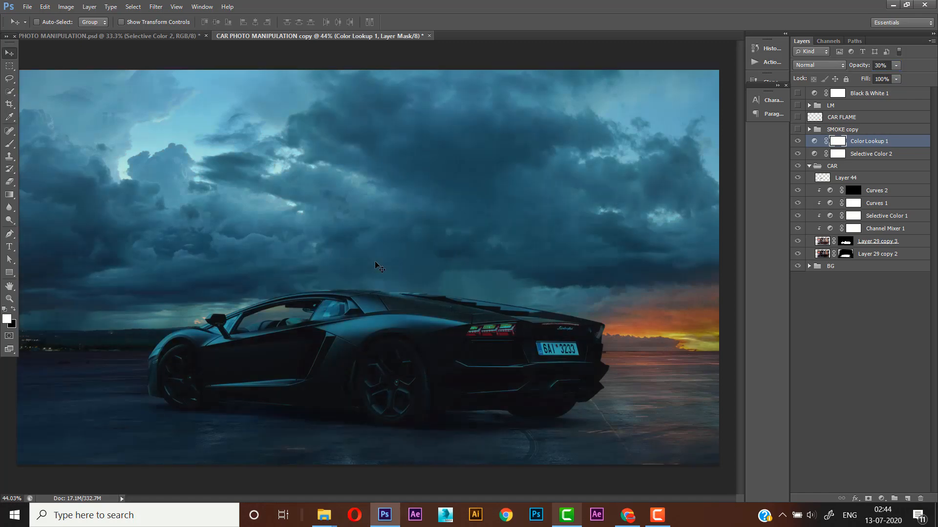
{"action": "left_click", "coordinate": [798, 142]}
{"action": "left_click", "coordinate": [798, 142]}
- Preview the LM group by switching its visibility on and back off
{"action": "left_click", "coordinate": [851, 105]}
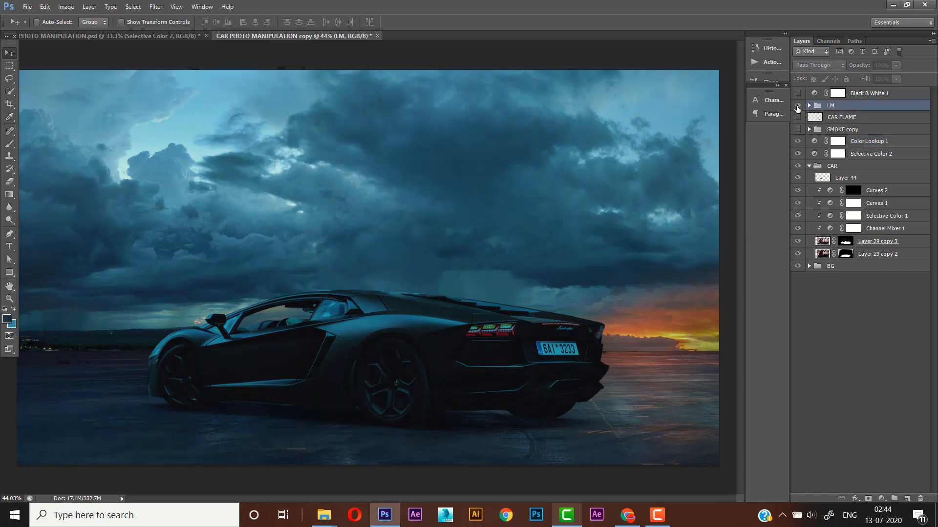
{"action": "left_click", "coordinate": [798, 105]}
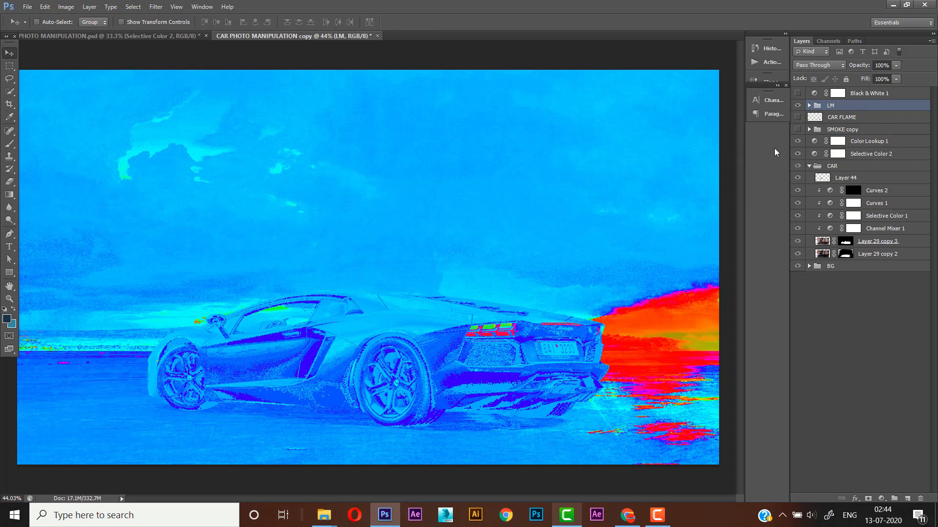
{"action": "left_click", "coordinate": [798, 105]}
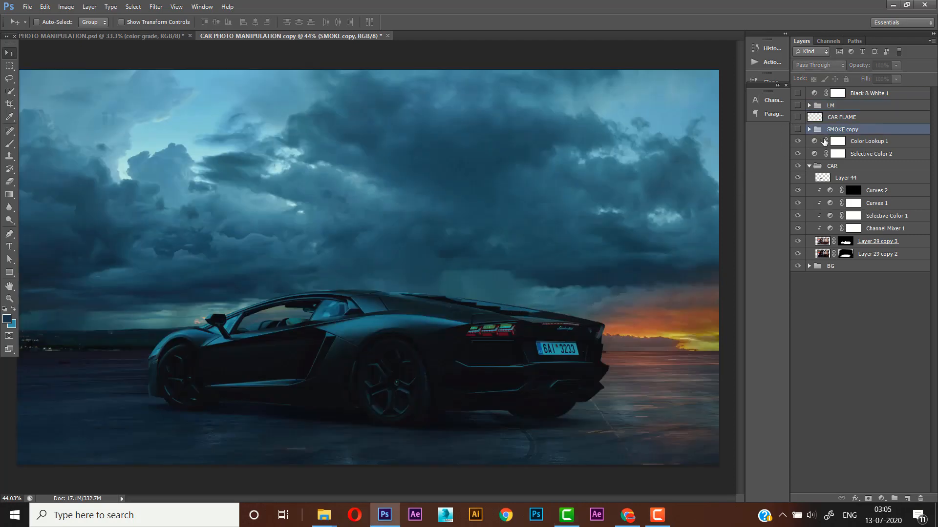
- Show the SMOKE copy group, expand it and open the settings of its Levels 7 adjustment
{"action": "left_click", "coordinate": [798, 130]}
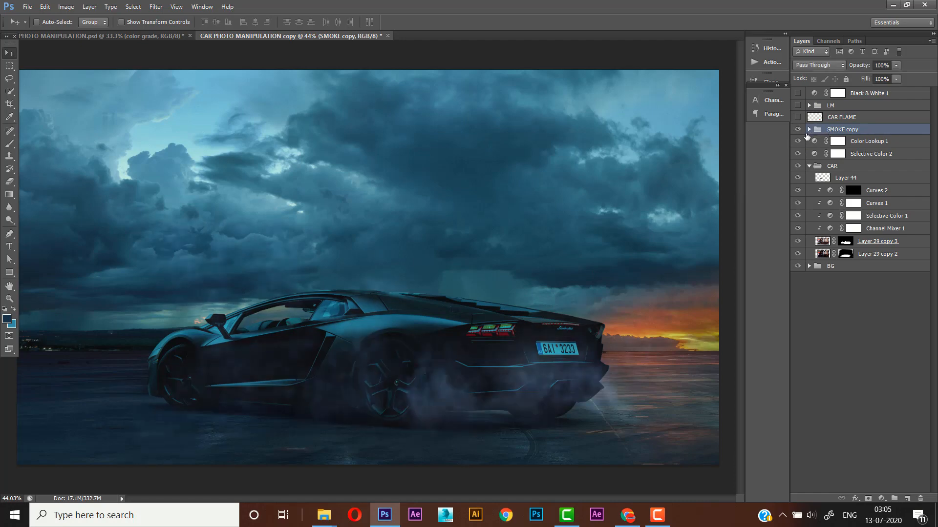
{"action": "left_click", "coordinate": [809, 129]}
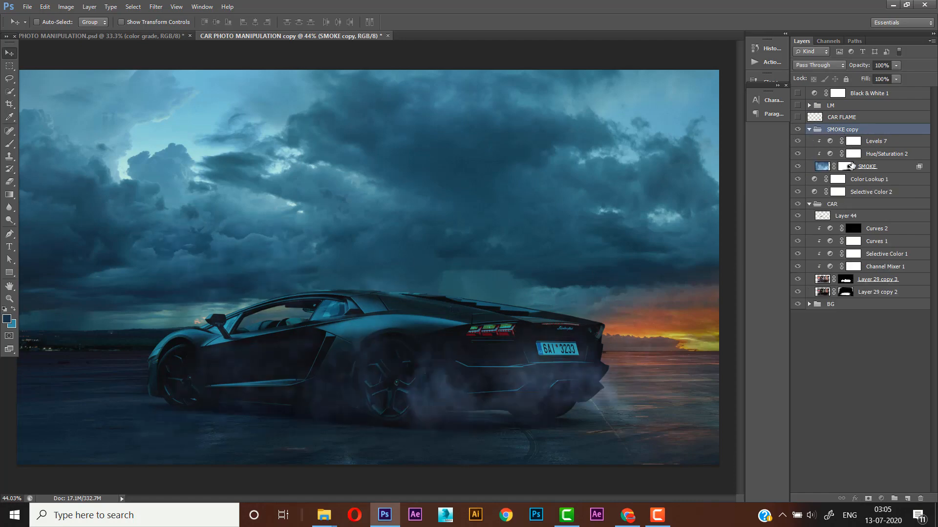
{"action": "left_click", "coordinate": [869, 154]}
{"action": "left_click", "coordinate": [833, 145]}
{"action": "double_click", "coordinate": [830, 142]}
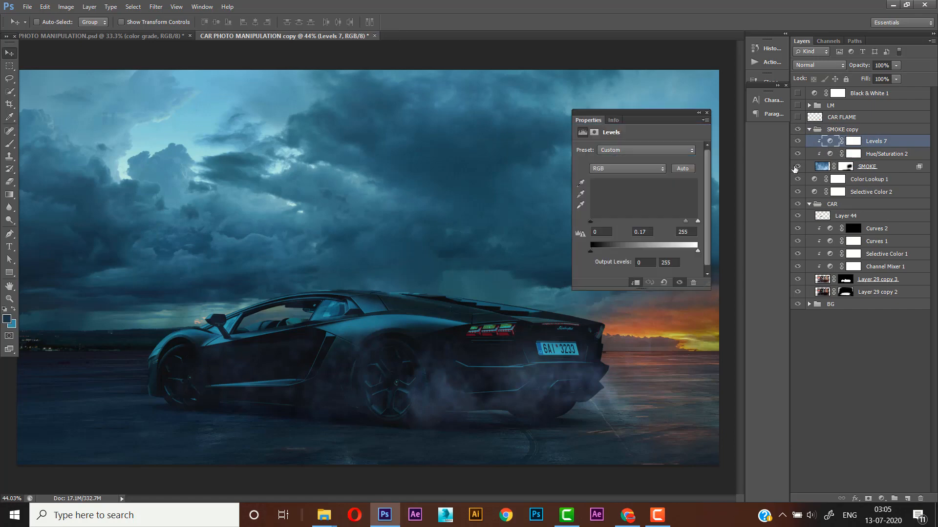
- Compare the smoke around the car with the Levels 7 adjustment switched off and on
{"action": "left_click_drag", "start_coordinate": [658, 112], "coordinate": [652, 98]}
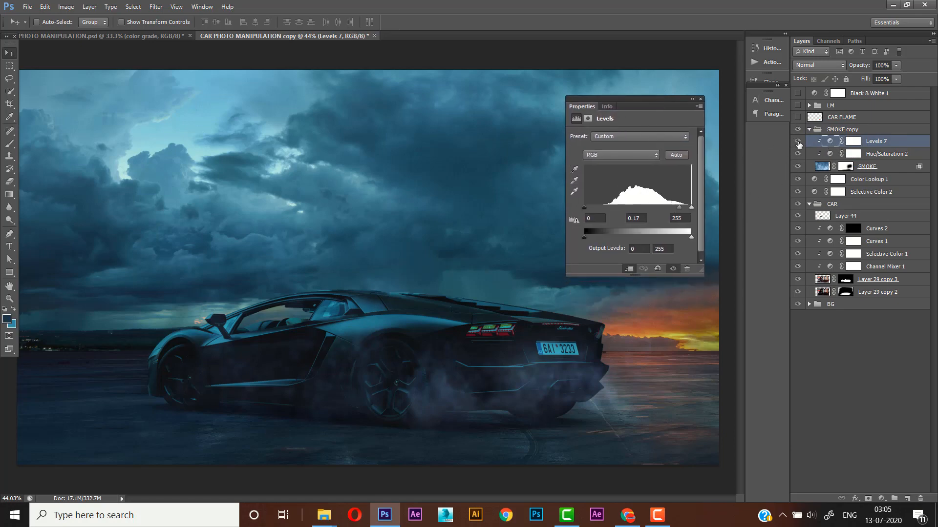
{"action": "left_click", "coordinate": [797, 141]}
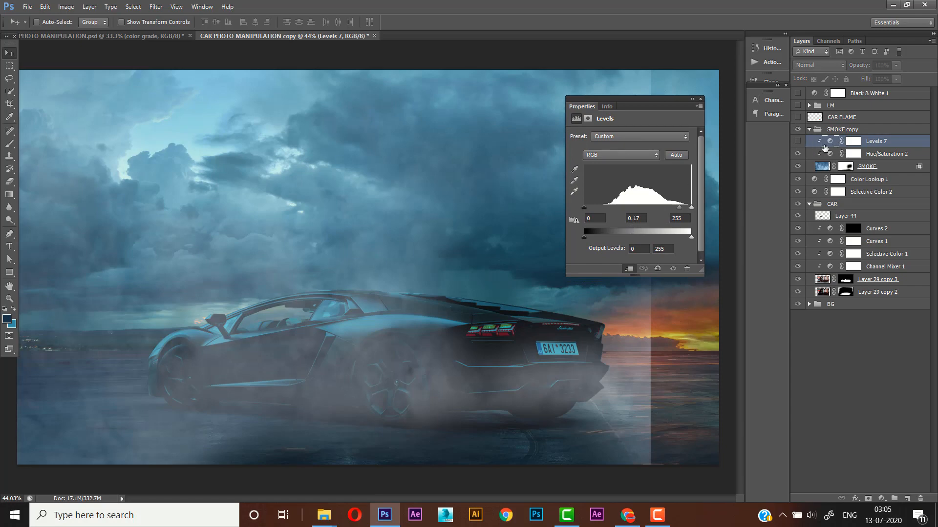
{"action": "left_click_drag", "start_coordinate": [650, 100], "coordinate": [678, 87]}
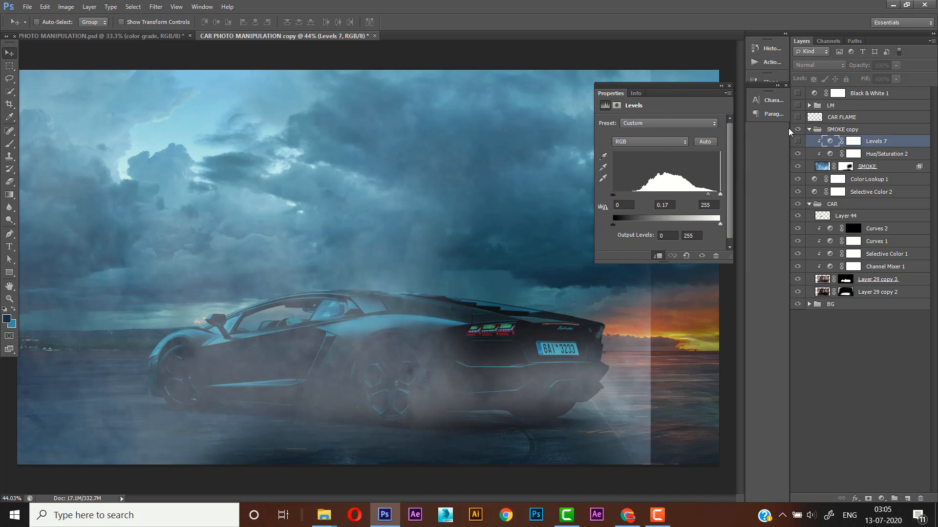
{"action": "left_click", "coordinate": [798, 141]}
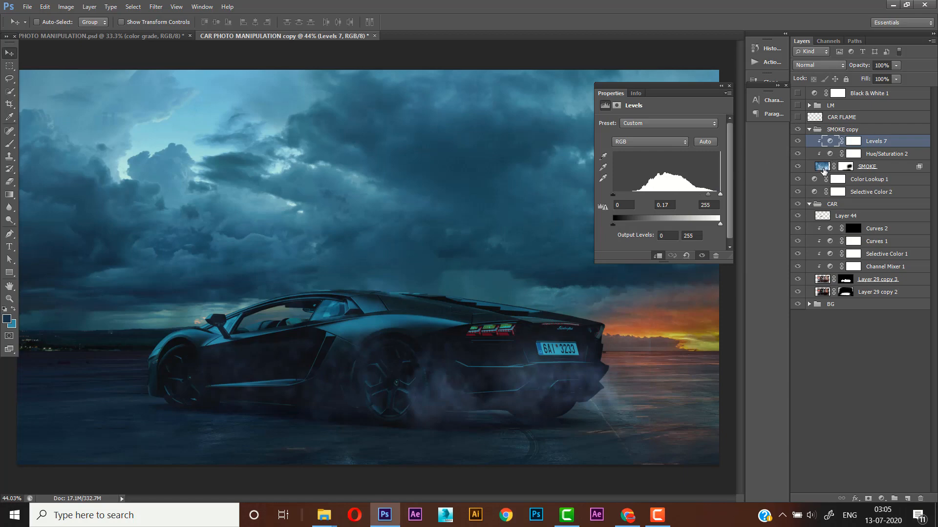
{"action": "left_click", "coordinate": [823, 169]}
{"action": "left_click", "coordinate": [829, 143]}
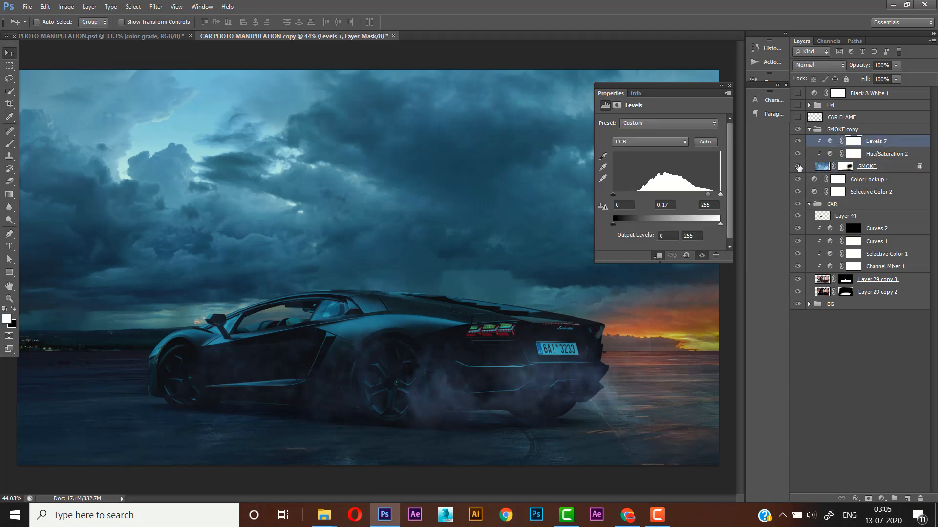
- Examine the Hue/Saturation 2 settings of the smoke, close them and collapse the SMOKE copy group
{"action": "left_click", "coordinate": [887, 156]}
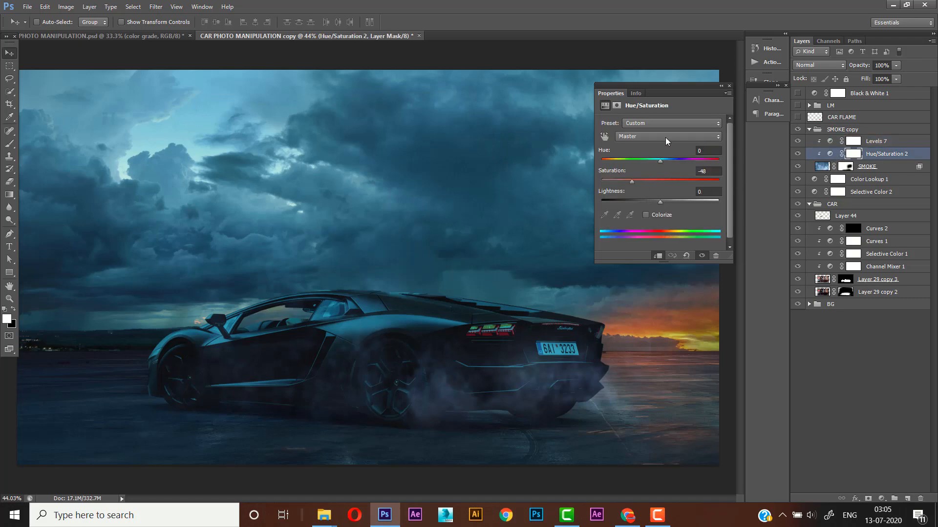
{"action": "left_click", "coordinate": [729, 87]}
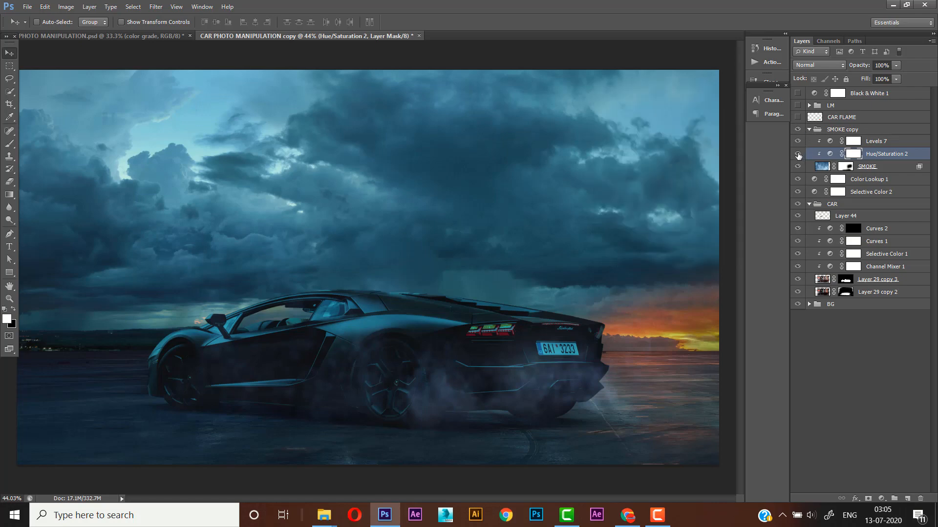
{"action": "mouse_move", "coordinate": [798, 155]}
{"action": "left_mouse_down"}
{"action": "mouse_move", "coordinate": [798, 141]}
{"action": "mouse_move", "coordinate": [798, 155]}
{"action": "left_mouse_up"}
{"action": "left_click", "coordinate": [809, 130]}
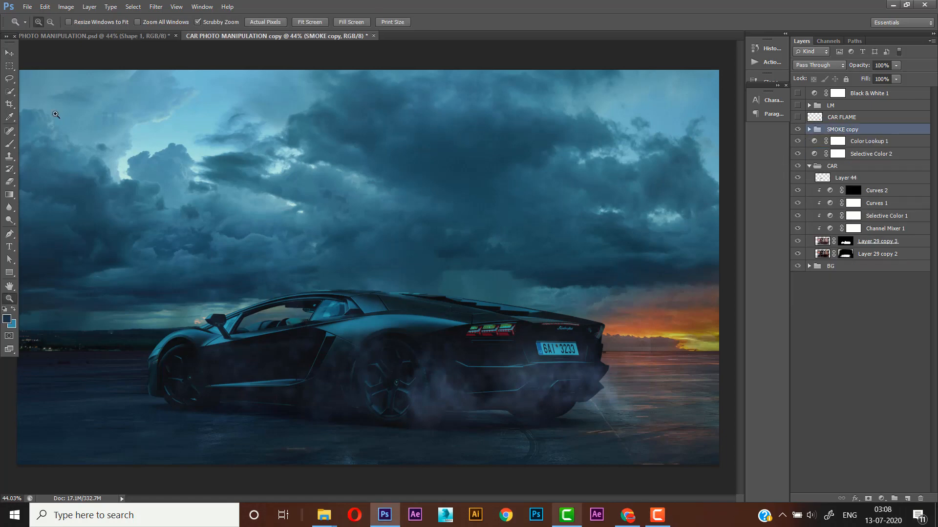
- Group the Selective Color 2 and Color Lookup 1 layers and name the group COLOR GRADE
{"action": "left_click", "coordinate": [9, 53]}
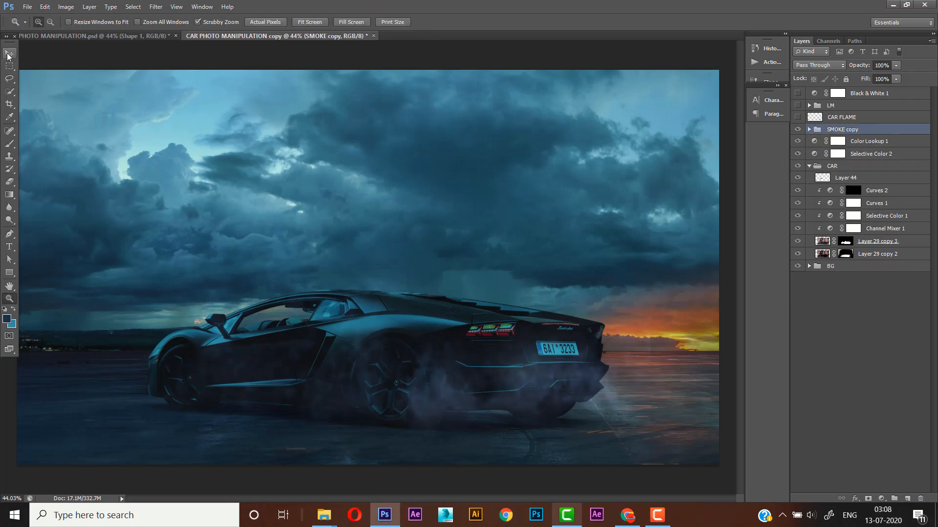
{"action": "left_click", "coordinate": [862, 155]}
{"action": "left_click", "coordinate": [862, 142], "text": "shift"}
{"action": "key", "text": "ctrl+g"}
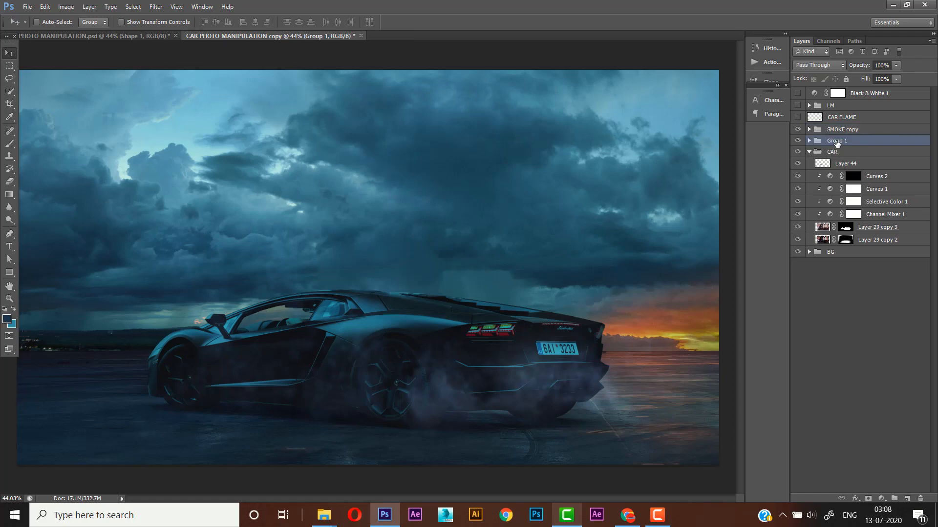
{"action": "double_click", "coordinate": [836, 141]}
{"action": "type", "text": "COLOR GRADE"}
{"action": "key", "text": "Return"}
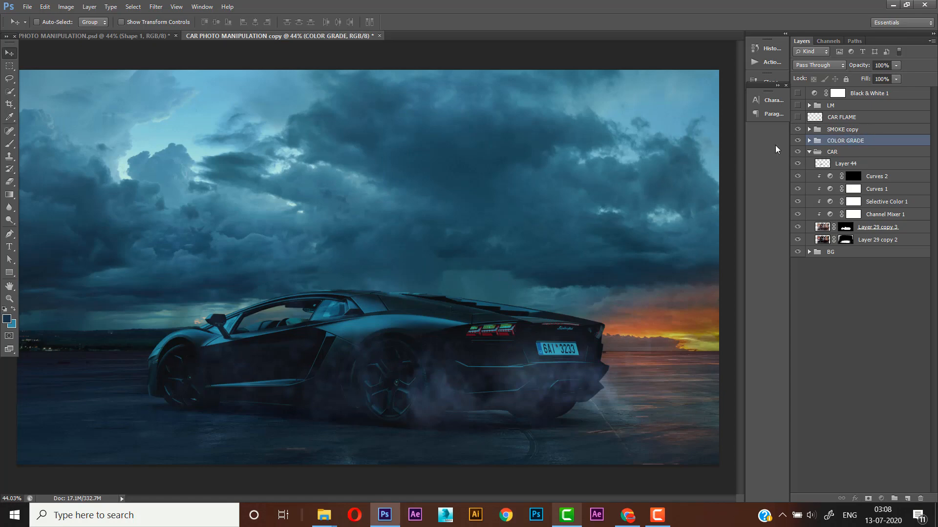
- With the SMOKE copy group selected, trace a closed Pen path around the pale light strip in the tail light's leftmost segment
{"action": "left_click", "coordinate": [864, 129]}
{"action": "left_click", "coordinate": [495, 325], "text": "ctrl"}
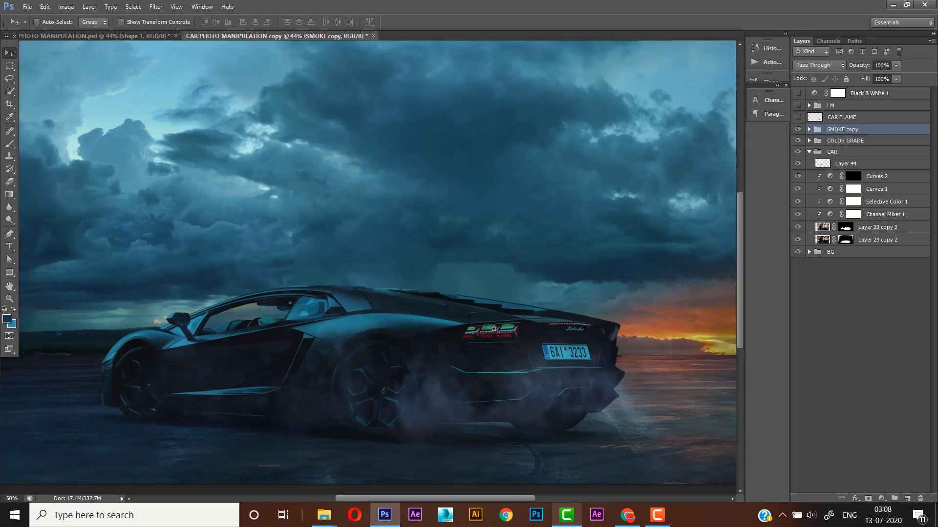
{"action": "left_click", "coordinate": [493, 327], "text": "ctrl"}
{"action": "left_click", "coordinate": [494, 327], "text": "ctrl"}
{"action": "scroll", "coordinate": [471, 317], "scroll_direction": "down", "scroll_amount": 1}
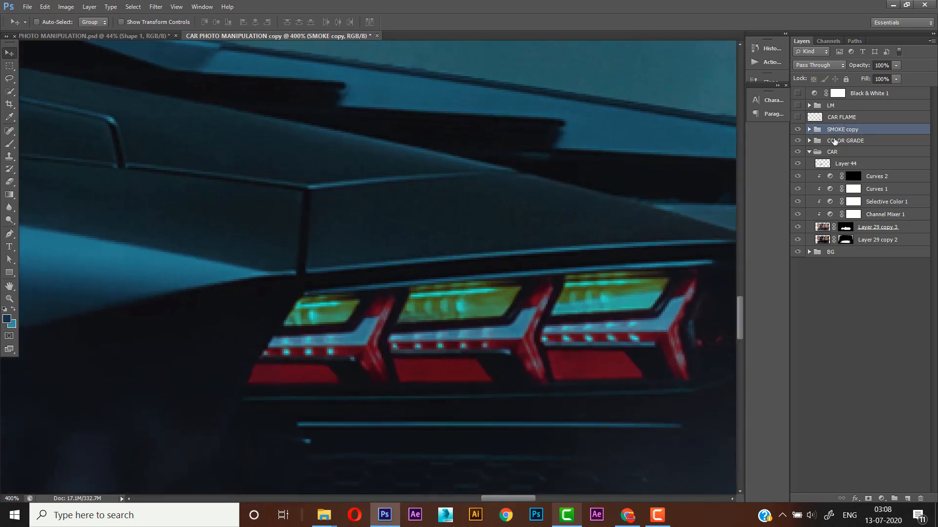
{"action": "key", "text": "p"}
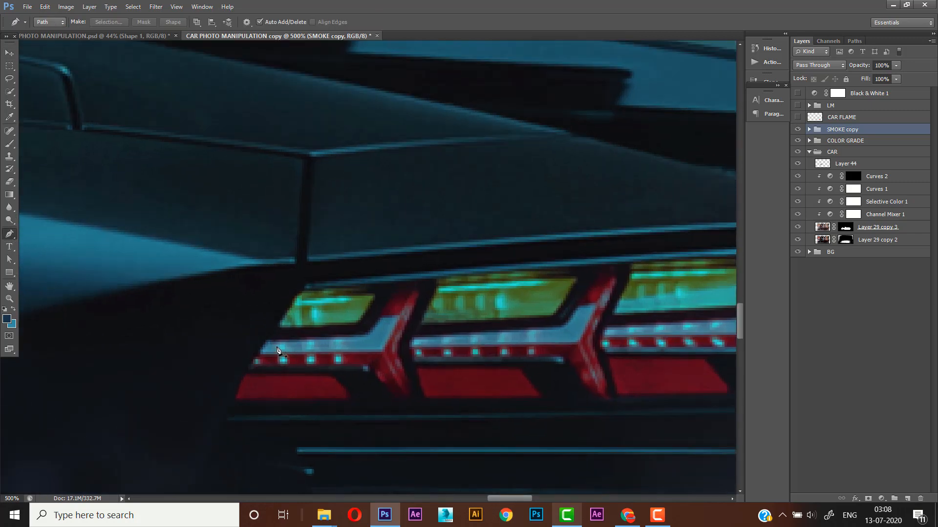
{"action": "scroll", "coordinate": [302, 321], "scroll_direction": "up", "scroll_amount": 1}
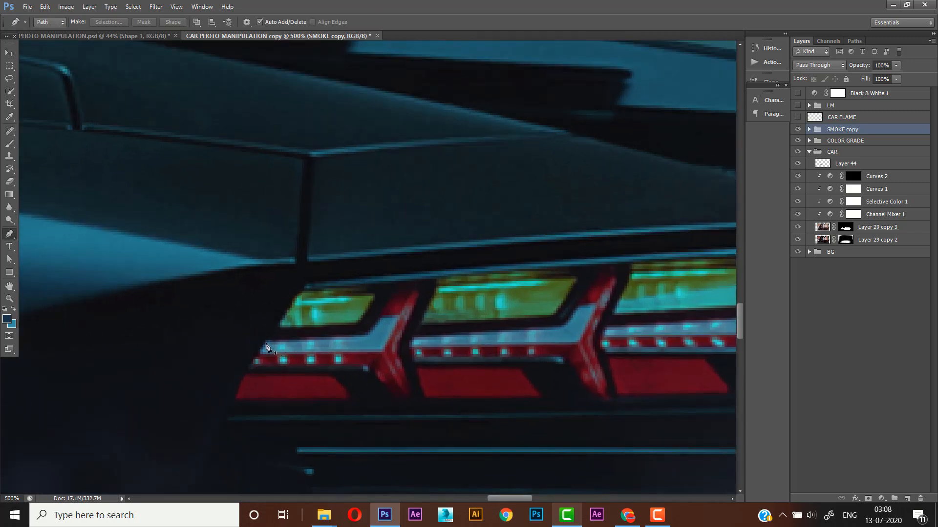
{"action": "left_click", "coordinate": [365, 338]}
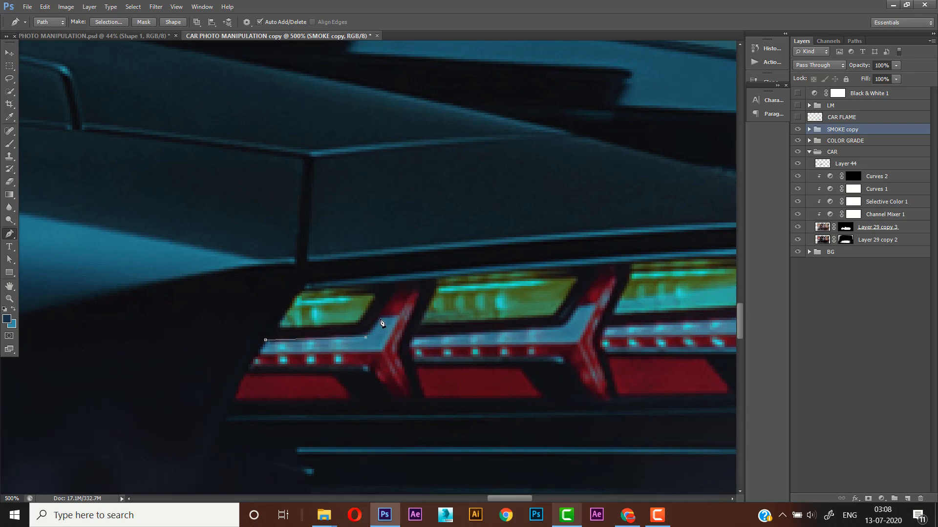
{"action": "left_click", "coordinate": [380, 318]}
{"action": "left_click", "coordinate": [398, 318]}
{"action": "left_click", "coordinate": [381, 352]}
{"action": "left_click", "coordinate": [259, 355]}
{"action": "left_click", "coordinate": [266, 341]}
- Convert the traced path into a shape layer and set its fill colour to near-white fbfdff
{"action": "left_click", "coordinate": [173, 22]}
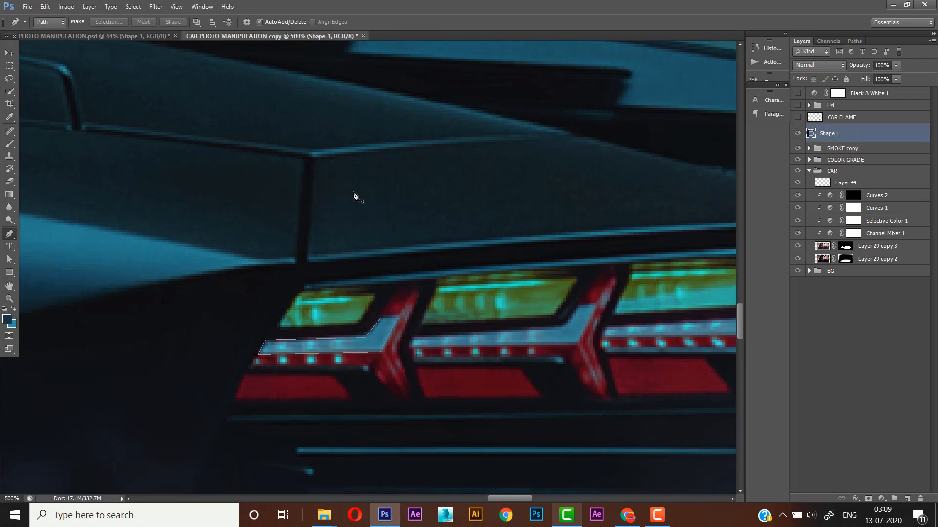
{"action": "double_click", "coordinate": [812, 134]}
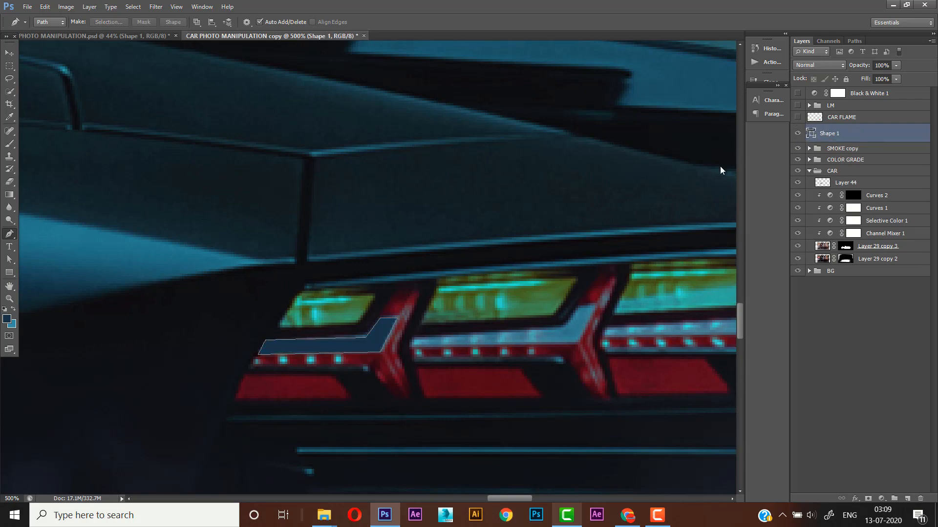
{"action": "left_click", "coordinate": [603, 289]}
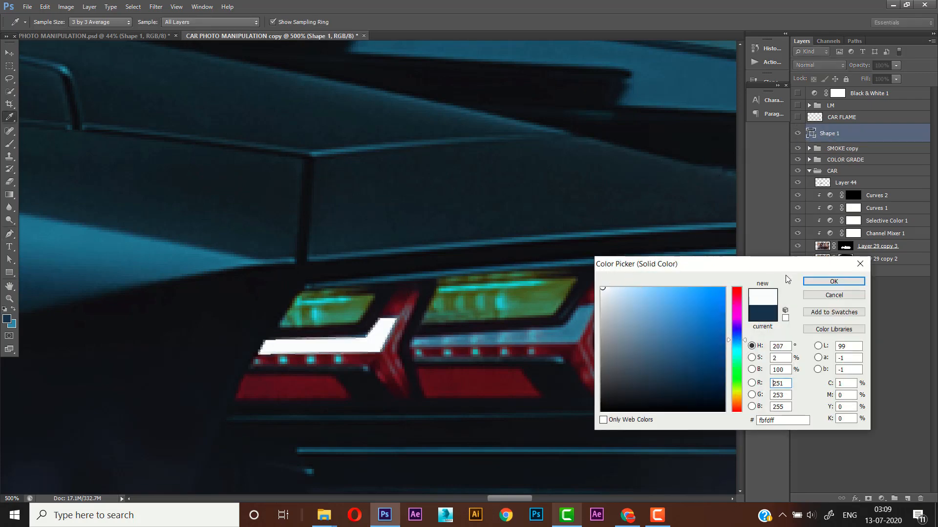
{"action": "left_click", "coordinate": [825, 282]}
- Trace the light strip in the tail light's middle segment with the Pen tool, adding it to Shape 1
{"action": "left_click_drag", "start_coordinate": [438, 327], "coordinate": [350, 285]}
{"action": "left_click", "coordinate": [331, 297], "text": "ctrl"}
{"action": "left_click", "coordinate": [313, 286], "text": "ctrl+alt"}
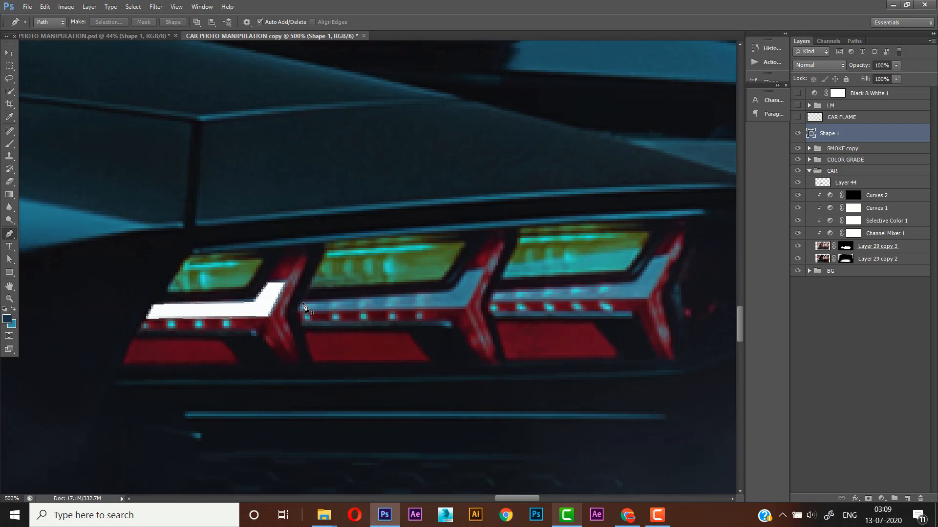
{"action": "left_click", "coordinate": [300, 301]}
{"action": "left_click", "coordinate": [452, 293]}
{"action": "left_click", "coordinate": [486, 268]}
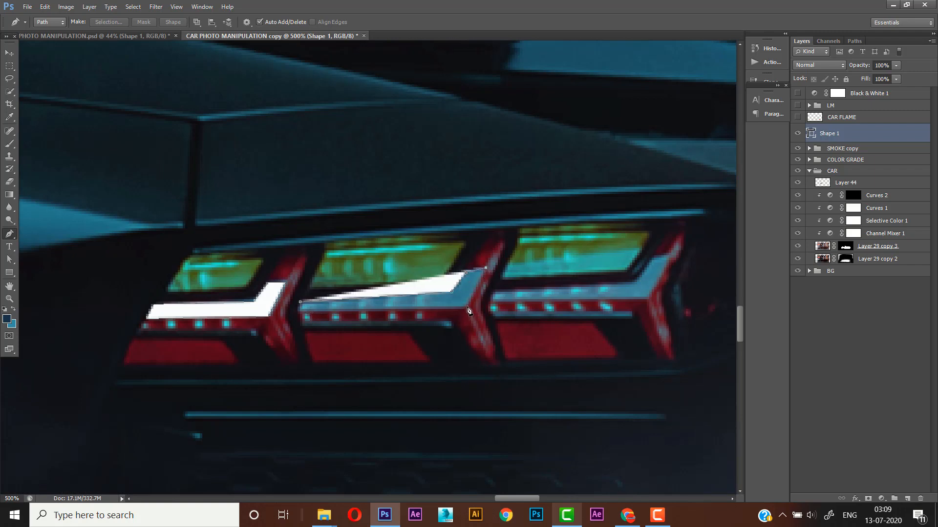
{"action": "left_click", "coordinate": [300, 315]}
- Trace the light strip in the tail light's rightmost segment as a closed outline in Shape 1
{"action": "left_click_drag", "start_coordinate": [368, 273], "coordinate": [254, 249]}
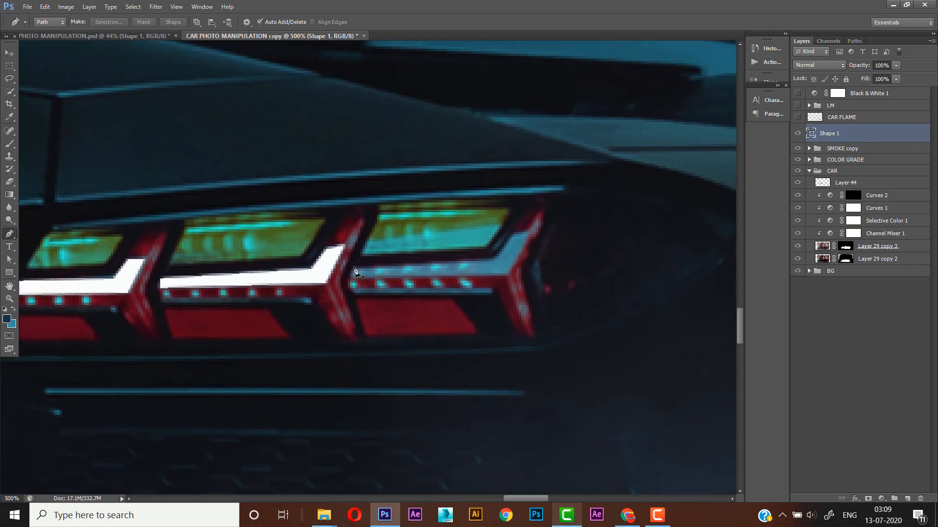
{"action": "left_click", "coordinate": [495, 260]}
{"action": "left_click", "coordinate": [511, 234]}
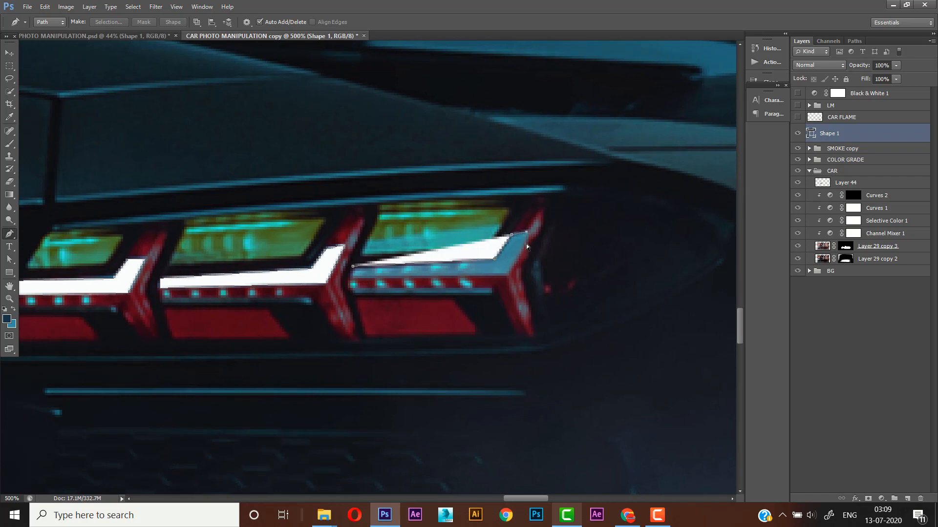
{"action": "left_click", "coordinate": [528, 232]}
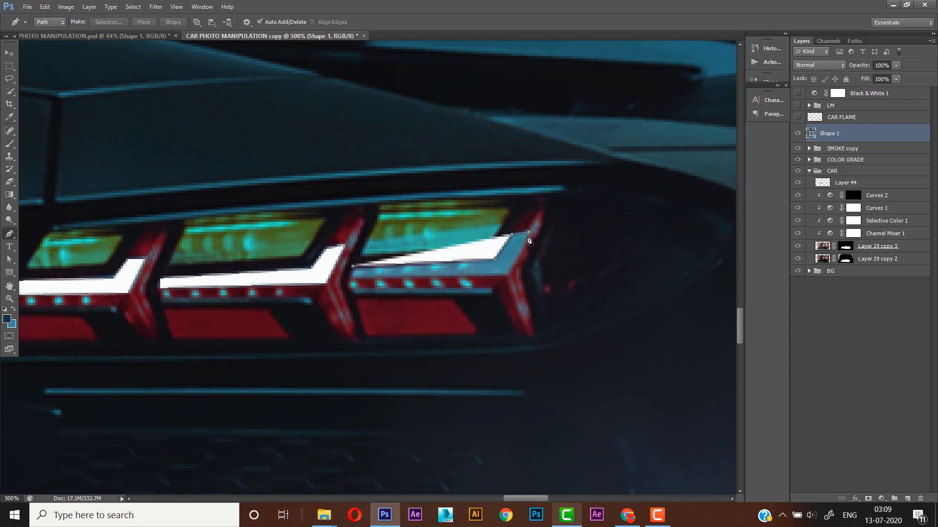
{"action": "left_click", "coordinate": [509, 277]}
{"action": "left_click", "coordinate": [352, 278]}
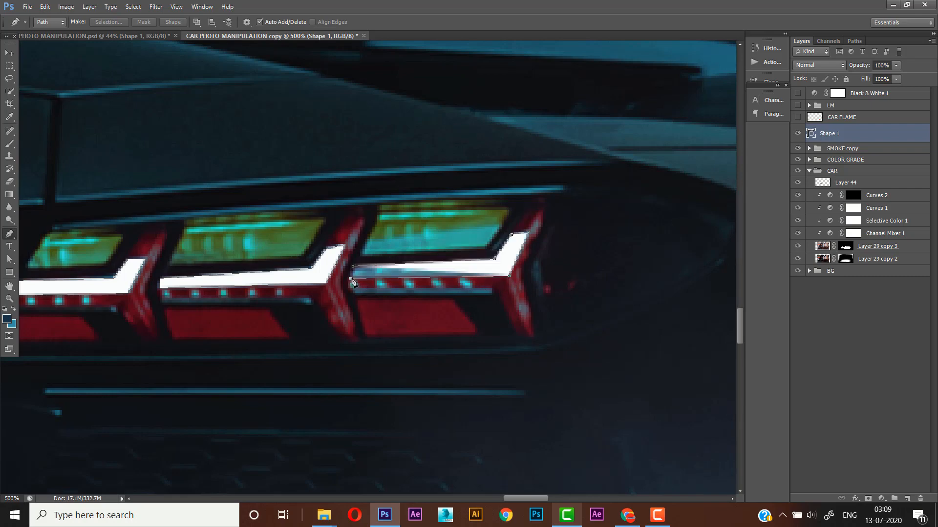
{"action": "left_click", "coordinate": [353, 267]}
- Rasterize the Shape 1 layer containing the three white tail light strips
{"action": "left_click", "coordinate": [351, 267], "text": "alt"}
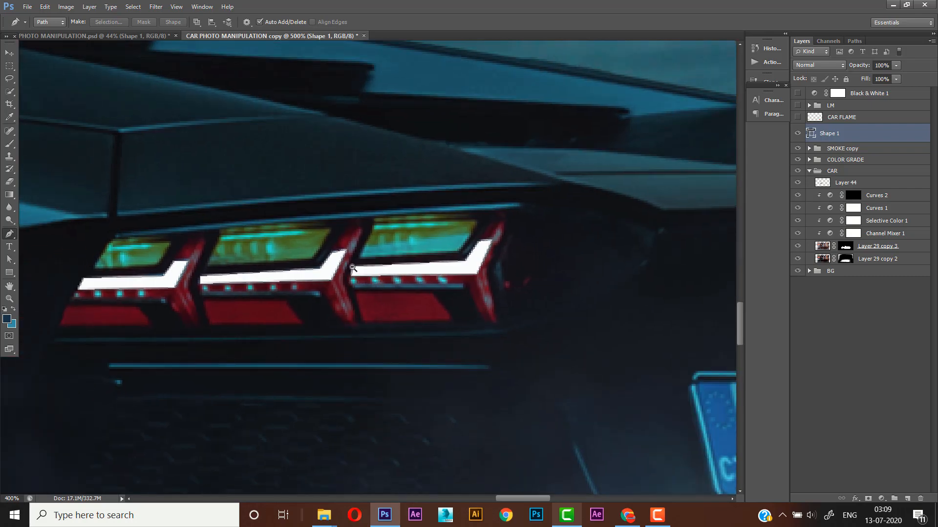
{"action": "left_click", "coordinate": [351, 267], "text": "alt"}
{"action": "left_click_drag", "start_coordinate": [339, 265], "coordinate": [459, 239]}
{"action": "left_click", "coordinate": [410, 264], "text": "alt"}
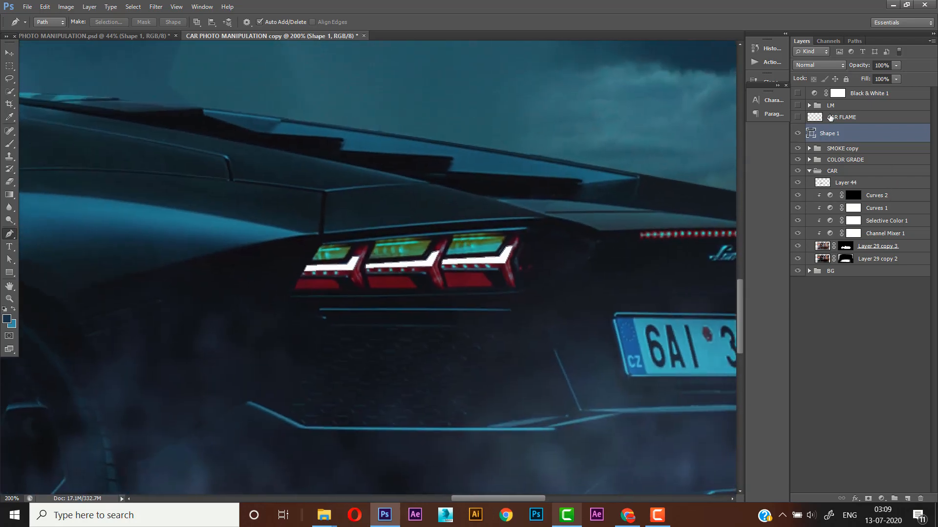
{"action": "right_click", "coordinate": [829, 134]}
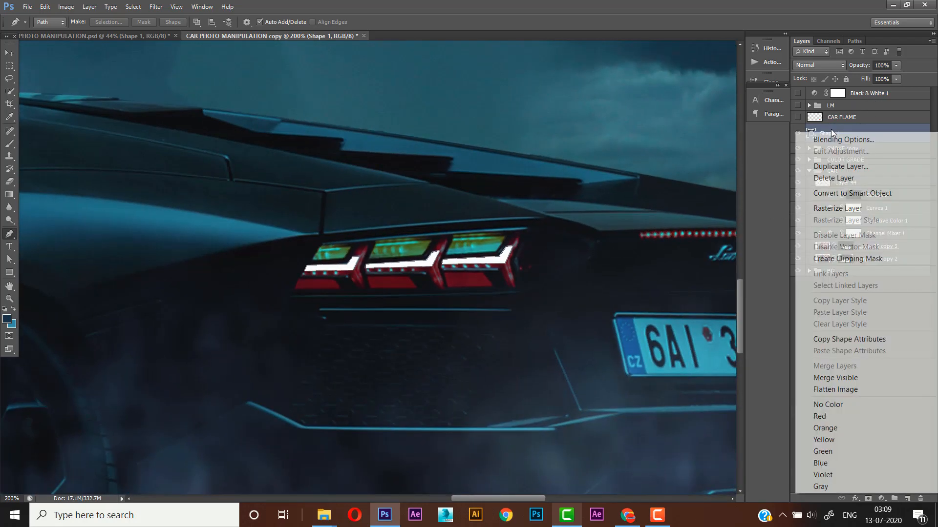
{"action": "left_click", "coordinate": [851, 210]}
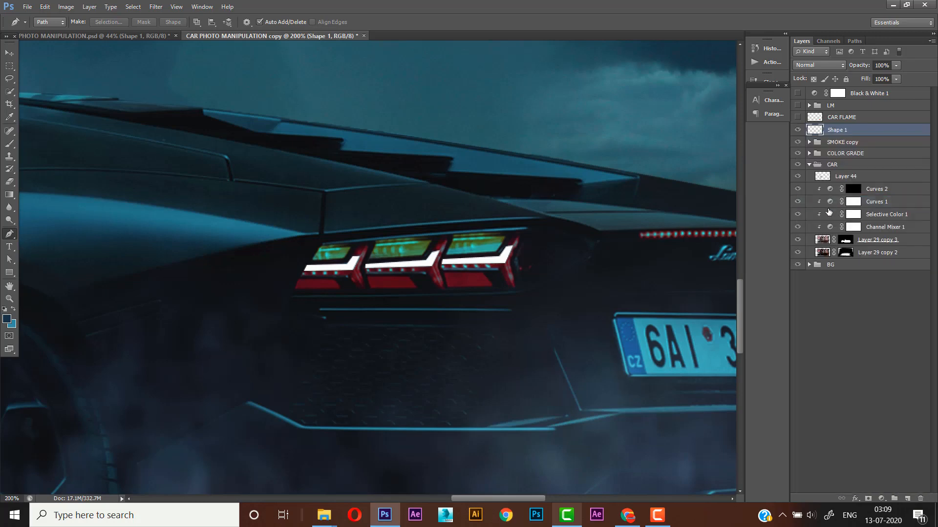
- Add an Outer Glow to the Shape 1 layer and set its glow colour to ff0061
{"action": "left_click", "coordinate": [853, 496]}
{"action": "left_click", "coordinate": [862, 368]}
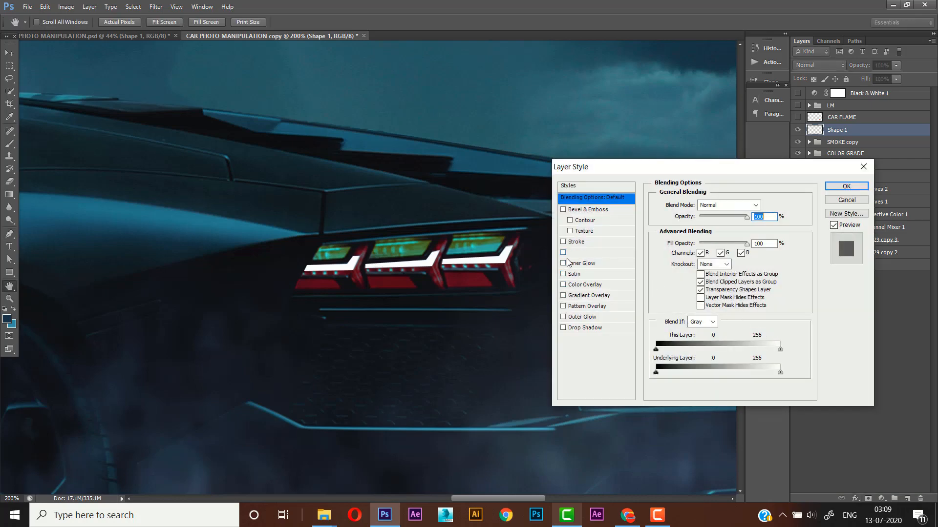
{"action": "left_click", "coordinate": [563, 316]}
{"action": "left_click", "coordinate": [579, 317]}
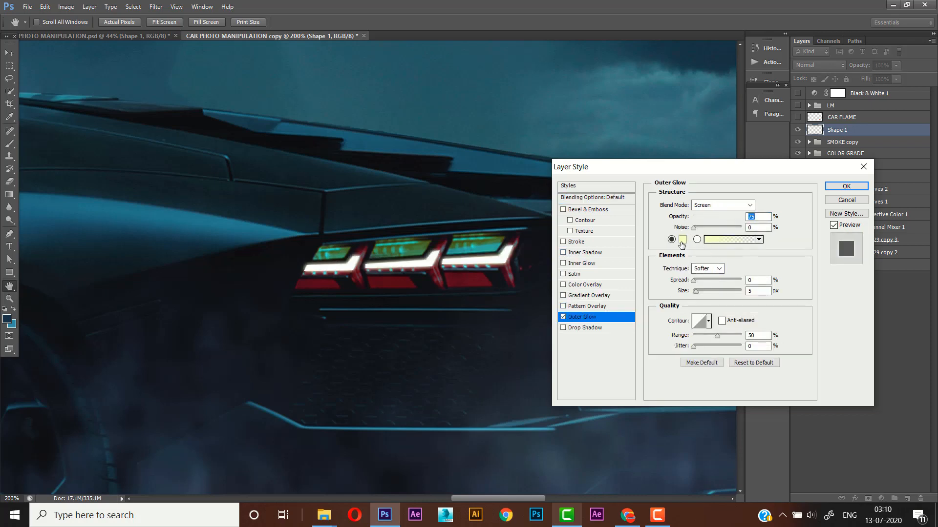
{"action": "left_click", "coordinate": [682, 239]}
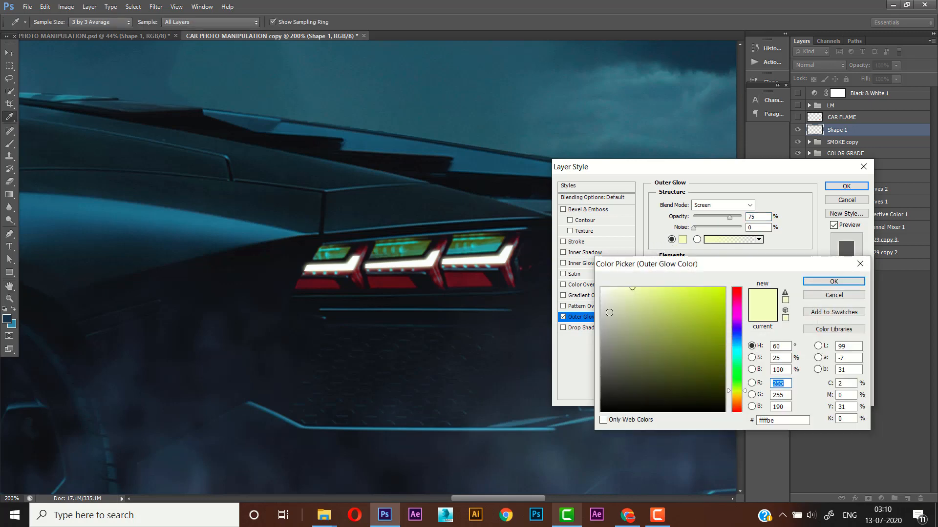
{"action": "left_click", "coordinate": [481, 281]}
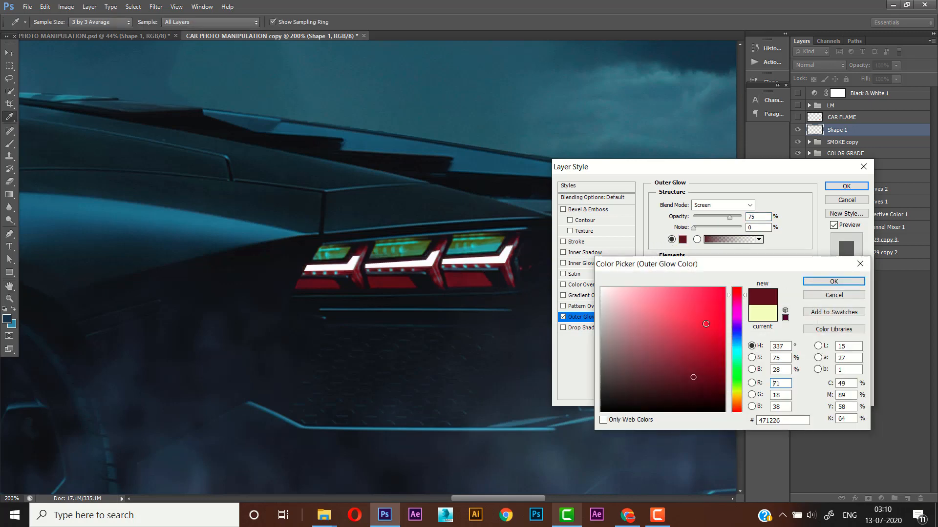
{"action": "left_click", "coordinate": [713, 301]}
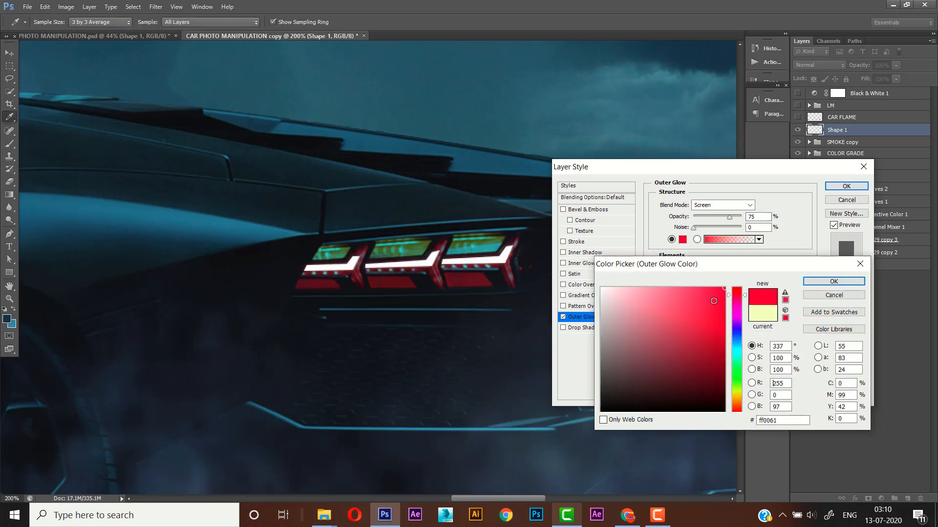
{"action": "left_click", "coordinate": [825, 283]}
- Set the outer glow's spread to 2% and its size to 13 px, and apply the layer style
{"action": "left_click", "coordinate": [757, 281]}
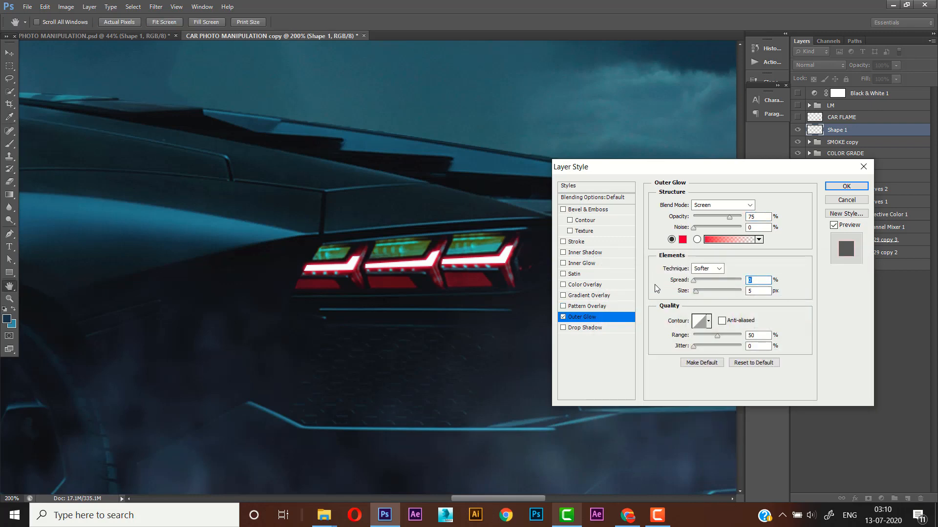
{"action": "type", "text": "2"}
{"action": "left_click", "coordinate": [700, 292]}
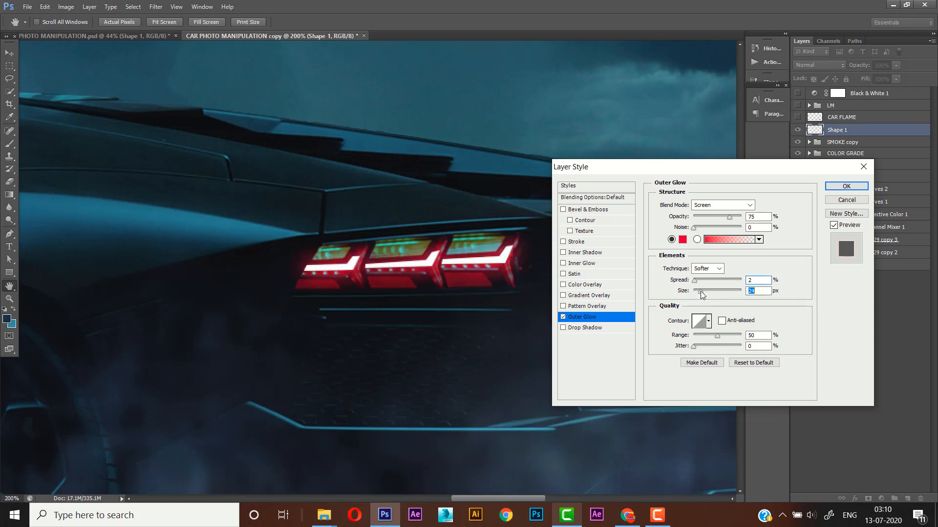
{"action": "left_click_drag", "start_coordinate": [699, 291], "coordinate": [691, 297]}
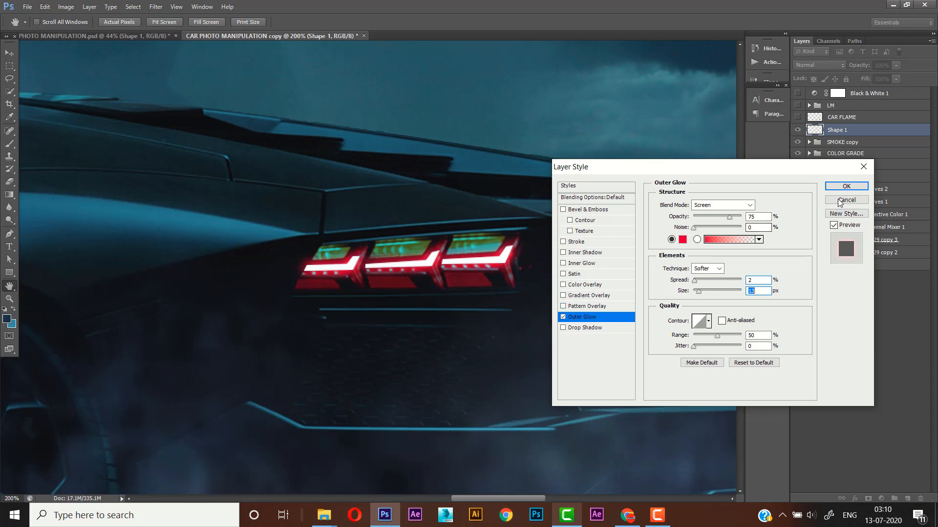
{"action": "left_click", "coordinate": [846, 186]}
{"action": "key", "text": "p"}
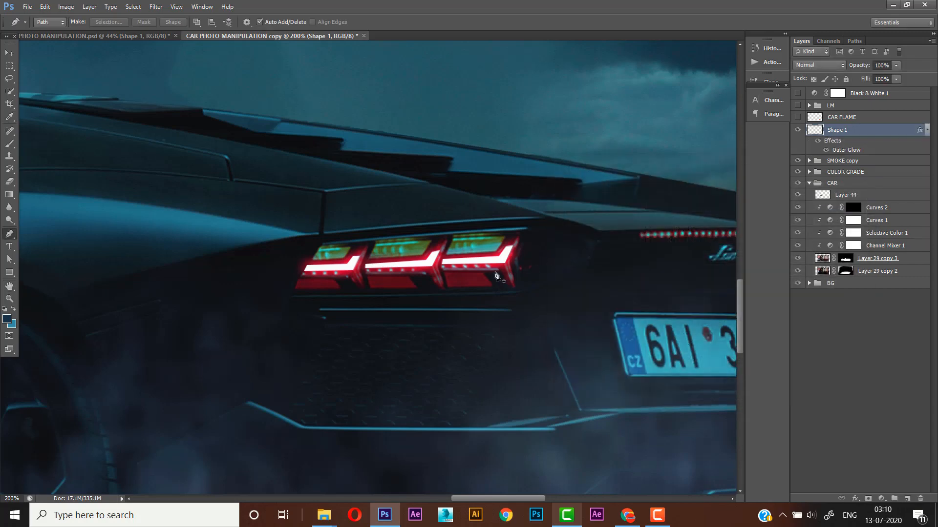
- Trace the tail light at the car's far right rear corner as a closed path with the Pen tool
{"action": "scroll", "coordinate": [496, 267], "scroll_direction": "down", "scroll_amount": 2}
{"action": "left_click_drag", "start_coordinate": [481, 279], "coordinate": [444, 272]}
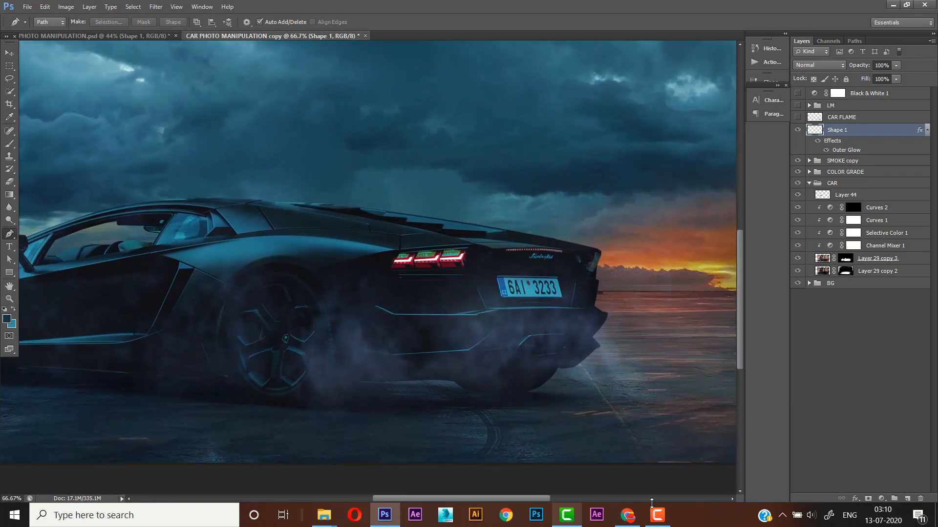
{"action": "left_click", "coordinate": [10, 299]}
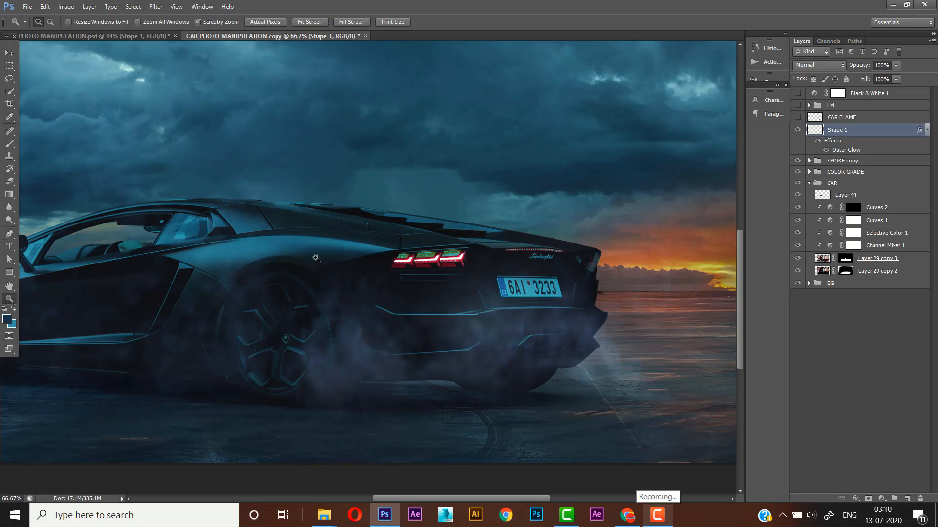
{"action": "right_click", "coordinate": [328, 272]}
{"action": "left_click", "coordinate": [394, 289]}
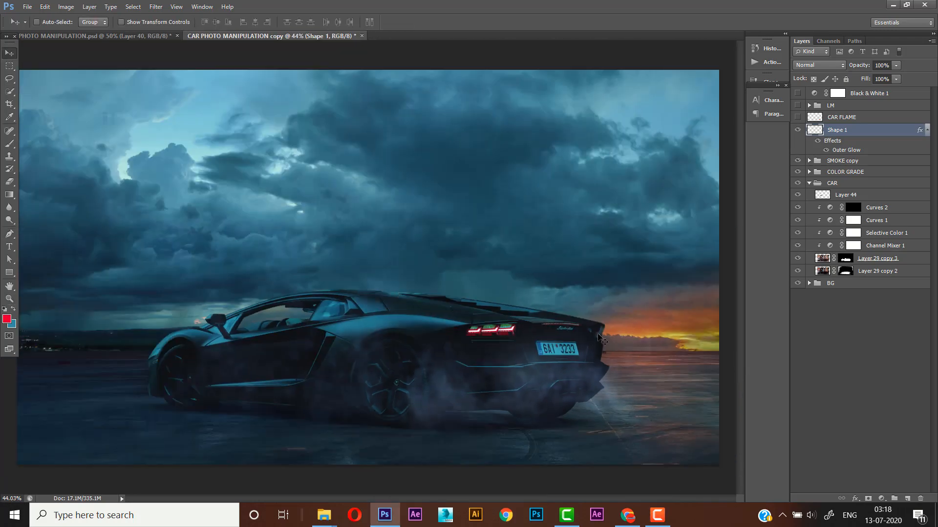
{"action": "scroll", "coordinate": [601, 327], "scroll_direction": "up", "scroll_amount": 6}
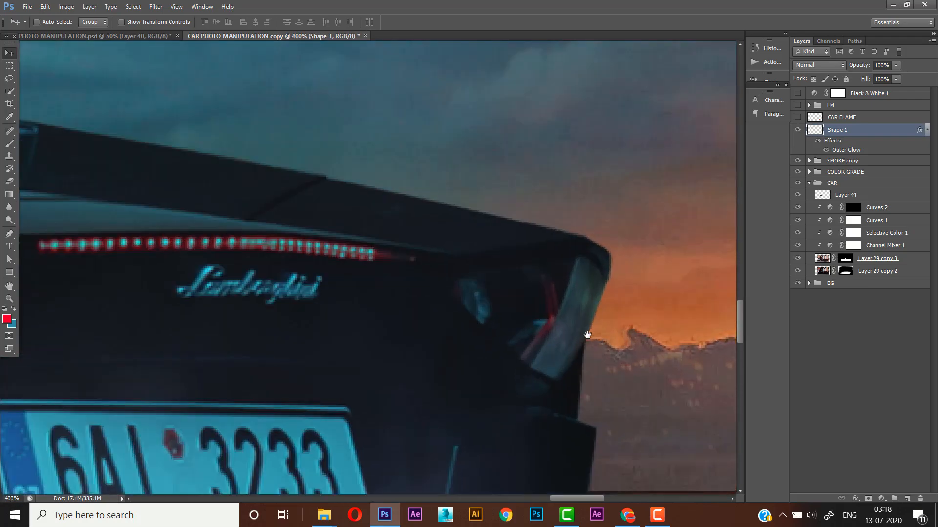
{"action": "scroll", "coordinate": [519, 316], "scroll_direction": "up", "scroll_amount": 1}
{"action": "left_click", "coordinate": [9, 233]}
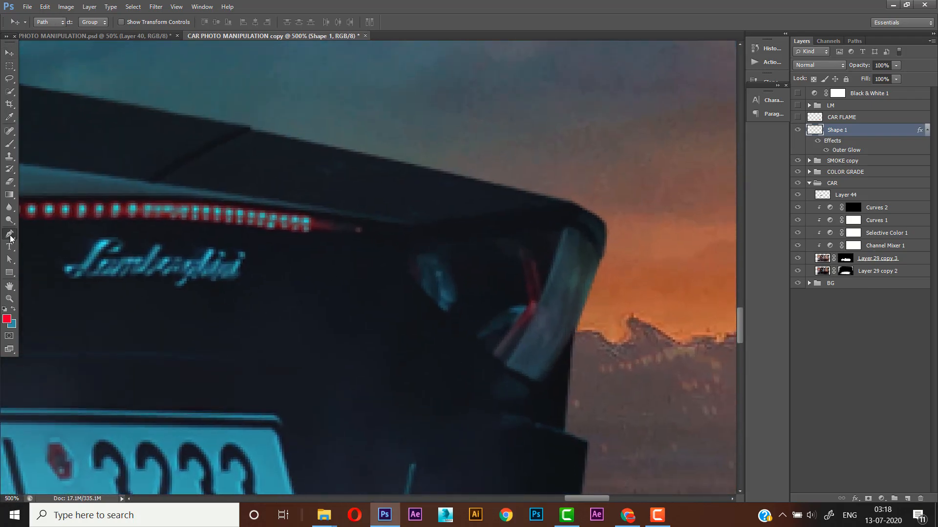
{"action": "scroll", "coordinate": [458, 286], "scroll_direction": "down", "scroll_amount": 1}
{"action": "left_click", "coordinate": [402, 235]}
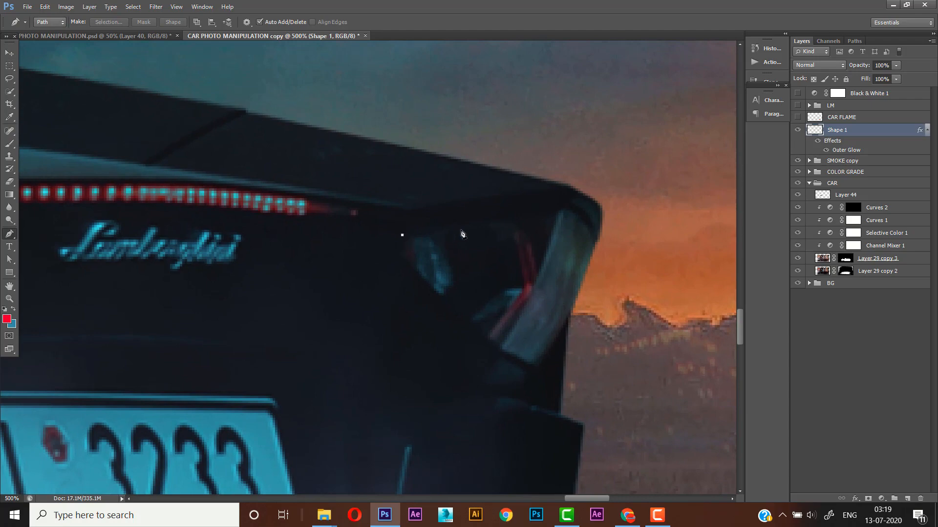
{"action": "left_click", "coordinate": [432, 227]}
{"action": "left_click", "coordinate": [473, 220]}
{"action": "left_click", "coordinate": [514, 213]}
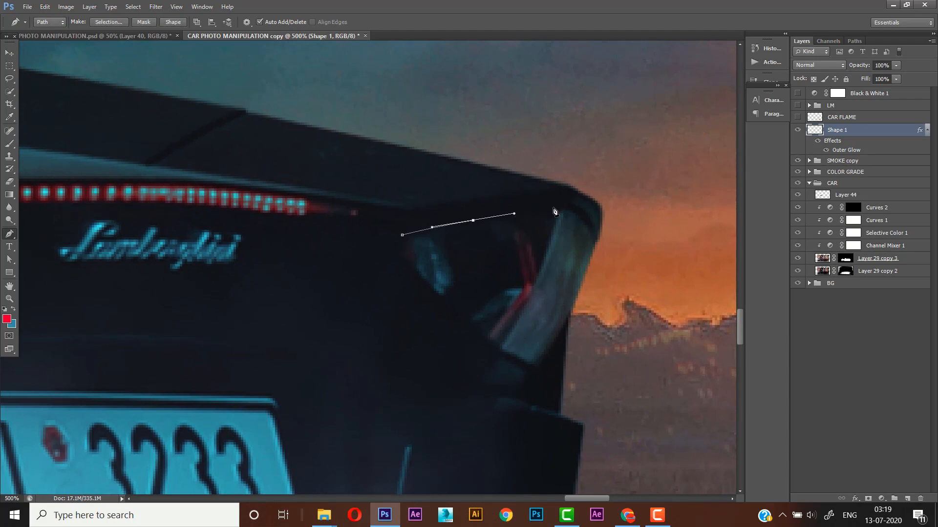
{"action": "left_click_drag", "start_coordinate": [553, 208], "coordinate": [584, 216]}
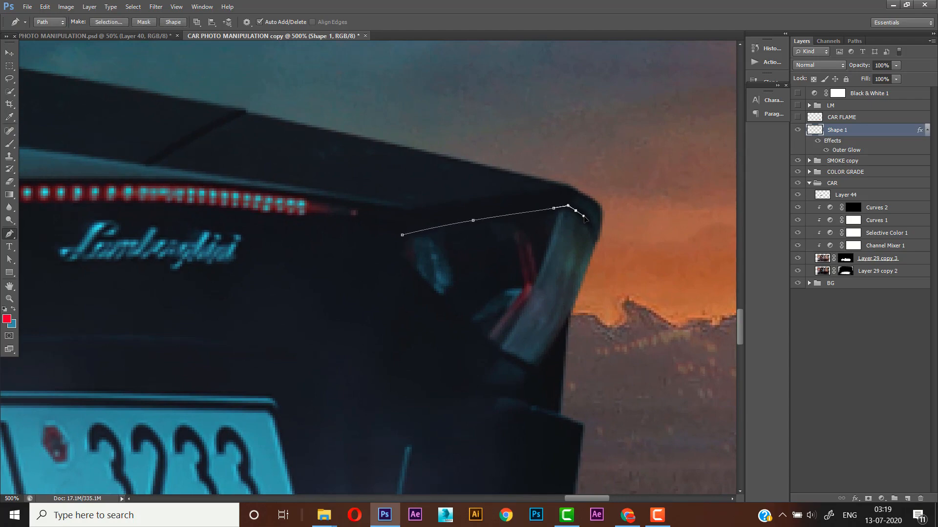
{"action": "left_click", "coordinate": [595, 240]}
{"action": "left_click_drag", "start_coordinate": [574, 301], "coordinate": [568, 314]}
{"action": "left_click", "coordinate": [539, 367]}
{"action": "left_click_drag", "start_coordinate": [504, 352], "coordinate": [493, 345]}
{"action": "left_click_drag", "start_coordinate": [412, 267], "coordinate": [399, 243]}
{"action": "left_click", "coordinate": [402, 236]}
- Convert the tail light path into a new selection with 0 px feather and create a new layer above Shape 1
{"action": "scroll", "coordinate": [410, 244], "scroll_direction": "down", "scroll_amount": 2}
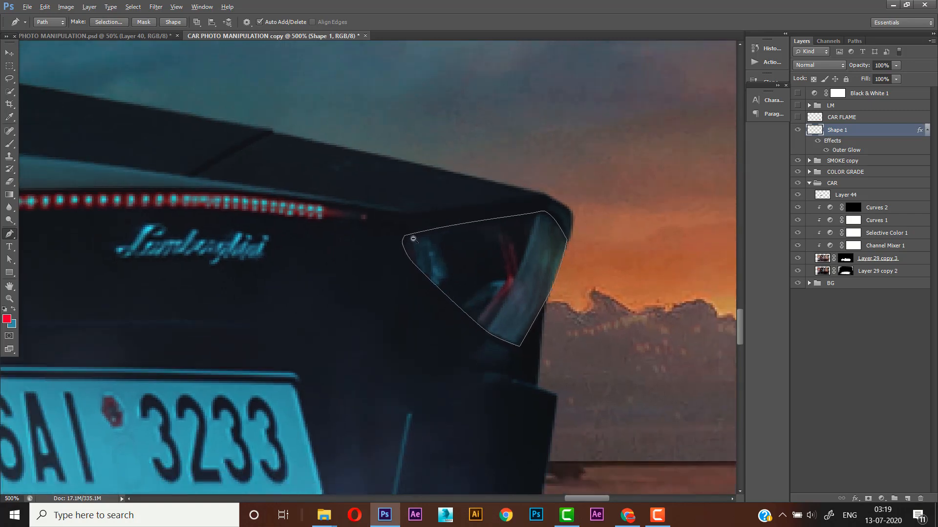
{"action": "left_click", "coordinate": [108, 24]}
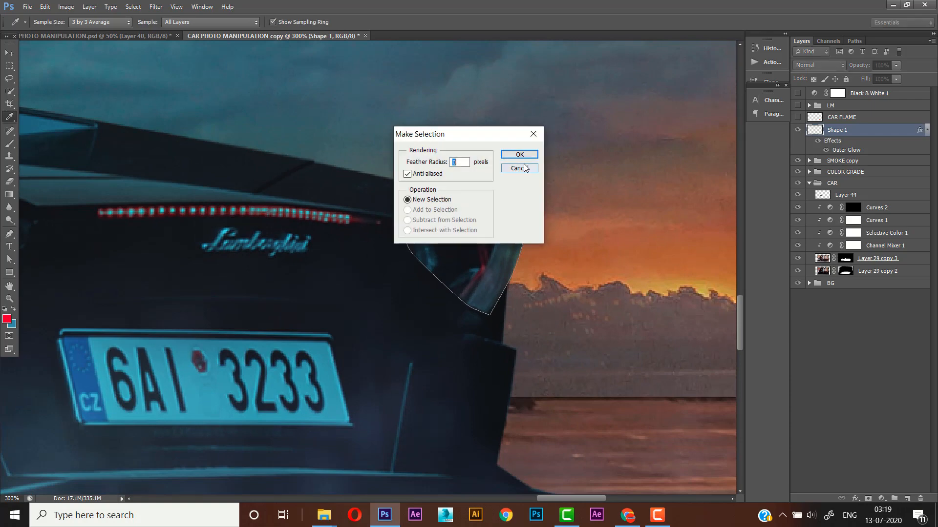
{"action": "left_click", "coordinate": [519, 153]}
{"action": "left_click_drag", "start_coordinate": [504, 308], "coordinate": [532, 305]}
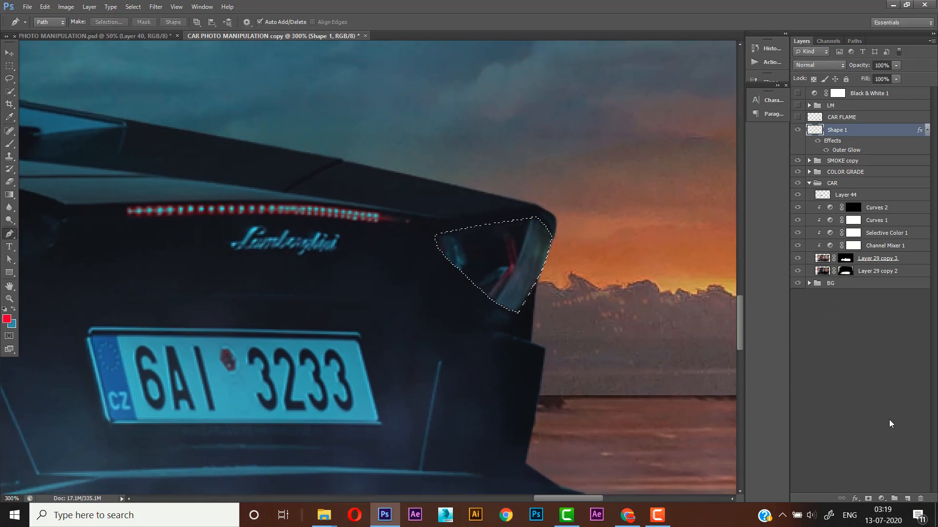
{"action": "left_click", "coordinate": [907, 499]}
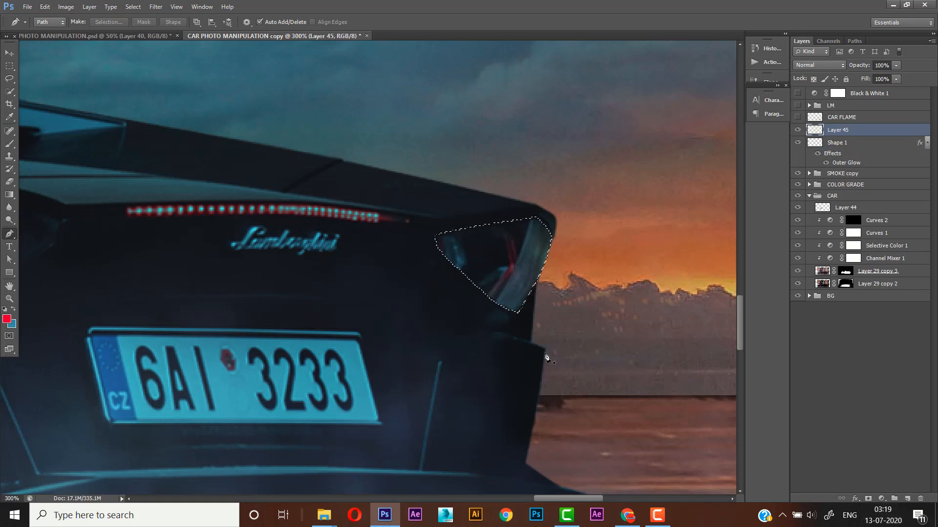
{"action": "key", "text": "ctrl+d"}
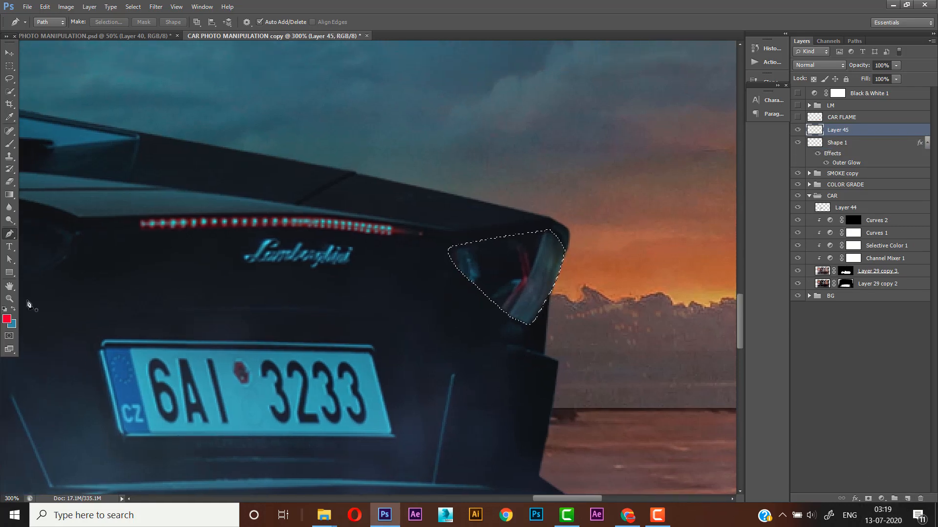
- Fill the tail light selection on Layer 45 with the red foreground colour f80559 and deselect
{"action": "left_click", "coordinate": [11, 322]}
{"action": "left_click_drag", "start_coordinate": [625, 271], "coordinate": [553, 254]}
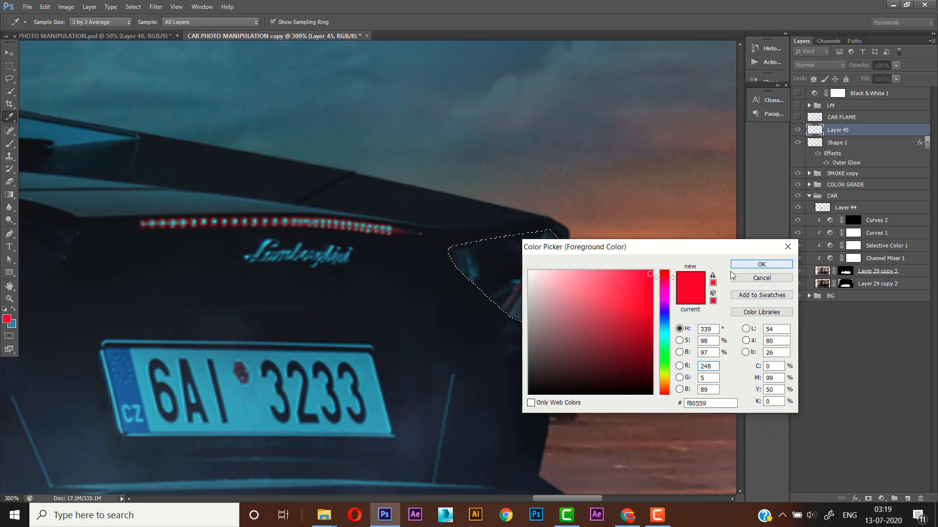
{"action": "left_click", "coordinate": [738, 266]}
{"action": "key", "text": "p"}
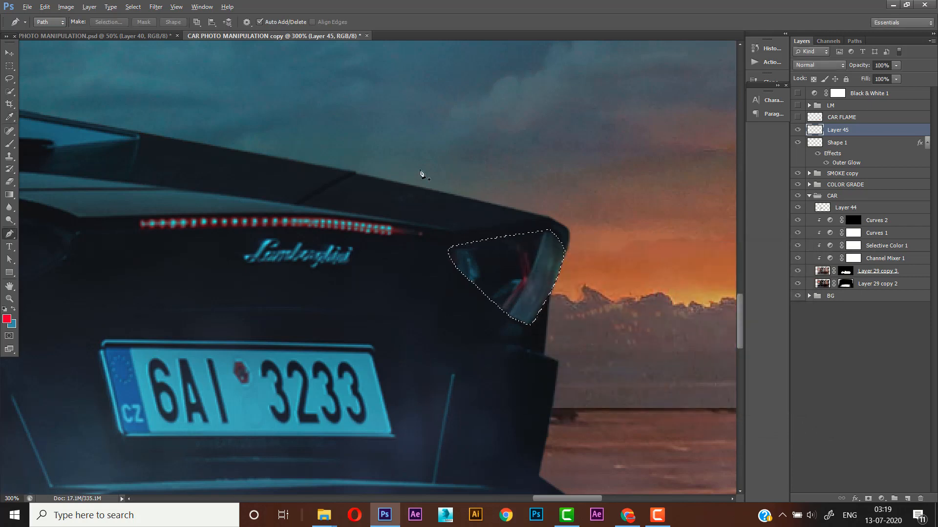
{"action": "key", "text": "alt+BackSpace"}
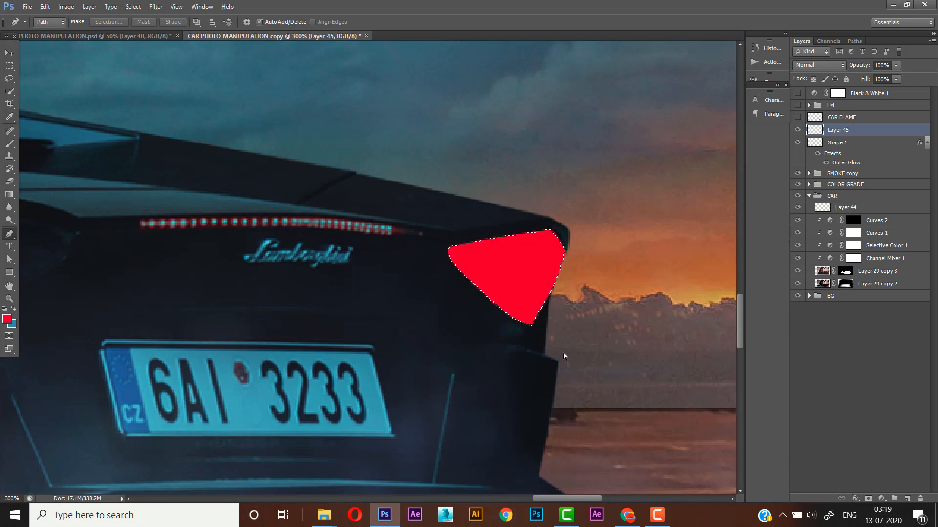
{"action": "key", "text": "ctrl+d"}
- Add a Gradient Overlay to Layer 45 and set the gradient's starting stop to dark red 571010
{"action": "left_click", "coordinate": [856, 498]}
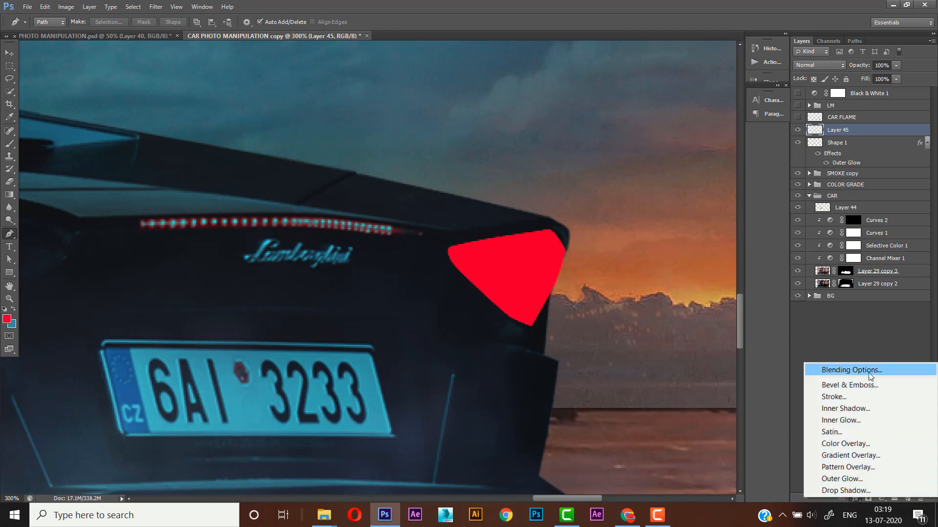
{"action": "left_click", "coordinate": [857, 456]}
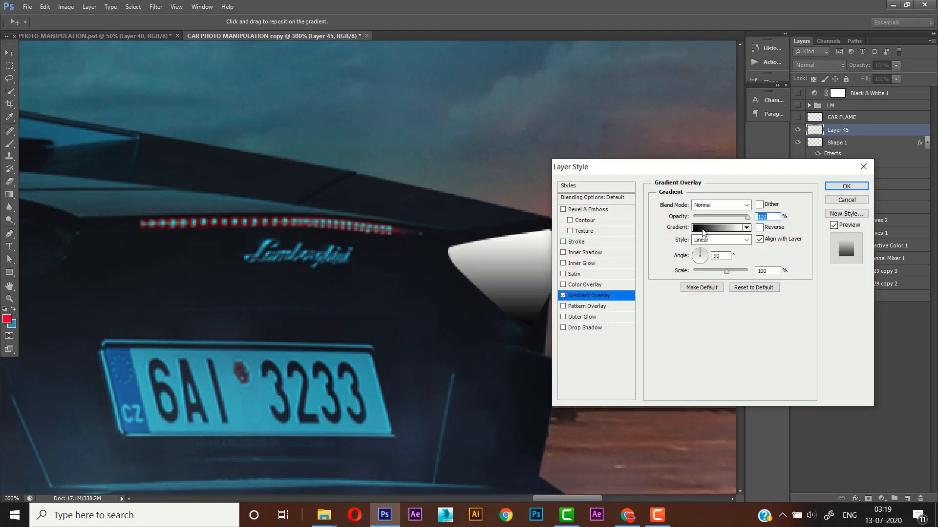
{"action": "left_click", "coordinate": [700, 230]}
{"action": "left_click", "coordinate": [540, 295]}
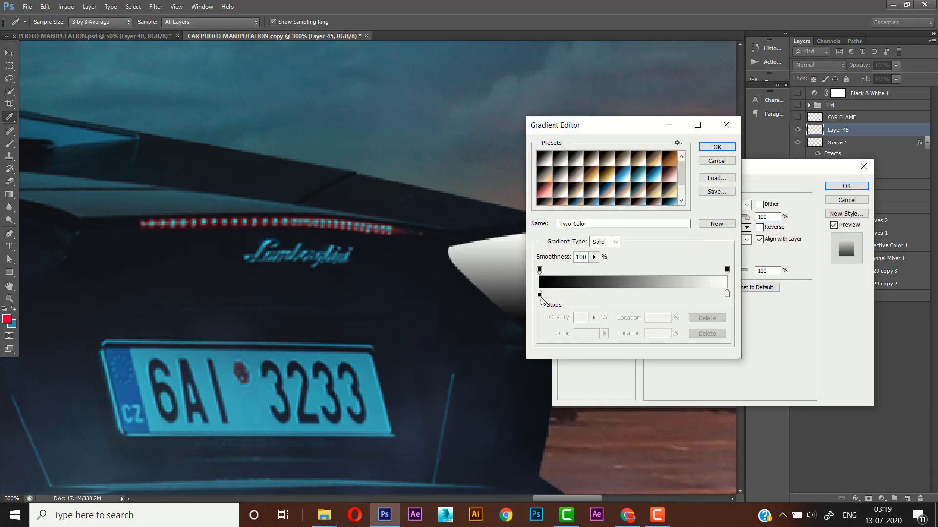
{"action": "left_click", "coordinate": [583, 334]}
{"action": "left_click_drag", "start_coordinate": [633, 330], "coordinate": [629, 352]}
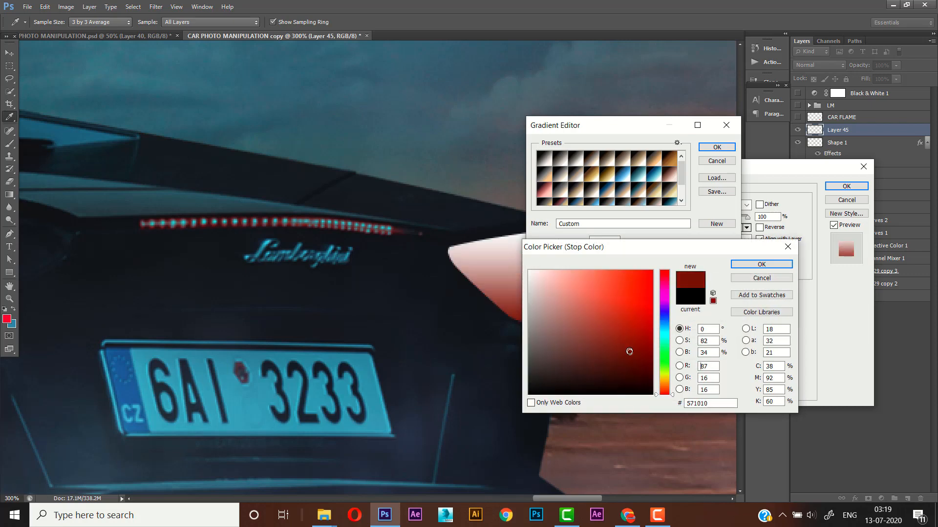
{"action": "left_click", "coordinate": [740, 265]}
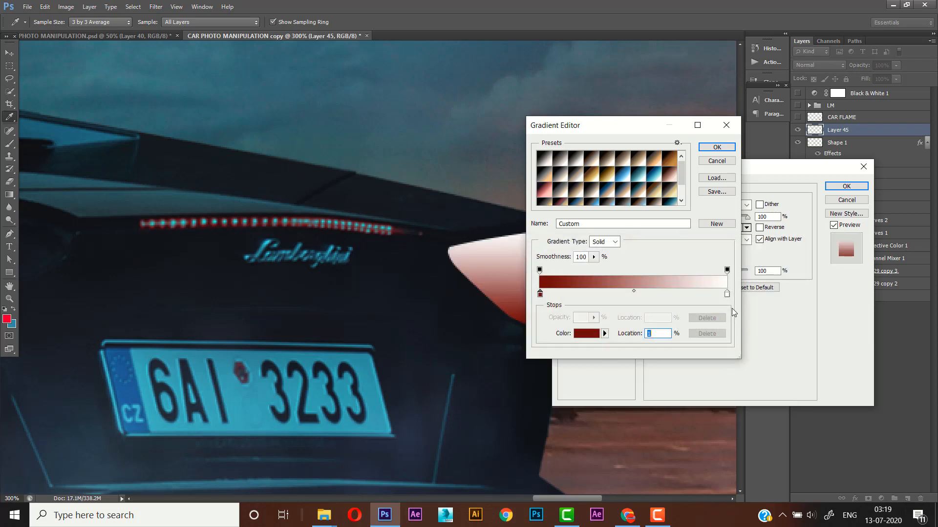
- Set the gradient's end stop to bright red ff2929 and accept the edited gradient
{"action": "left_click", "coordinate": [727, 295]}
{"action": "left_click", "coordinate": [593, 340]}
{"action": "left_click", "coordinate": [632, 270]}
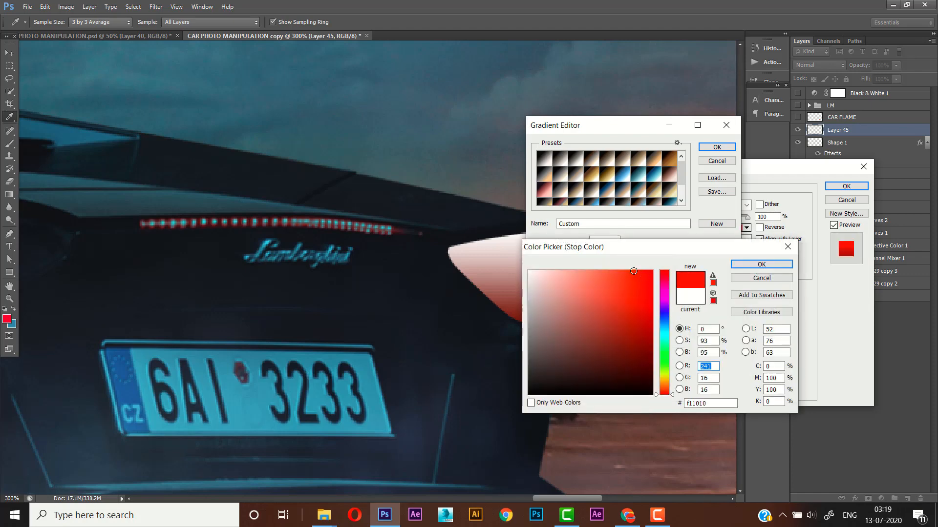
{"action": "left_click", "coordinate": [760, 265]}
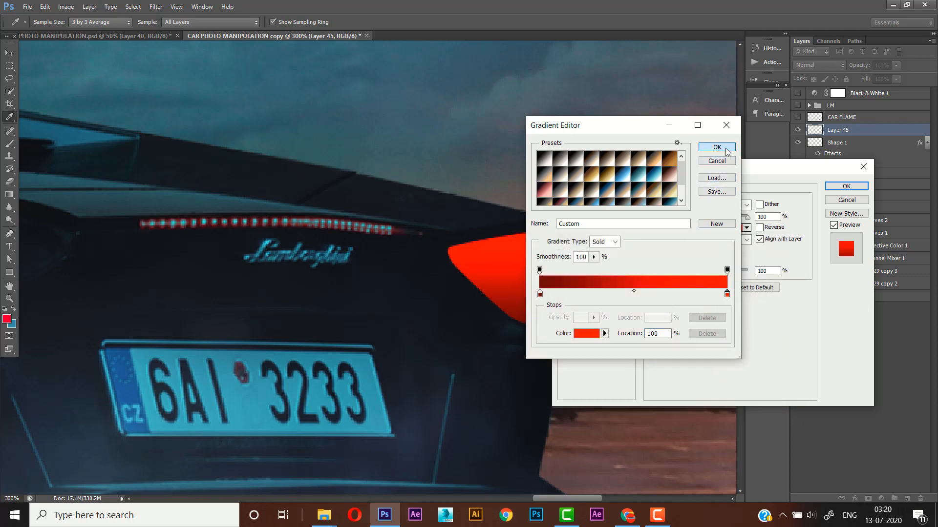
{"action": "left_click", "coordinate": [717, 148]}
- Angle the gradient overlay diagonally downward, lower its opacity slightly and apply it to Layer 45
{"action": "left_click", "coordinate": [708, 264]}
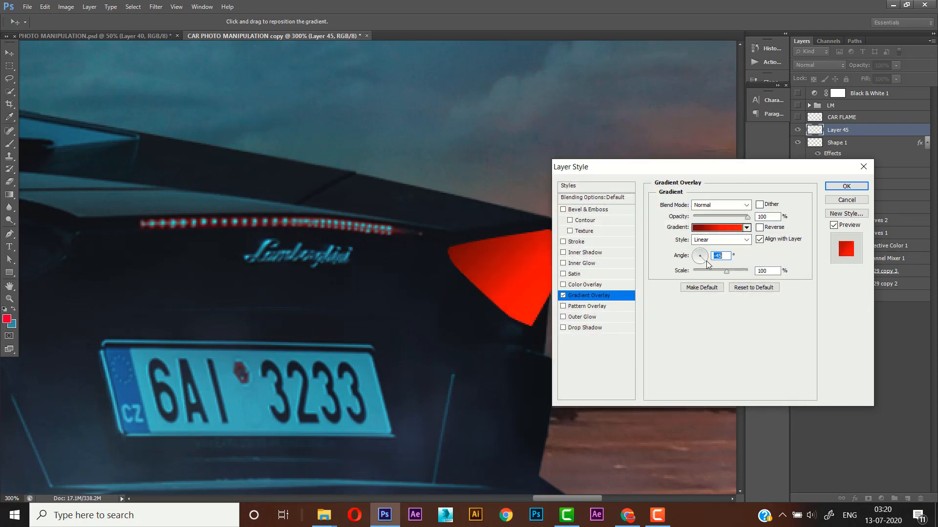
{"action": "left_click", "coordinate": [707, 261]}
{"action": "left_click_drag", "start_coordinate": [747, 216], "coordinate": [743, 217]}
{"action": "left_click", "coordinate": [836, 187]}
- Rasterize the layer style of Layer 45 and set the layer's blend mode to Soft Light
{"action": "right_click", "coordinate": [839, 133]}
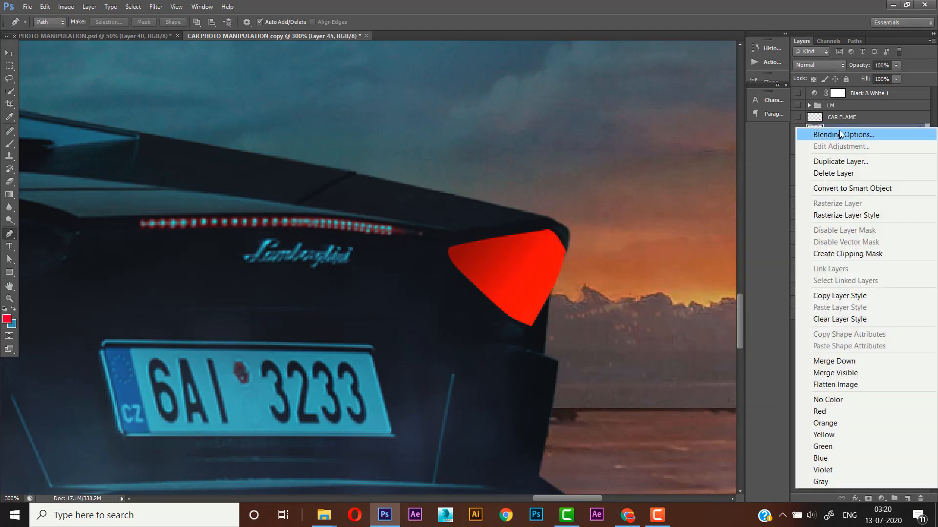
{"action": "left_click", "coordinate": [857, 218]}
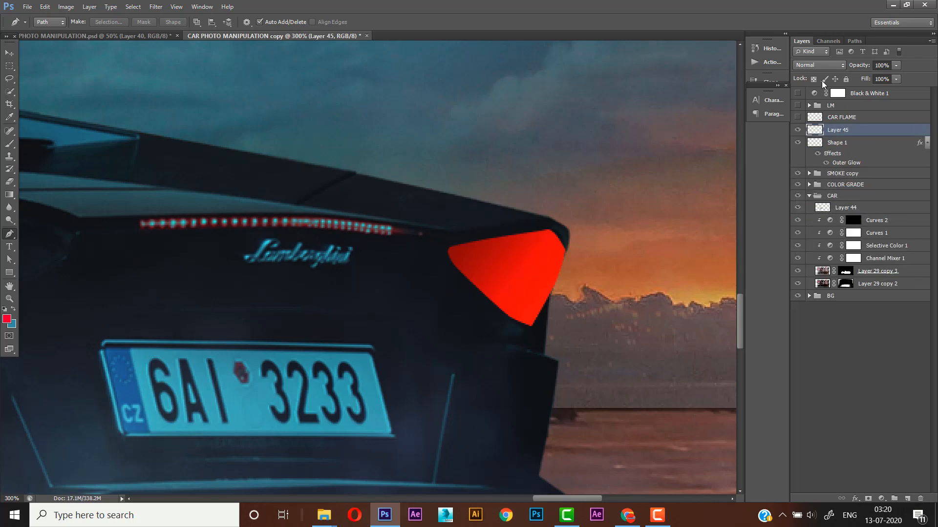
{"action": "left_click", "coordinate": [821, 65]}
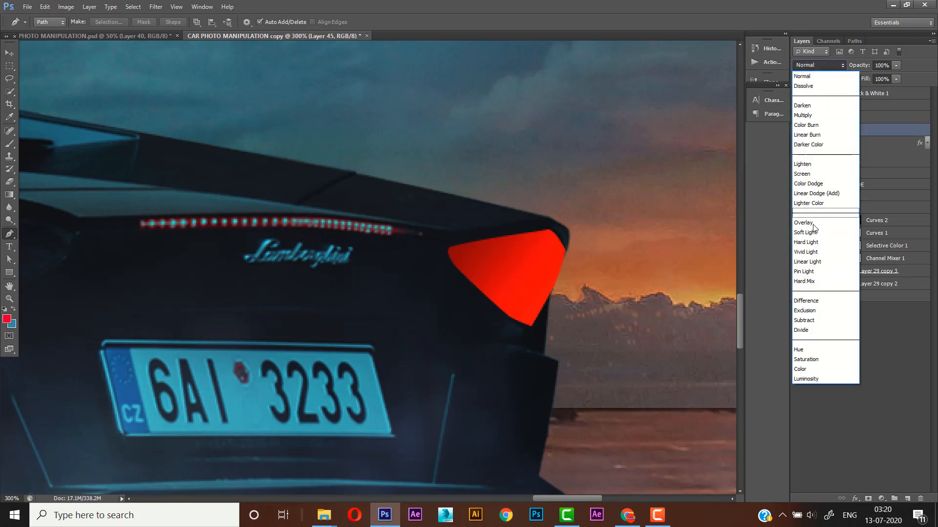
{"action": "left_click", "coordinate": [812, 236]}
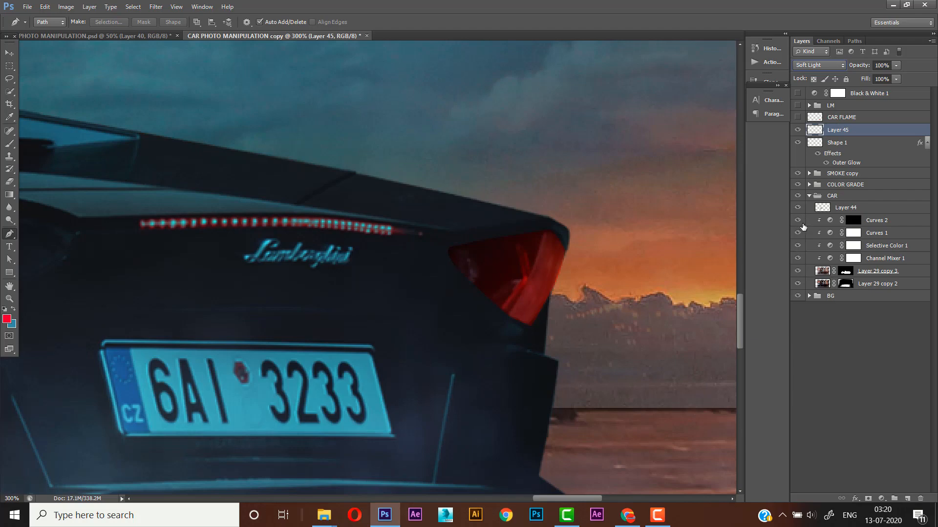
- Duplicate Layer 45 and lower the copy's opacity to 83%
{"action": "key", "text": "ctrl+j"}
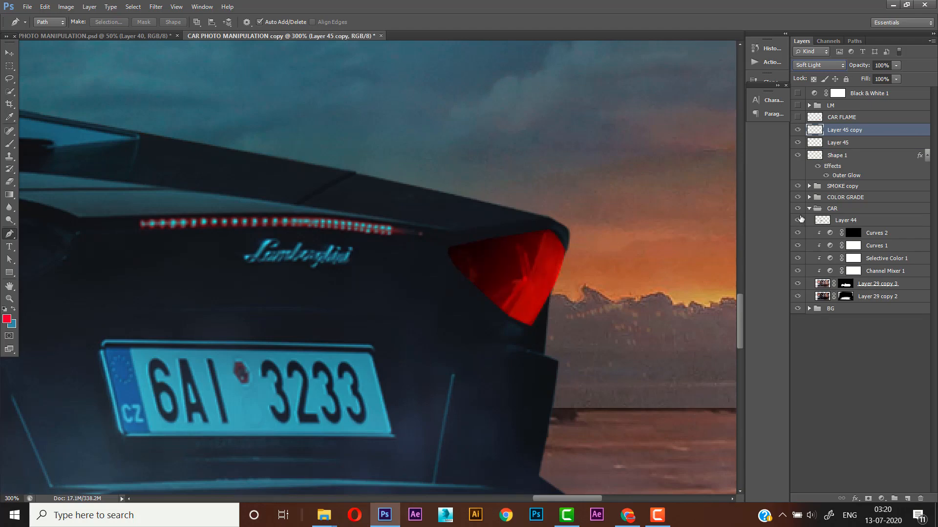
{"action": "left_click", "coordinate": [896, 79]}
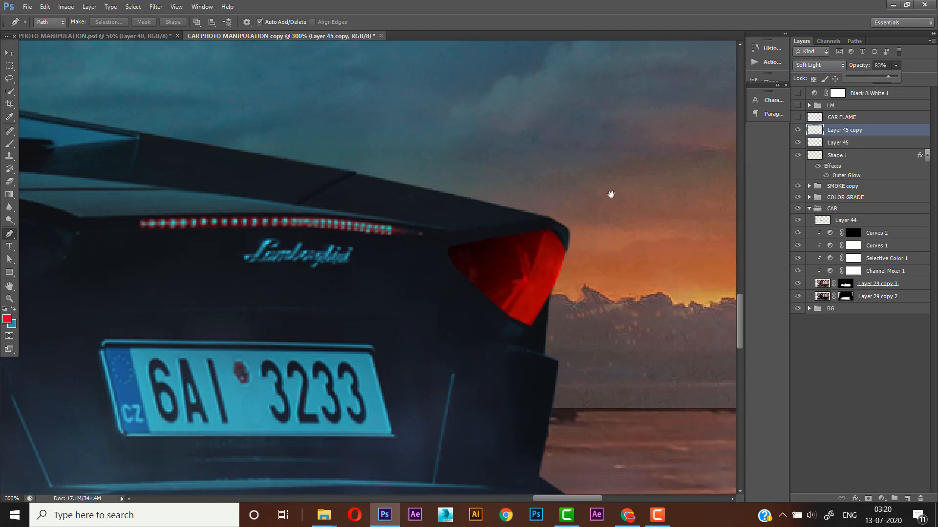
{"action": "scroll", "coordinate": [567, 223], "scroll_direction": "down", "scroll_amount": 2}
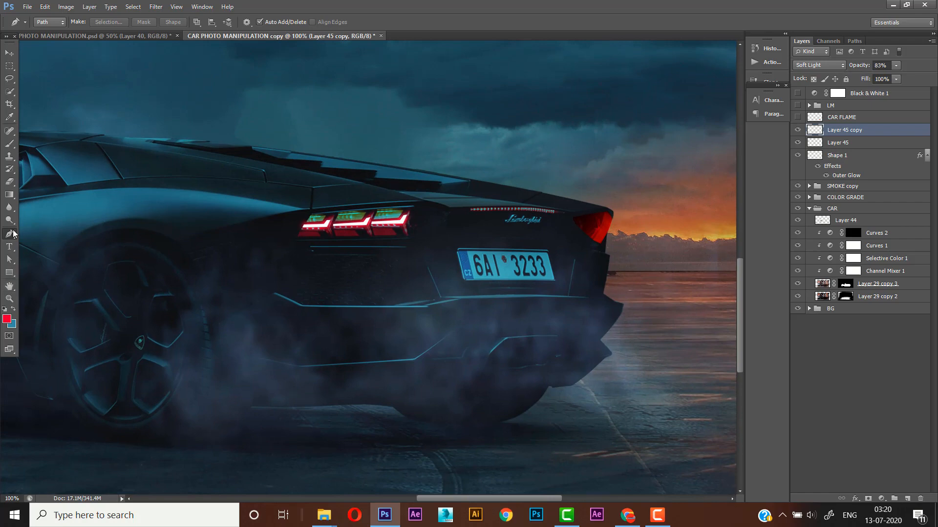
- Add a new layer above Layer 45 copy and paint one soft red spot on it with a 250 px brush
{"action": "left_click", "coordinate": [9, 298]}
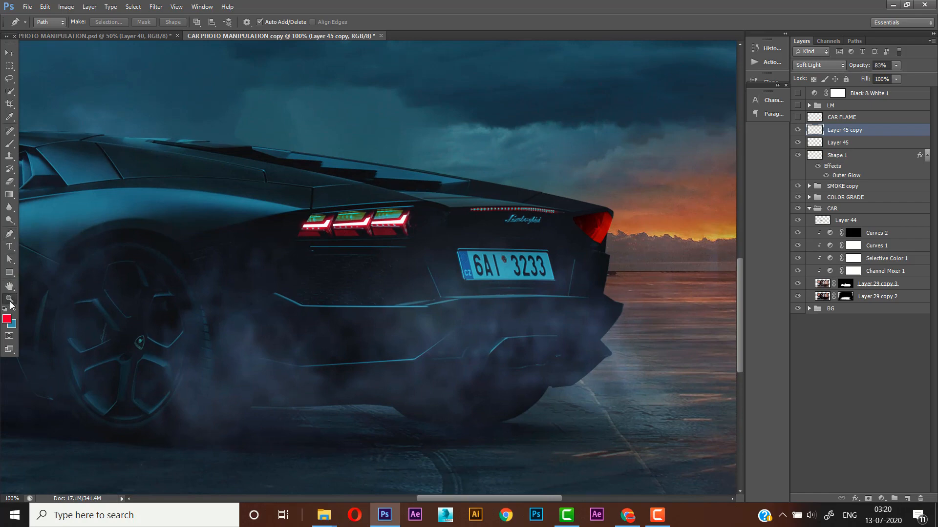
{"action": "right_click", "coordinate": [347, 224]}
{"action": "left_click", "coordinate": [371, 231]}
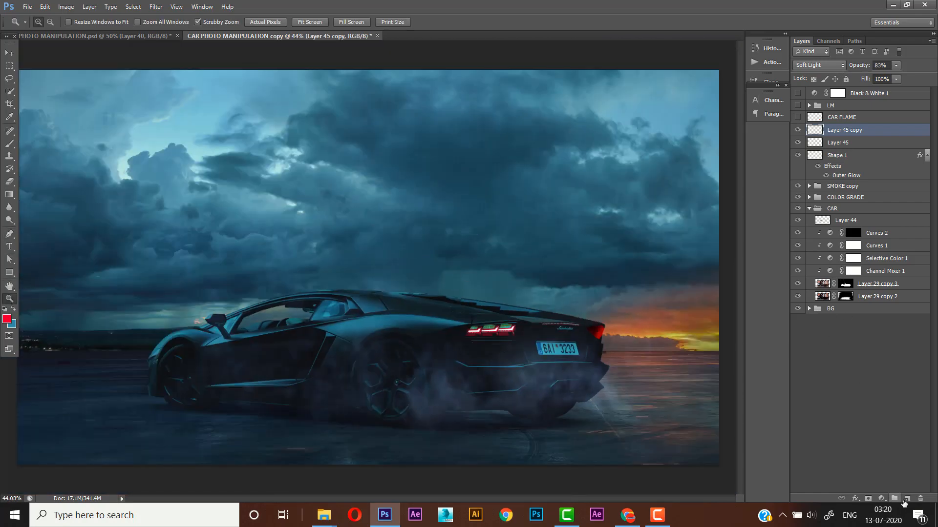
{"action": "left_click", "coordinate": [907, 498]}
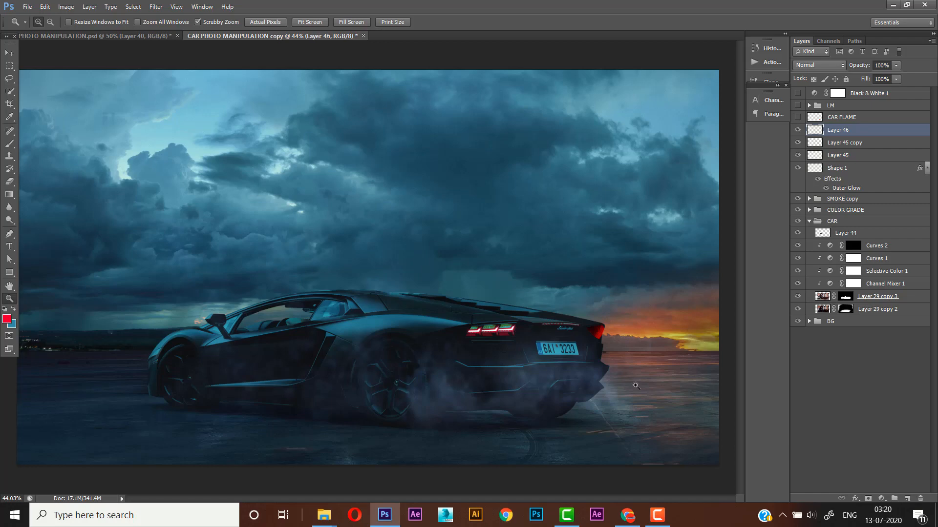
{"action": "left_click", "coordinate": [9, 144]}
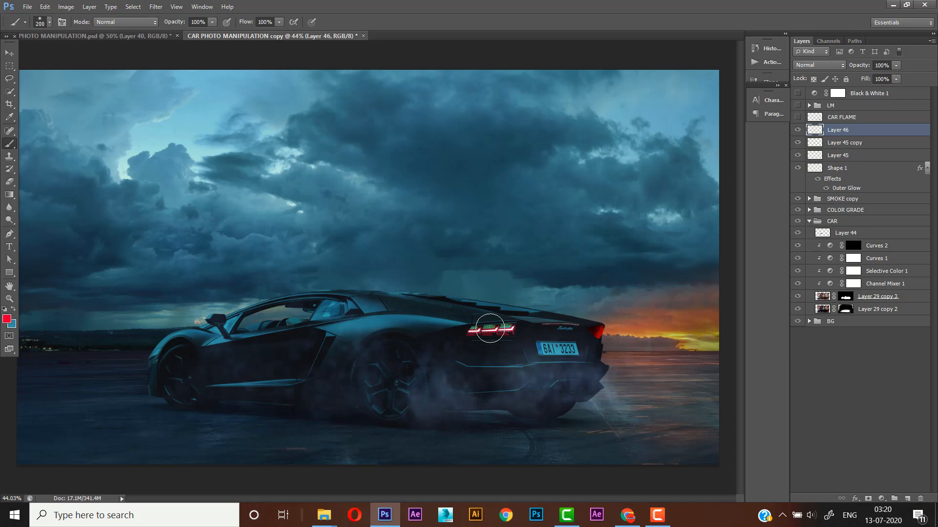
{"action": "key", "text": "bracketright"}
{"action": "left_click", "coordinate": [489, 271]}
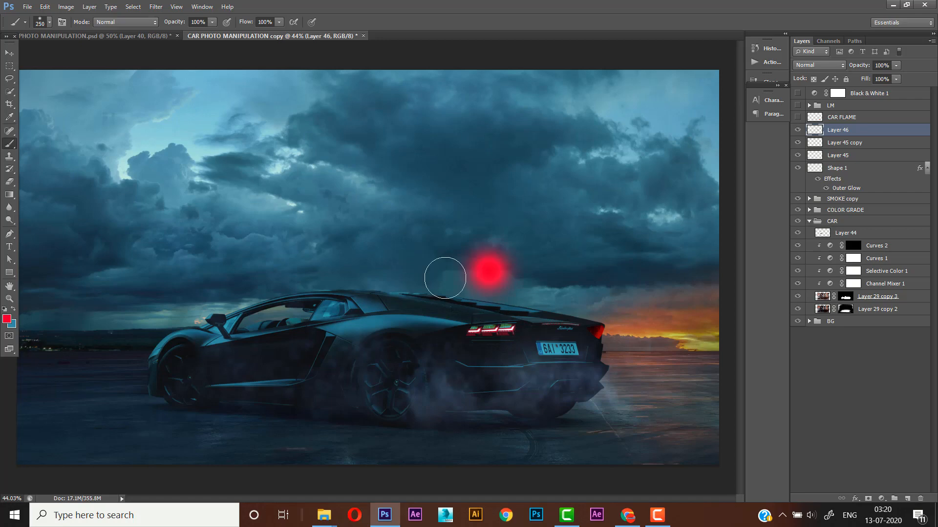
- Stretch and flatten the red spot over the car's three-segment tail light and set its layer to Color Dodge
{"action": "key", "text": "ctrl+t"}
{"action": "mouse_move", "coordinate": [509, 289]}
{"action": "left_mouse_down"}
{"action": "mouse_move", "coordinate": [511, 348]}
{"action": "mouse_move", "coordinate": [596, 331]}
{"action": "left_mouse_up"}
{"action": "mouse_move", "coordinate": [491, 377]}
{"action": "left_mouse_down"}
{"action": "mouse_move", "coordinate": [491, 360]}
{"action": "mouse_move", "coordinate": [517, 345]}
{"action": "mouse_move", "coordinate": [509, 346]}
{"action": "left_mouse_up"}
{"action": "key", "text": "b"}
{"action": "key", "text": "Return"}
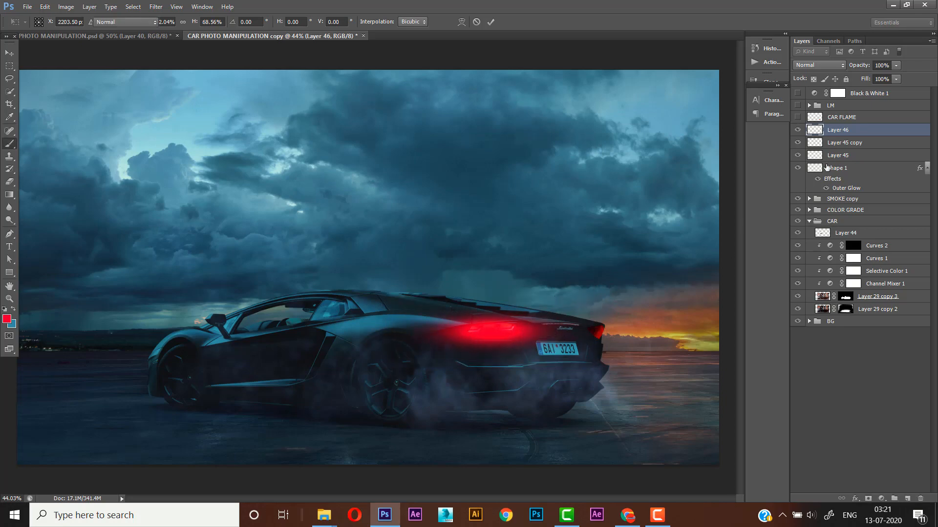
{"action": "left_click", "coordinate": [836, 65]}
{"action": "left_click", "coordinate": [825, 184]}
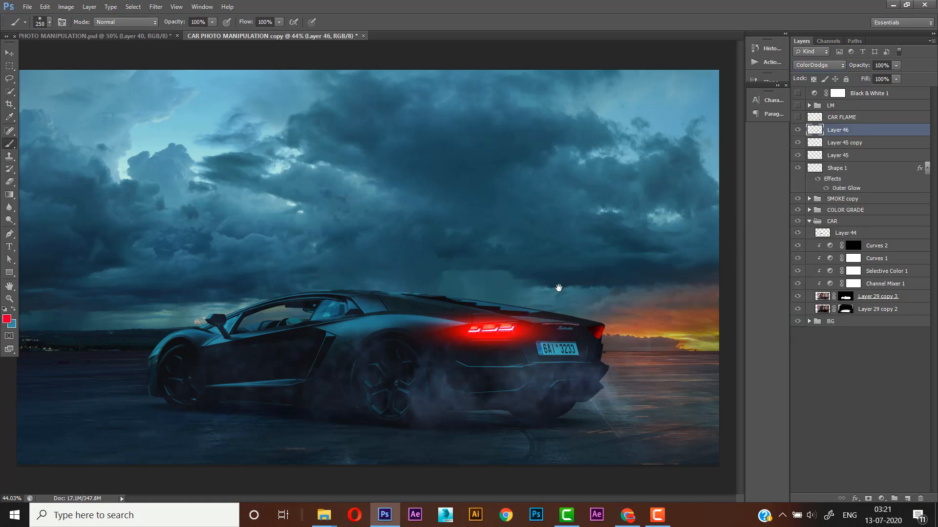
- Duplicate the red glow layer, move the copy onto the car's far tail light and shrink it to fit
{"action": "left_click", "coordinate": [9, 52]}
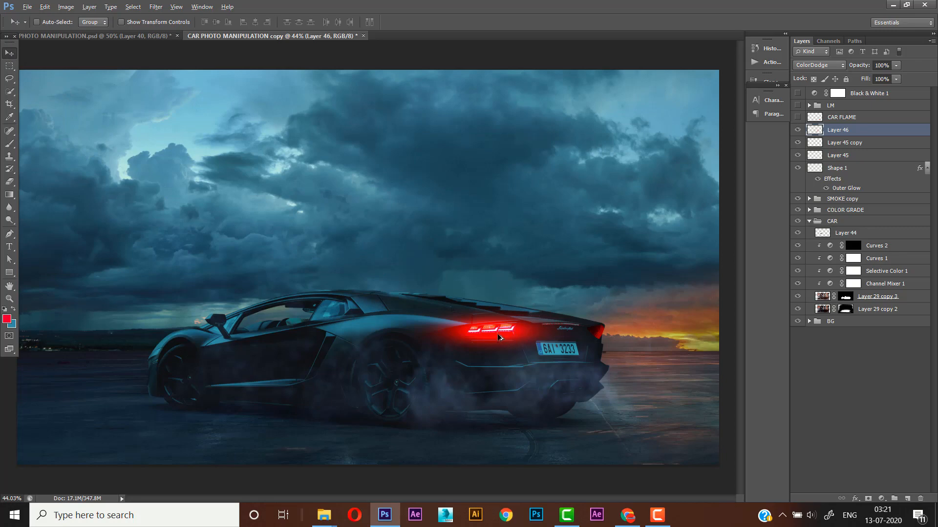
{"action": "key", "text": "ctrl+j"}
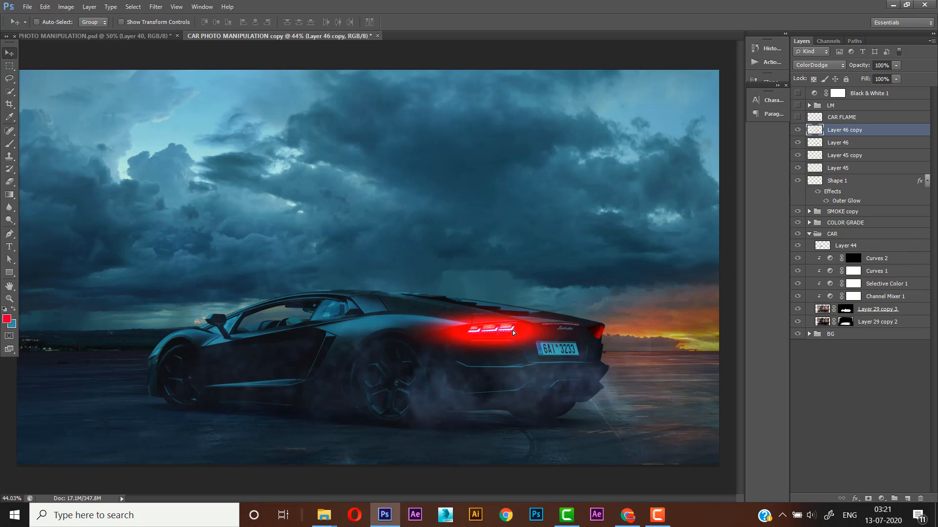
{"action": "left_click_drag", "start_coordinate": [512, 332], "coordinate": [619, 344]}
{"action": "key", "text": "ctrl+t"}
{"action": "left_click_drag", "start_coordinate": [700, 364], "coordinate": [608, 337]}
{"action": "key", "text": "Return"}
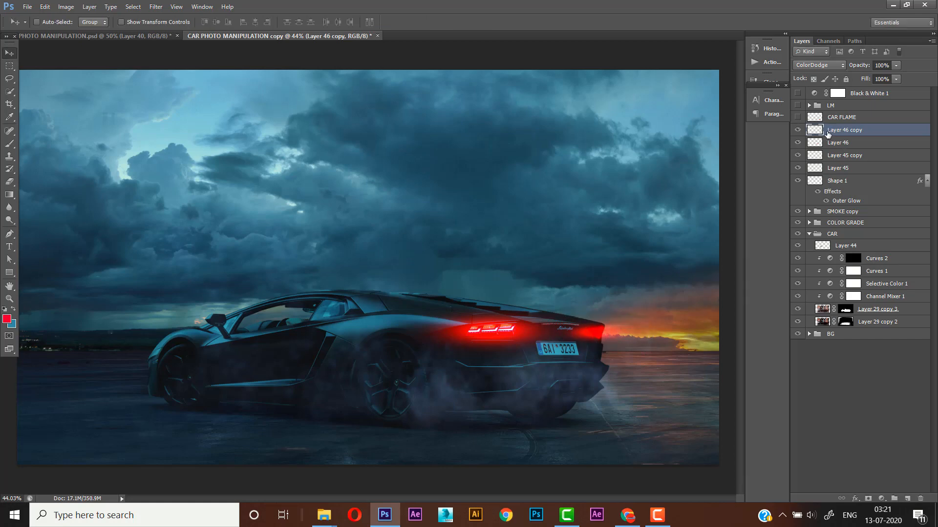
- Lower the opacity of Layer 46 copy to 52% and fine-tune the glow's size and position on the far tail light
{"action": "left_click", "coordinate": [799, 130]}
{"action": "left_click", "coordinate": [798, 130]}
{"action": "left_click", "coordinate": [896, 78]}
{"action": "left_click", "coordinate": [879, 78]}
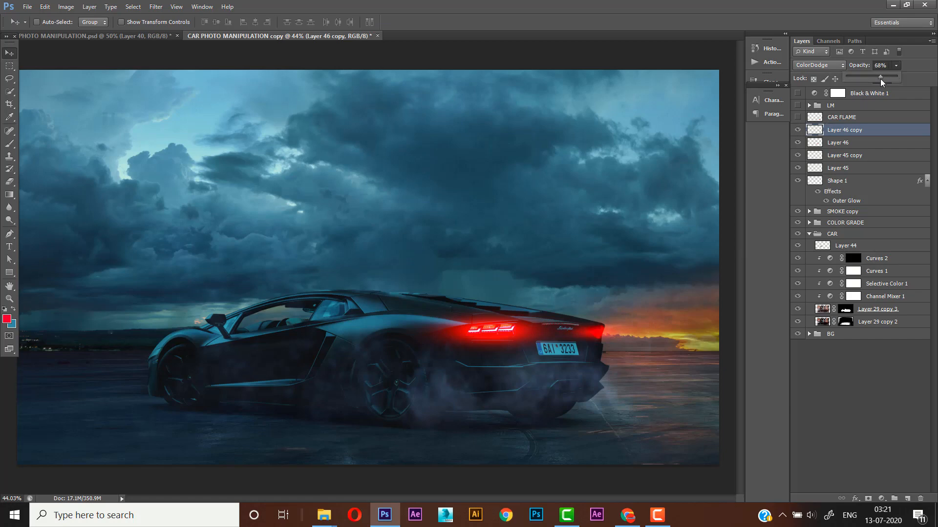
{"action": "left_click_drag", "start_coordinate": [873, 79], "coordinate": [873, 80]}
{"action": "left_click", "coordinate": [605, 330]}
{"action": "key", "text": "ctrl+t"}
{"action": "mouse_move", "coordinate": [595, 342]}
{"action": "left_mouse_down"}
{"action": "mouse_move", "coordinate": [591, 365]}
{"action": "mouse_move", "coordinate": [614, 342]}
{"action": "mouse_move", "coordinate": [606, 346]}
{"action": "left_mouse_up"}
{"action": "key", "text": "Return"}
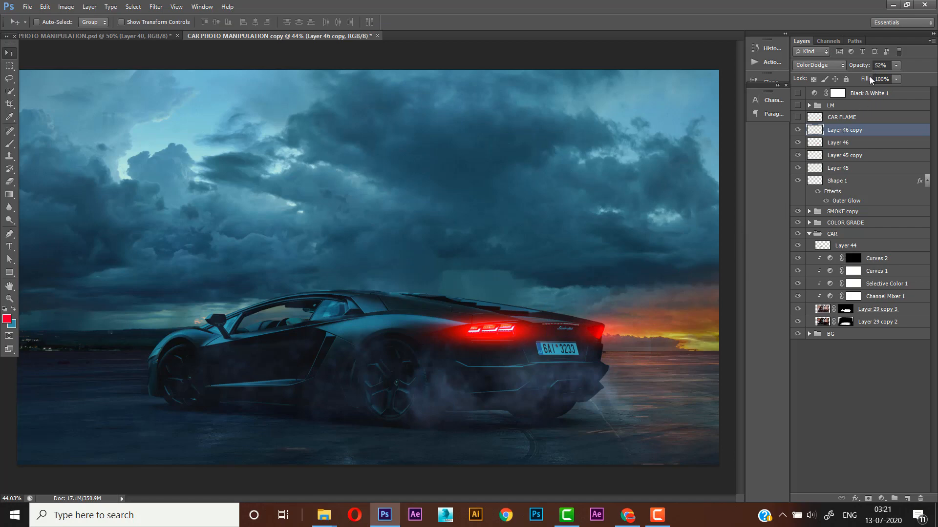
- Set Layer 46 copy to Screen blend mode with 50% opacity
{"action": "left_click", "coordinate": [837, 67]}
{"action": "left_click", "coordinate": [816, 175]}
{"action": "left_click", "coordinate": [9, 299]}
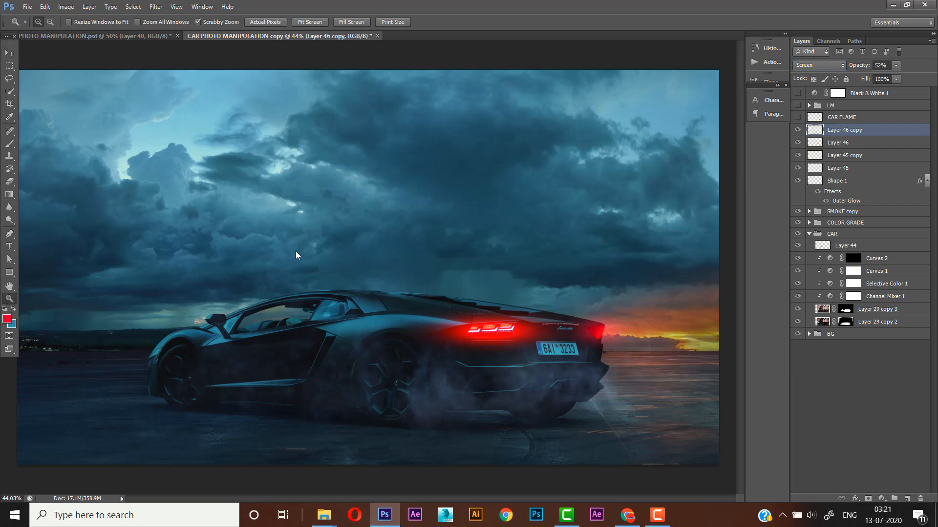
{"action": "right_click", "coordinate": [324, 264]}
{"action": "left_click", "coordinate": [344, 271]}
{"action": "key", "text": "v"}
{"action": "key", "text": "5"}
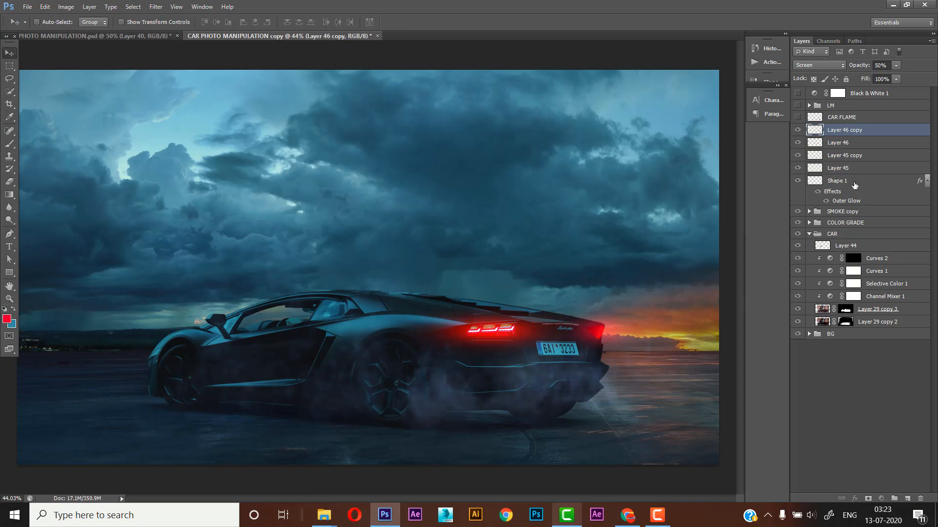
- Group the layers from Shape 1 through Layer 46 copy and name the group CAR TAIL LIGHTS
{"action": "left_click", "coordinate": [854, 185]}
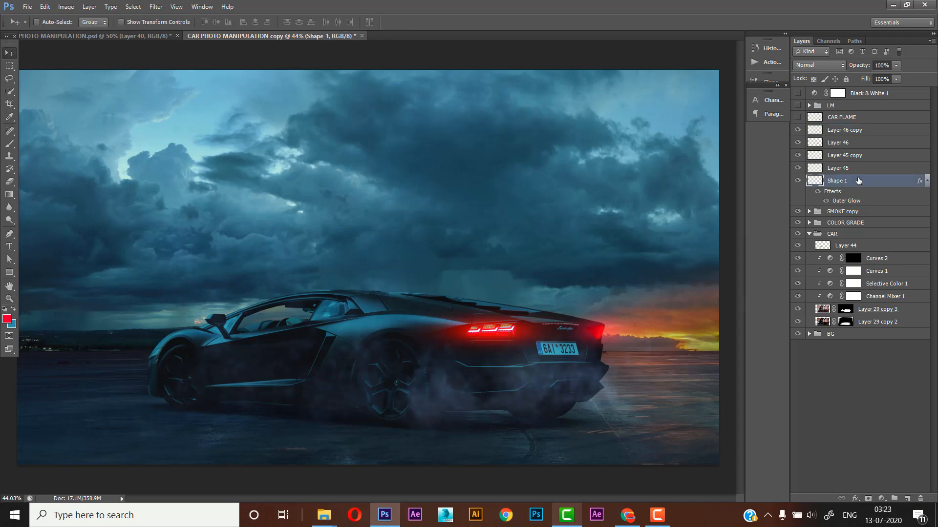
{"action": "left_click", "coordinate": [852, 136], "text": "shift"}
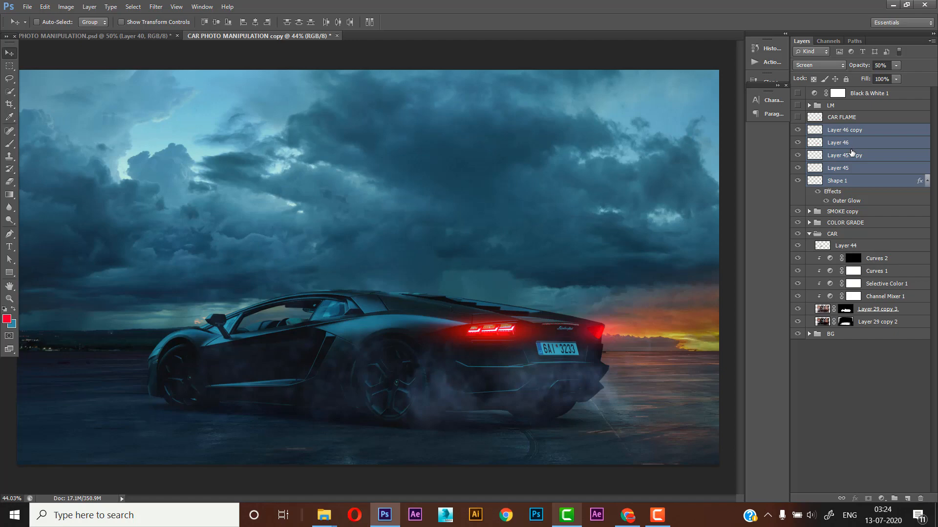
{"action": "key", "text": "ctrl+g"}
{"action": "double_click", "coordinate": [837, 130]}
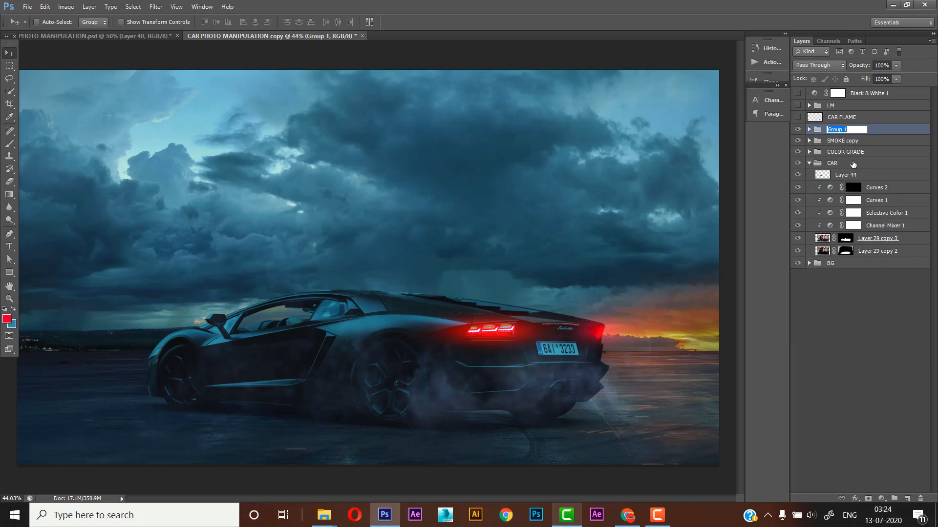
{"action": "type", "text": "CAR TAIL LIGHTS"}
{"action": "key", "text": "Return"}
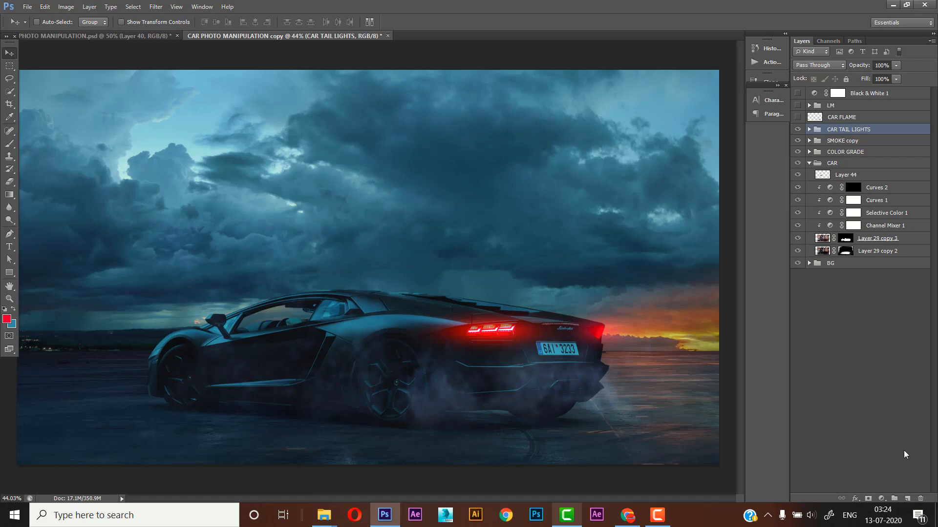
- Add a Color Balance adjustment layer above the CAR TAIL LIGHTS group and shift its highlights toward blue by 3
{"action": "left_click", "coordinate": [880, 499]}
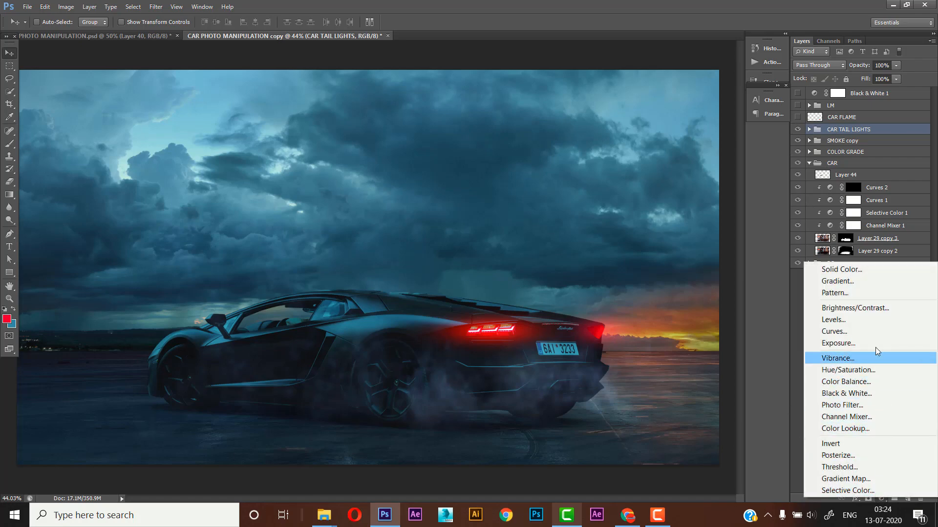
{"action": "left_click", "coordinate": [855, 386]}
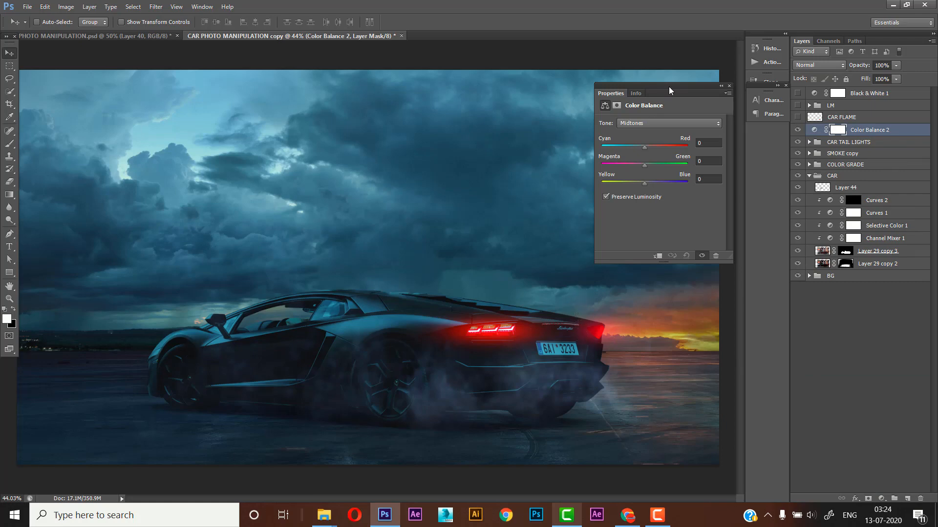
{"action": "left_click_drag", "start_coordinate": [663, 90], "coordinate": [646, 89]}
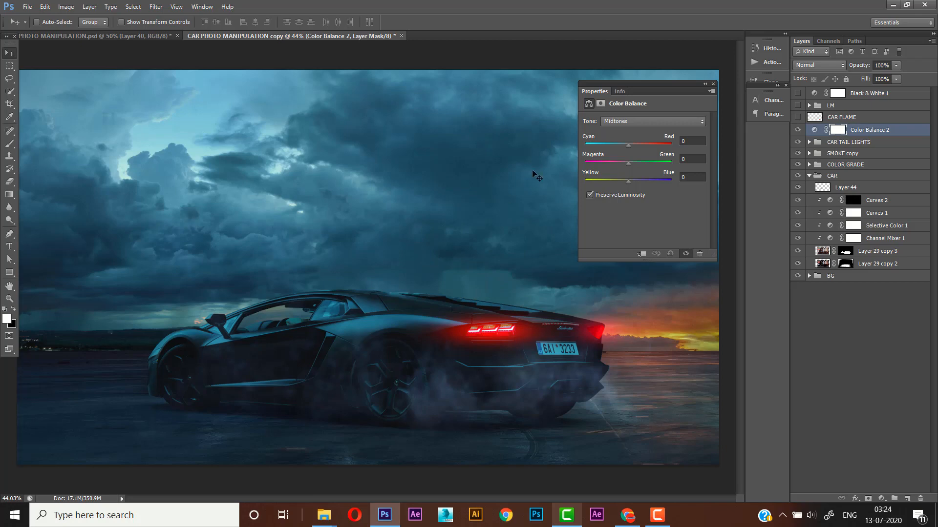
{"action": "left_click", "coordinate": [636, 122]}
{"action": "left_click", "coordinate": [626, 151]}
{"action": "left_click_drag", "start_coordinate": [632, 146], "coordinate": [635, 146]}
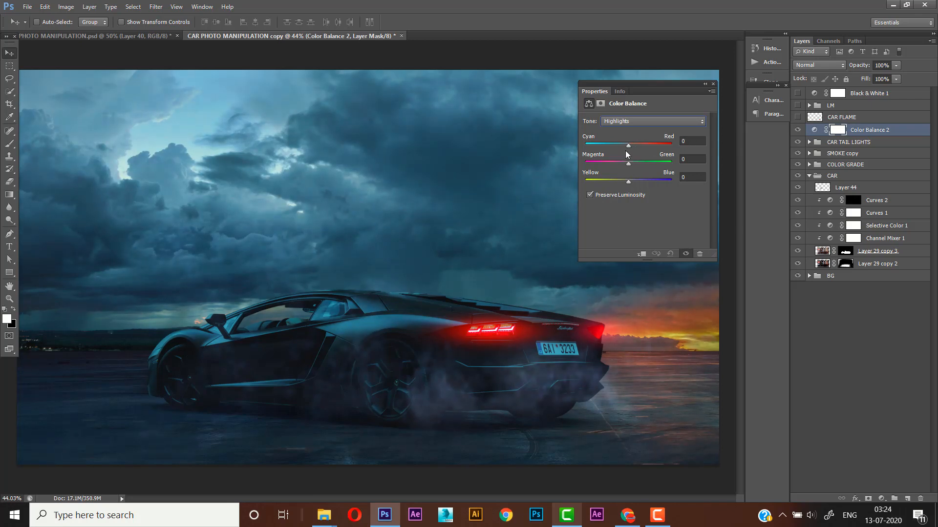
{"action": "left_click_drag", "start_coordinate": [631, 152], "coordinate": [632, 153]}
{"action": "left_click", "coordinate": [683, 178]}
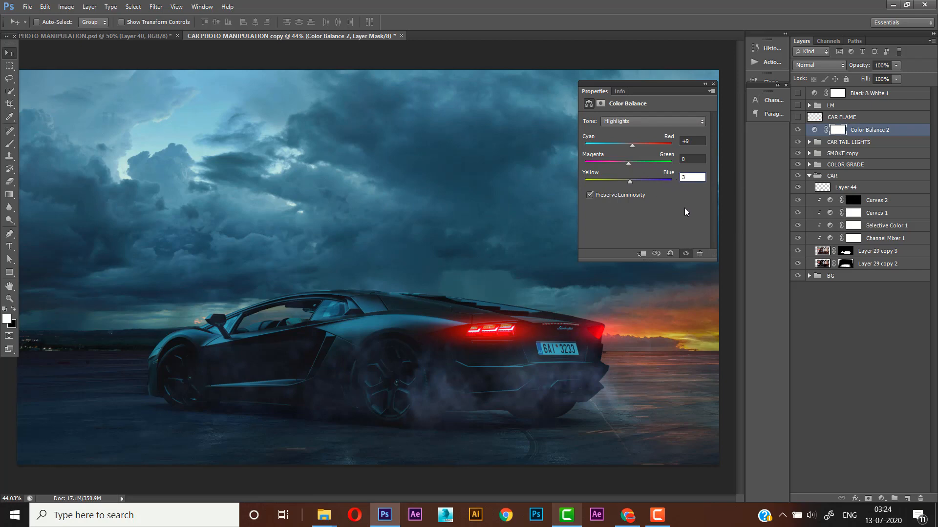
- Set the Color Balance shadows to +7 blue and the midtones to -6 on the Cyan-Red scale
{"action": "left_click", "coordinate": [672, 123]}
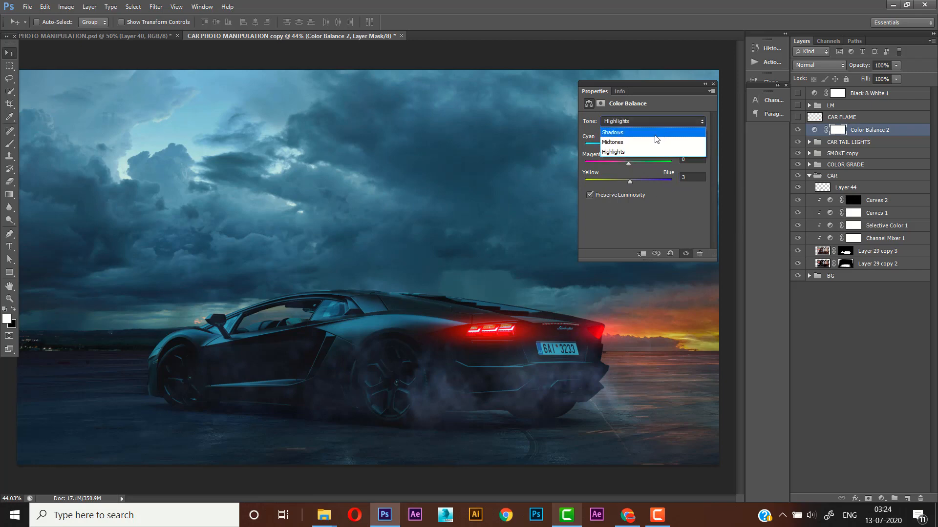
{"action": "left_click", "coordinate": [654, 133]}
{"action": "left_click_drag", "start_coordinate": [628, 181], "coordinate": [631, 182]}
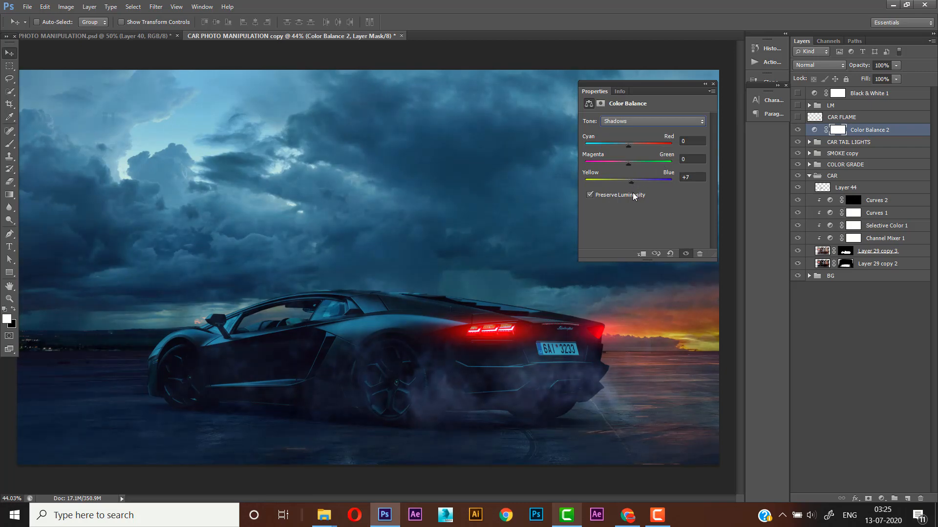
{"action": "left_click", "coordinate": [655, 122]}
{"action": "left_click", "coordinate": [649, 143]}
{"action": "left_click_drag", "start_coordinate": [627, 145], "coordinate": [626, 146]}
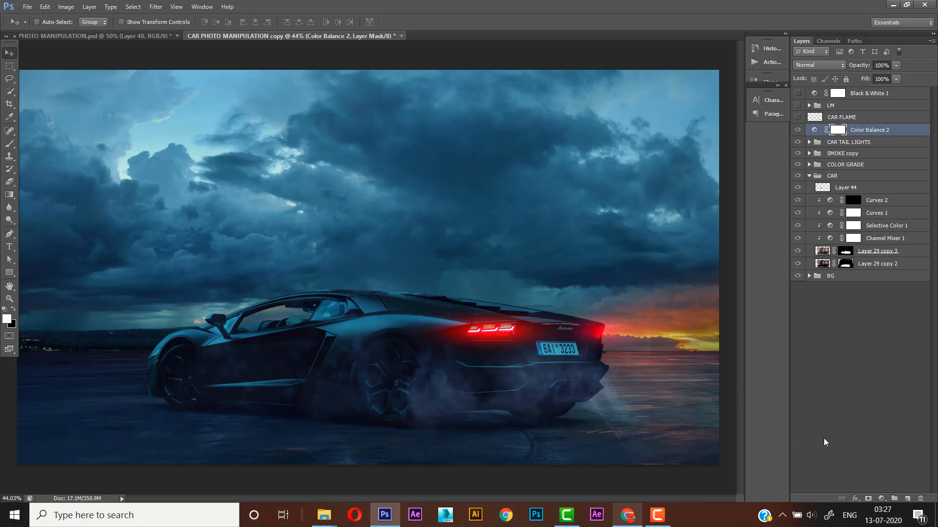
{"action": "left_click", "coordinate": [882, 501]}
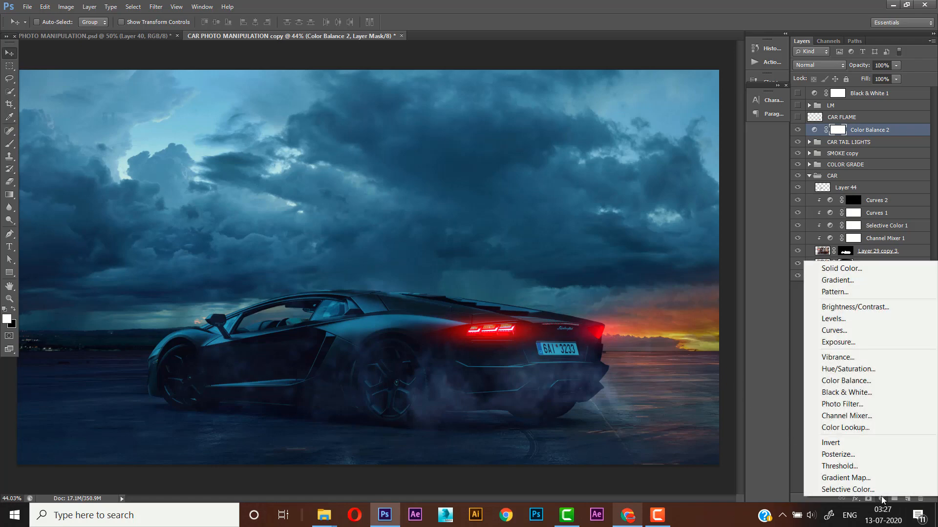
{"action": "left_click", "coordinate": [856, 342]}
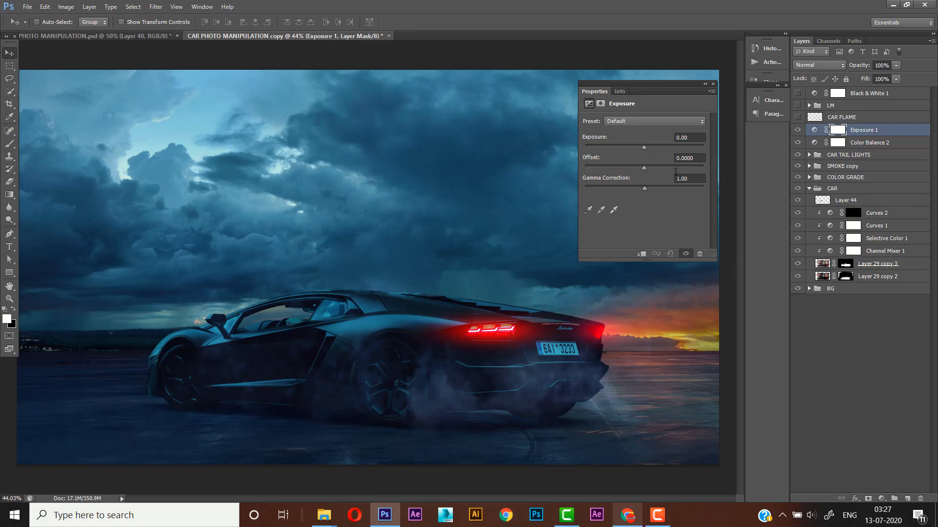
{"action": "key", "text": "ctrl+z"}
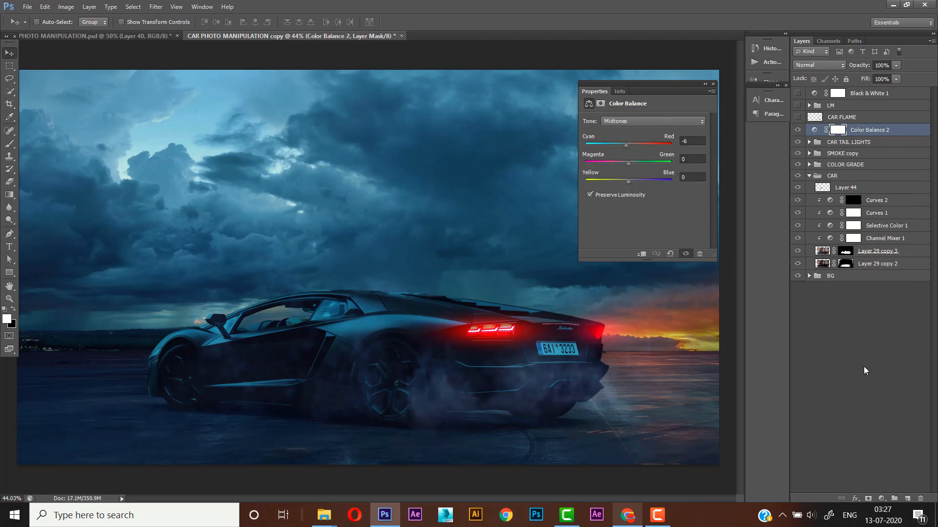
- Add a Curves adjustment layer above Color Balance 2, lift the black point slightly and add three anchor points along the RGB curve
{"action": "left_click", "coordinate": [885, 498]}
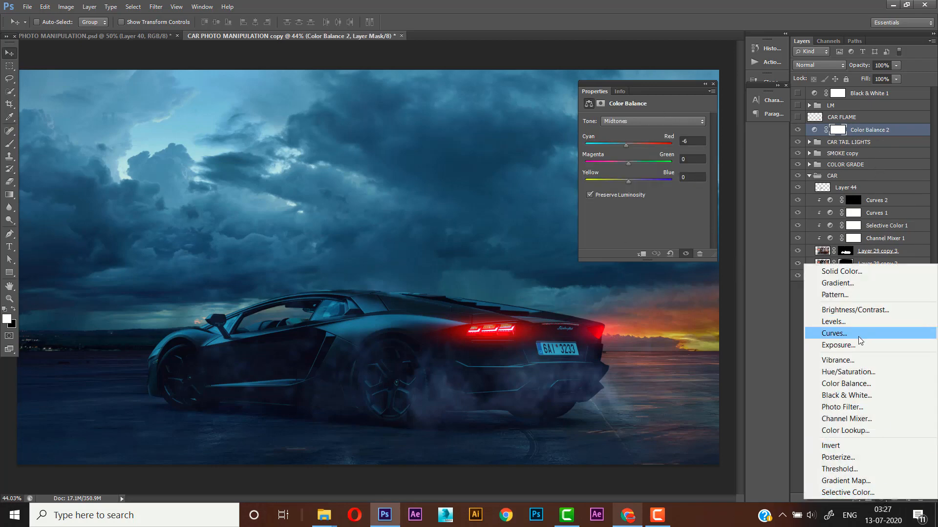
{"action": "left_click", "coordinate": [860, 333]}
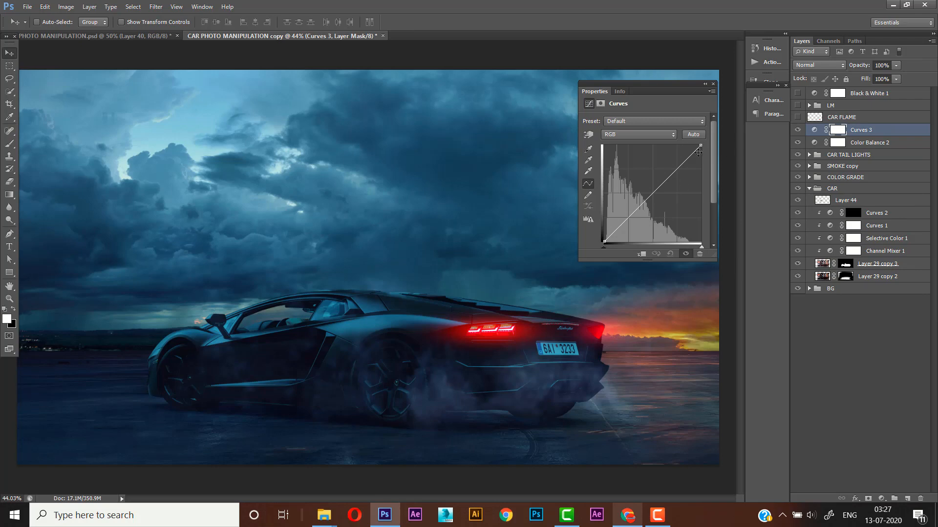
{"action": "mouse_move", "coordinate": [700, 145]}
{"action": "left_mouse_down"}
{"action": "mouse_move", "coordinate": [690, 146]}
{"action": "mouse_move", "coordinate": [701, 146]}
{"action": "left_mouse_up"}
{"action": "left_click", "coordinate": [680, 165]}
{"action": "left_click_drag", "start_coordinate": [604, 241], "coordinate": [602, 239]}
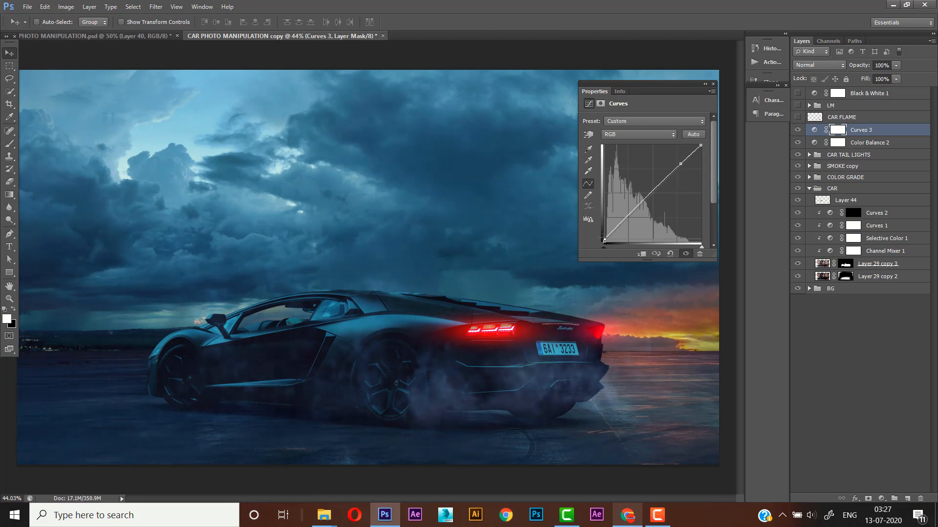
{"action": "left_click", "coordinate": [632, 210]}
{"action": "left_click", "coordinate": [659, 186]}
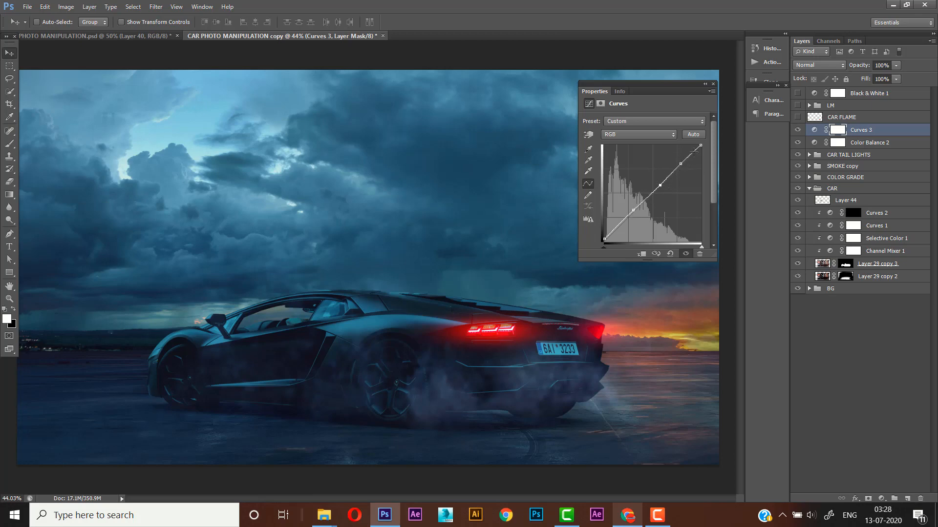
- Pull the midtone point of the Curves 3 RGB curve slightly down and fine-tune its highlight point
{"action": "left_click_drag", "start_coordinate": [660, 185], "coordinate": [659, 188]}
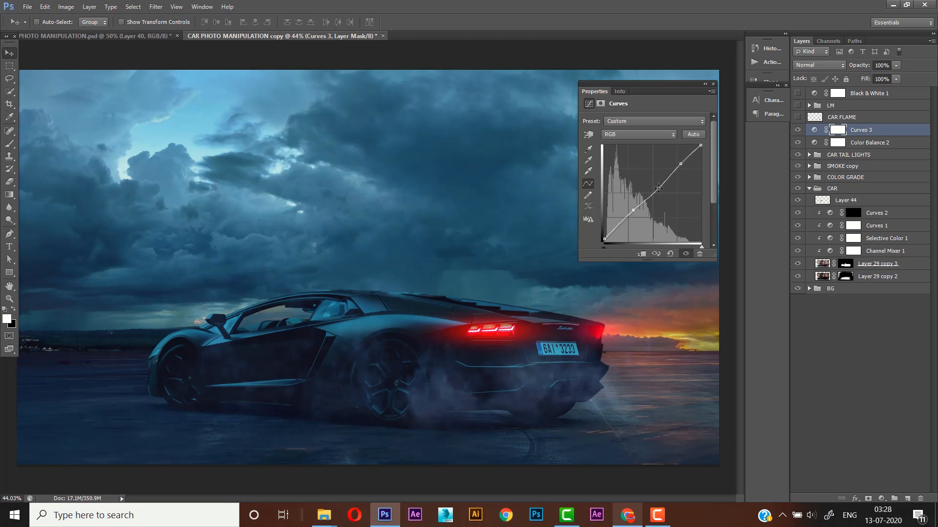
{"action": "left_click", "coordinate": [634, 210]}
{"action": "left_click", "coordinate": [681, 163]}
{"action": "left_click_drag", "start_coordinate": [681, 162], "coordinate": [679, 164]}
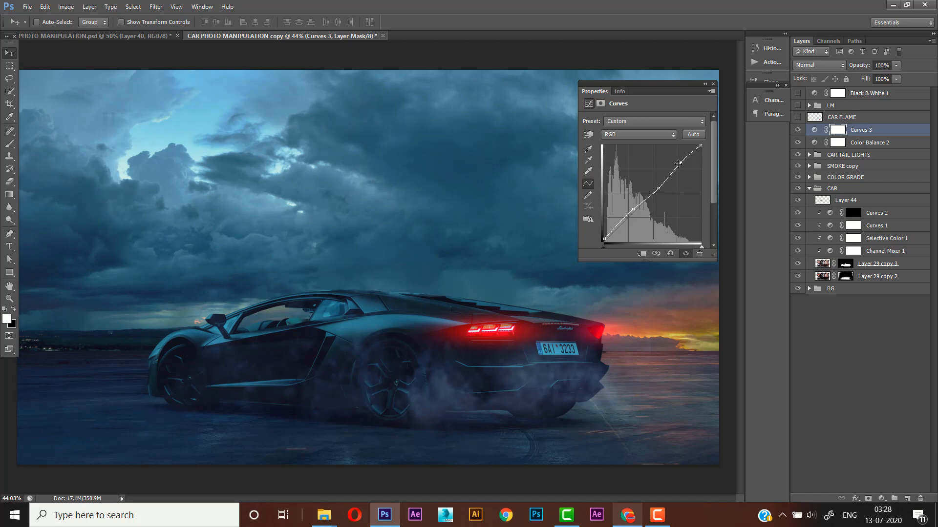
{"action": "left_click", "coordinate": [713, 83]}
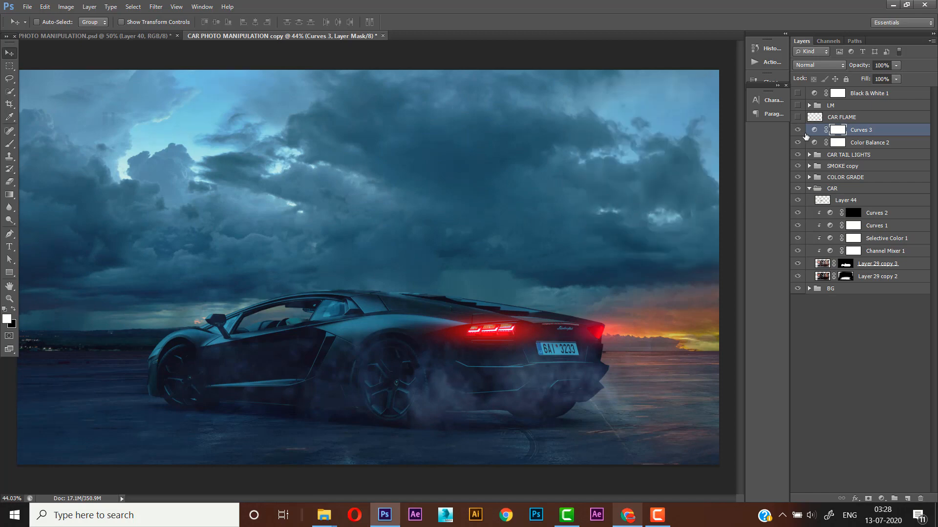
- Turn on the CAR FLAME layer's visibility, comparing the image with and without the exhaust flame
{"action": "left_click", "coordinate": [829, 118]}
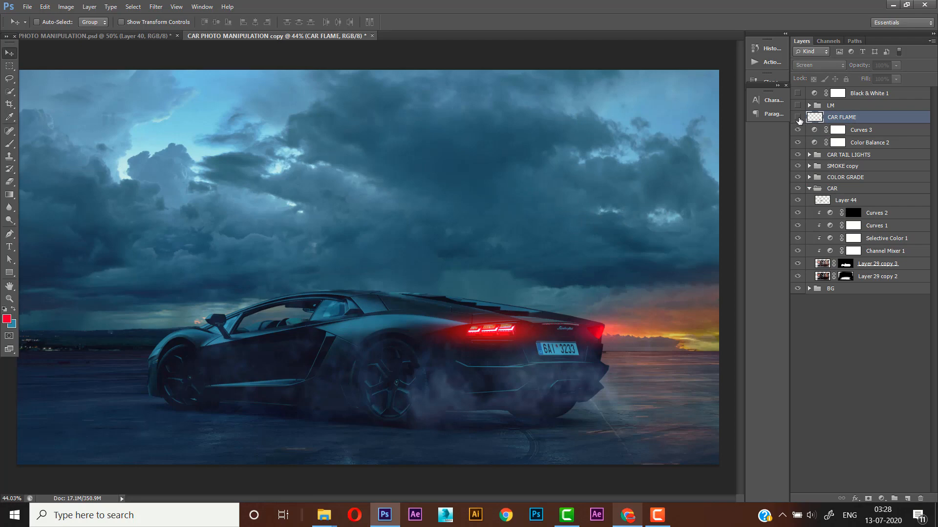
{"action": "left_click", "coordinate": [798, 117]}
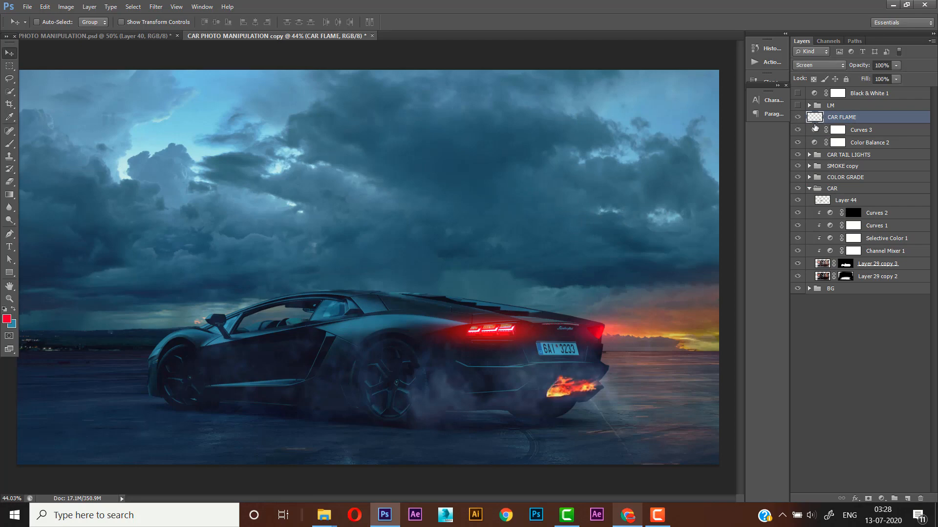
{"action": "left_click", "coordinate": [797, 117]}
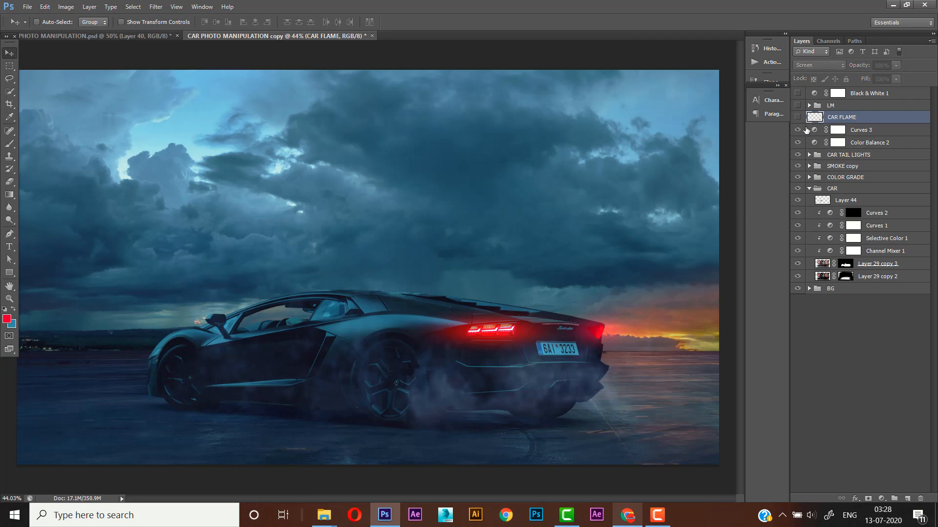
{"action": "left_click", "coordinate": [798, 117]}
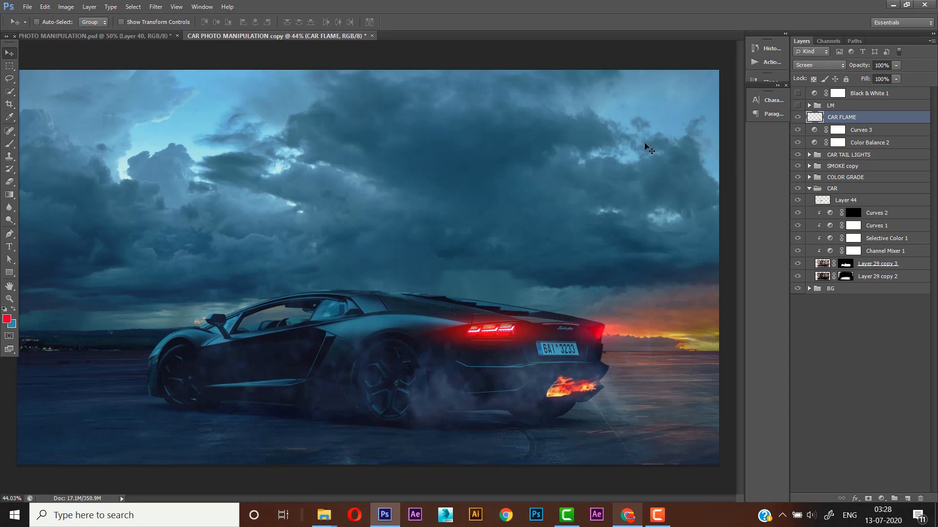
- Add a new layer above CAR FLAME and paint a soft spot over the exhaust flame in orange sampled from the sunset
{"action": "left_click", "coordinate": [9, 144]}
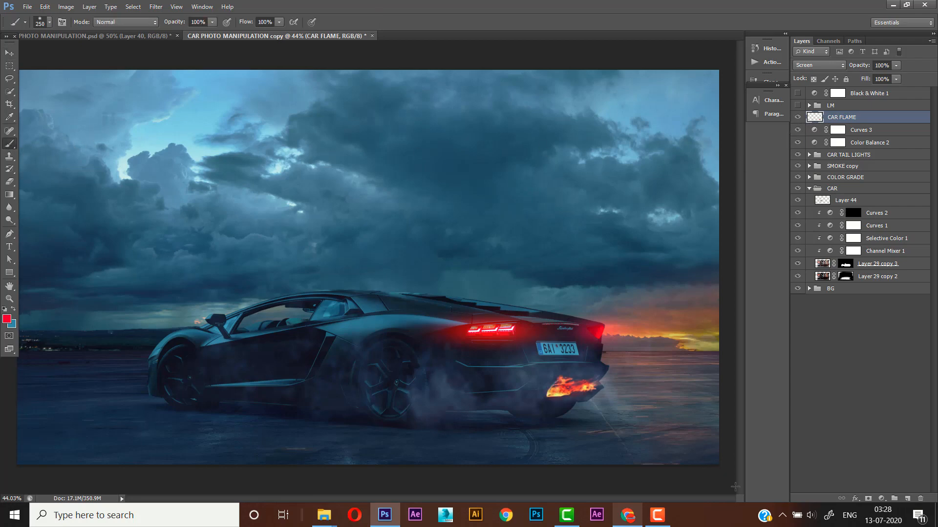
{"action": "left_click", "coordinate": [904, 500]}
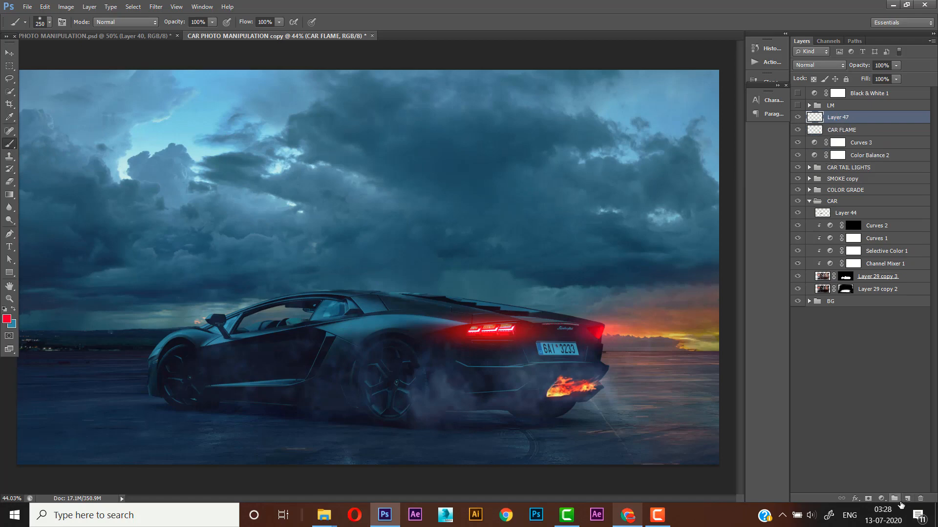
{"action": "left_click", "coordinate": [683, 332], "text": "alt"}
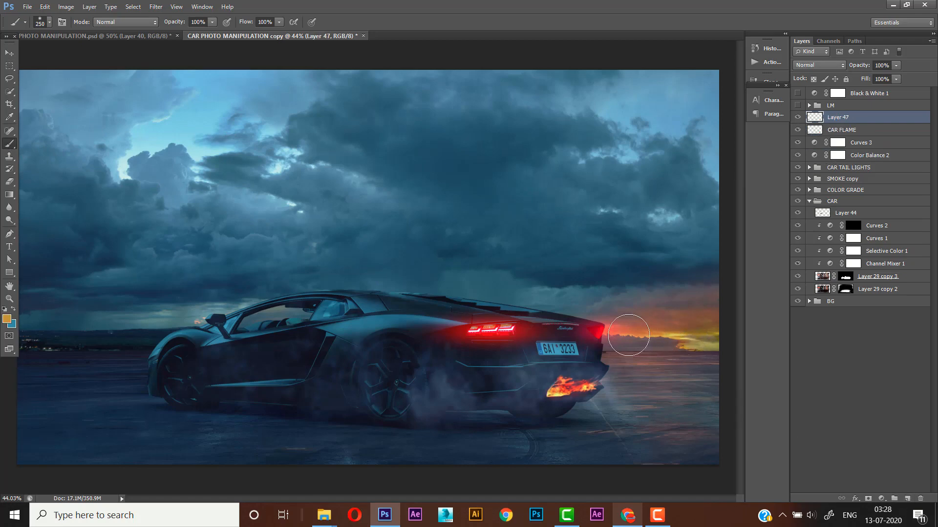
{"action": "left_click", "coordinate": [563, 390]}
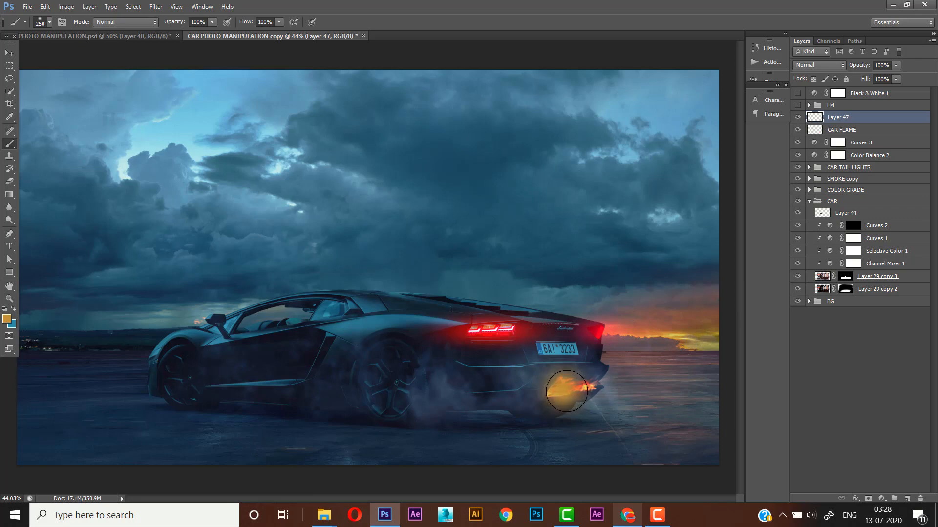
- Set the painted orange glow layer's blend mode to Soft Light and compare the image with and without it
{"action": "left_click", "coordinate": [819, 65]}
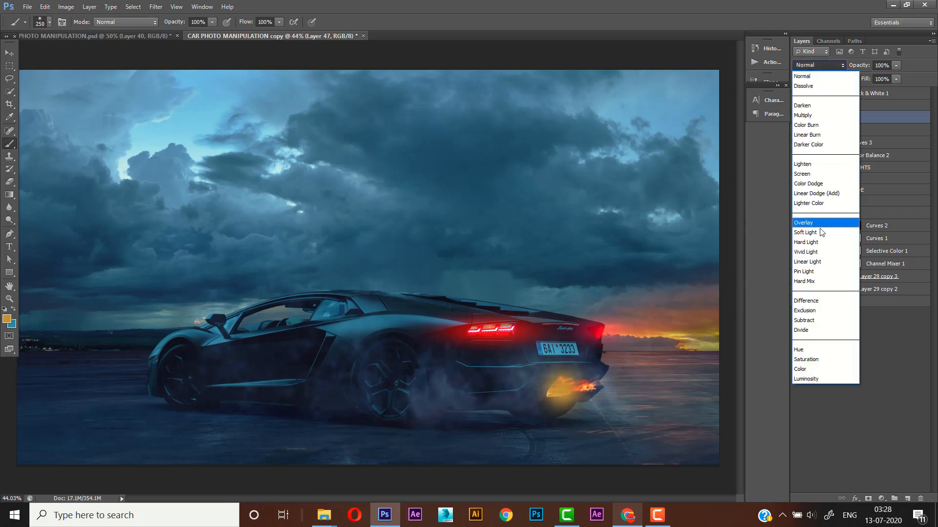
{"action": "left_click", "coordinate": [810, 241]}
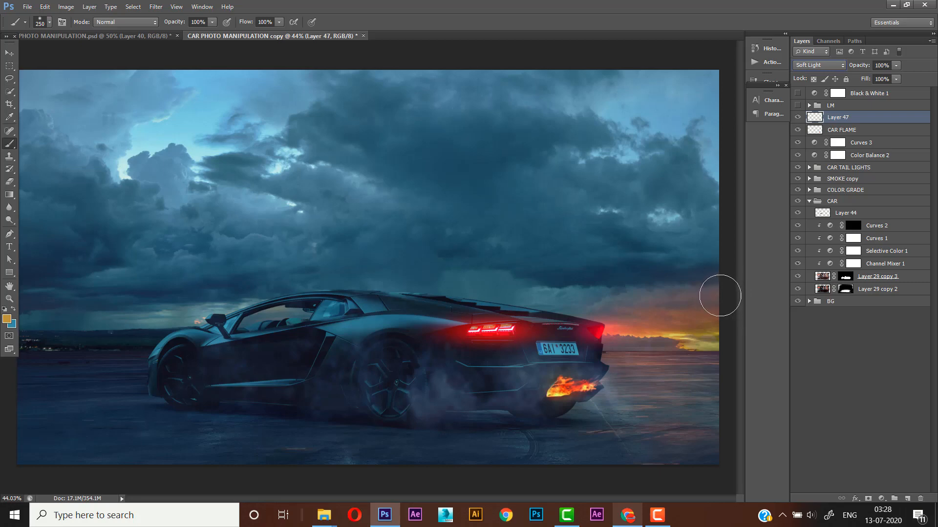
{"action": "left_click", "coordinate": [798, 118]}
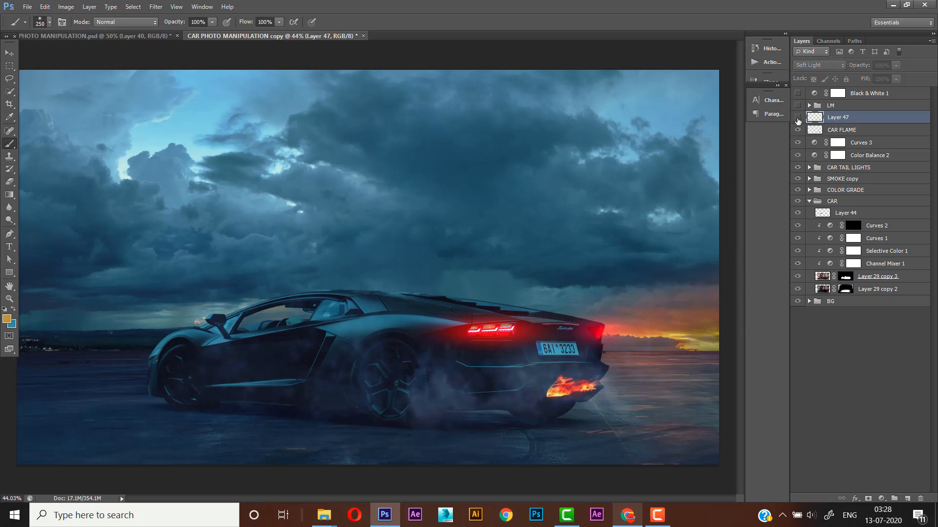
{"action": "left_click", "coordinate": [798, 117]}
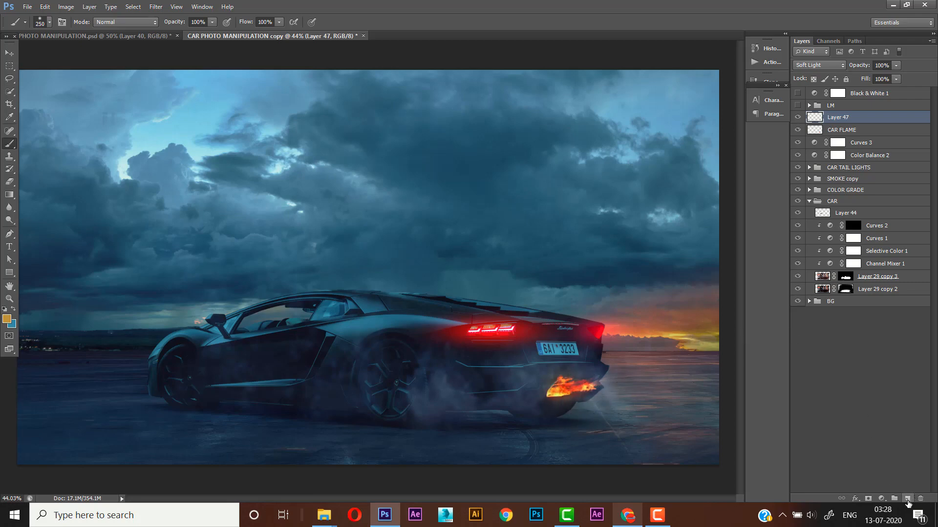
- Add a new layer above Layer 47 and stamp all visible layers into it
{"action": "left_click", "coordinate": [907, 498]}
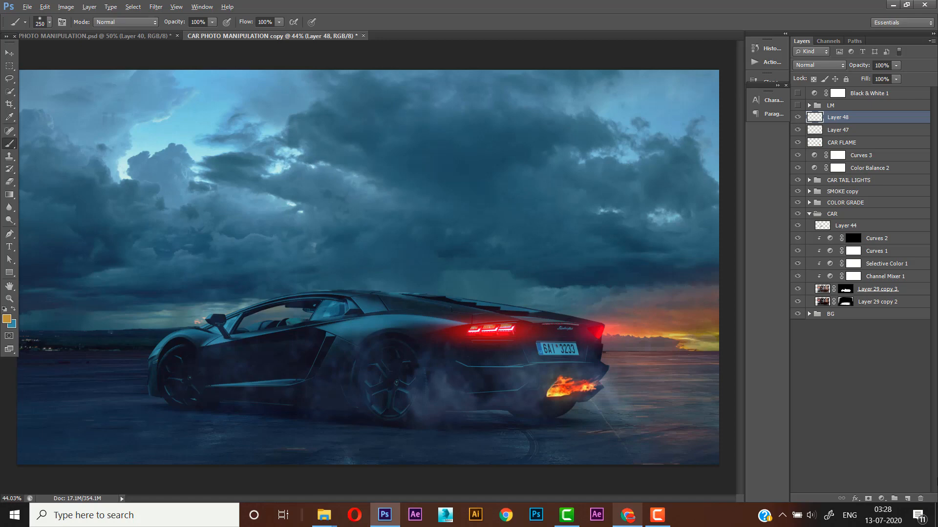
{"action": "key", "text": "ctrl+alt+shift+e"}
{"action": "left_click", "coordinate": [10, 53]}
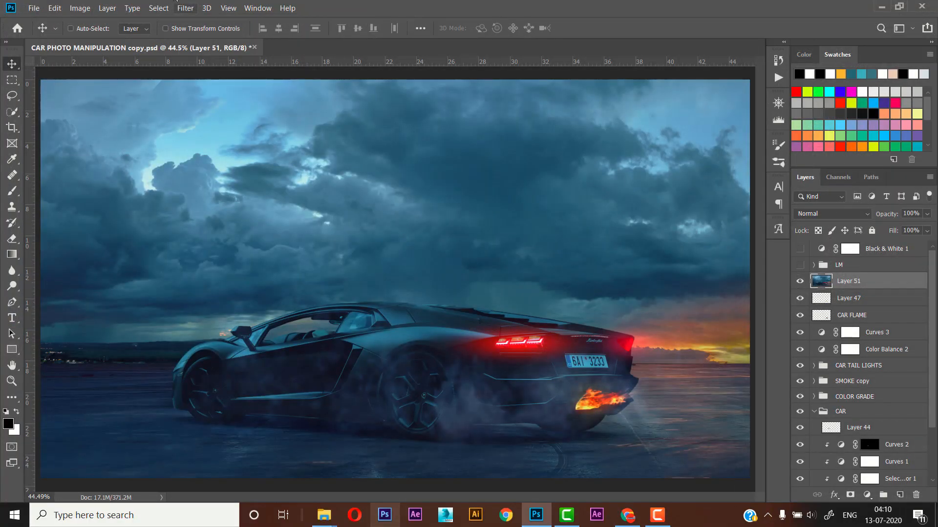
- Start a 15° Spin Blur on the merged layer, centre it on the rear wheel and shrink its circle to the wheel's size
{"action": "left_click", "coordinate": [182, 7]}
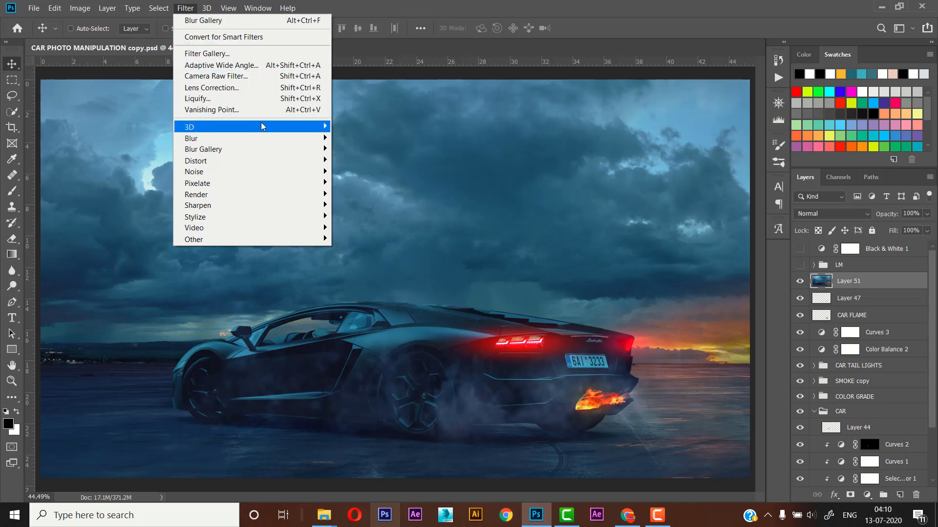
{"action": "mouse_move", "coordinate": [282, 150]}
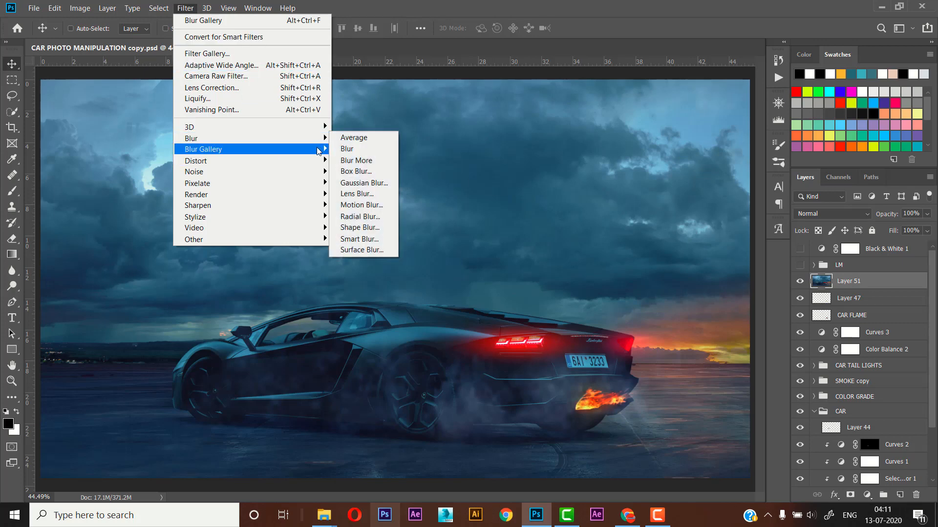
{"action": "mouse_move", "coordinate": [318, 151]}
{"action": "left_click", "coordinate": [355, 196]}
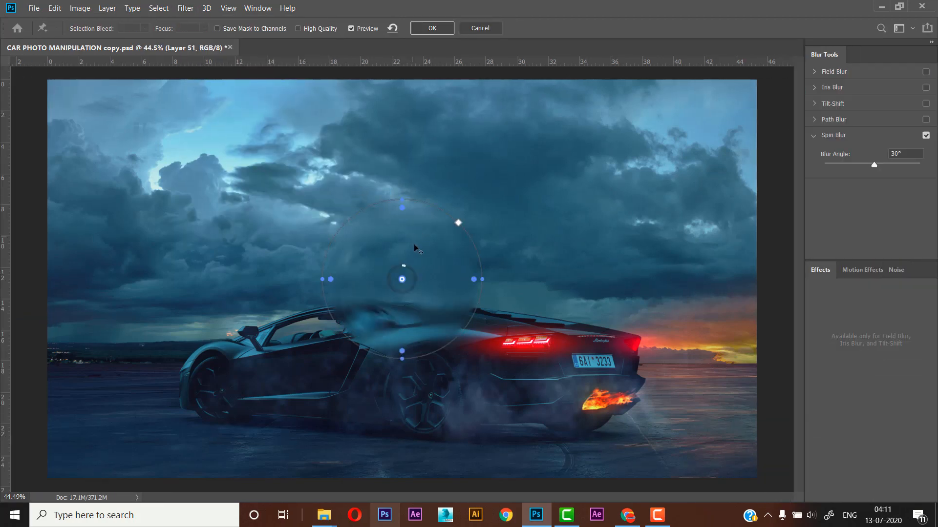
{"action": "left_click_drag", "start_coordinate": [402, 282], "coordinate": [421, 389]}
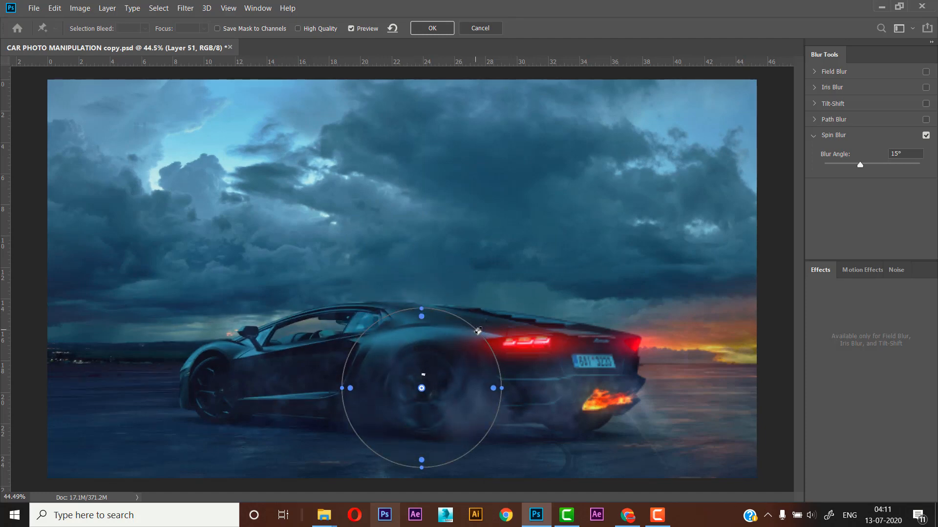
{"action": "left_click_drag", "start_coordinate": [474, 335], "coordinate": [450, 358]}
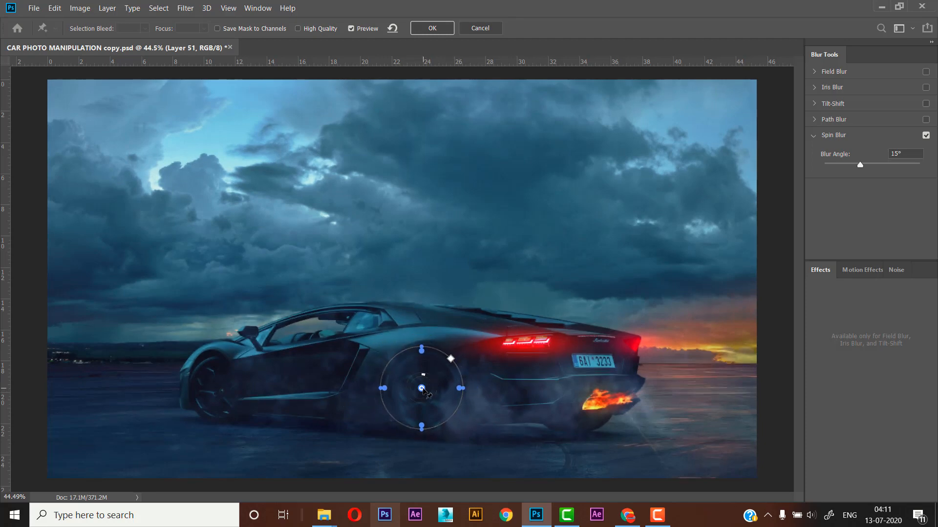
- Reposition and reshape the spin blur into a slightly tilted ellipse matching the rear wheel's outline, and apply it
{"action": "left_click_drag", "start_coordinate": [428, 398], "coordinate": [429, 402]}
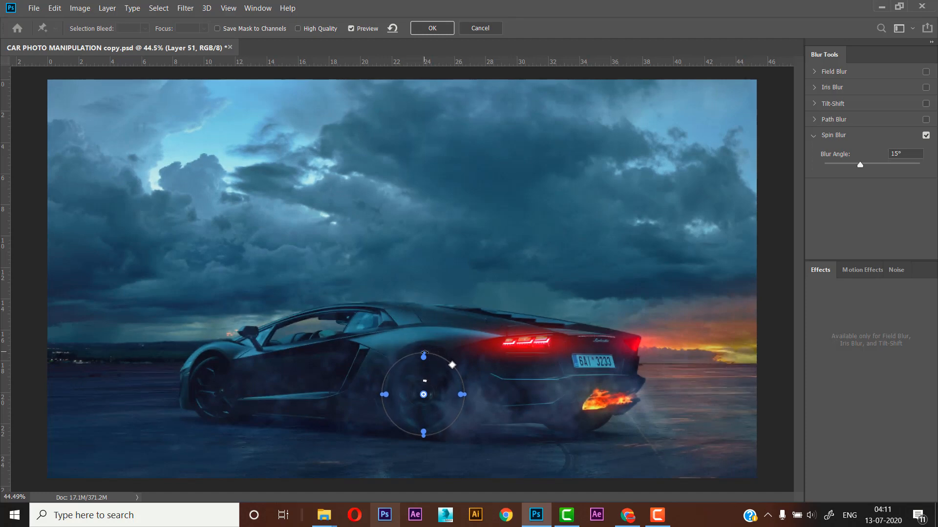
{"action": "left_click_drag", "start_coordinate": [424, 352], "coordinate": [424, 351]}
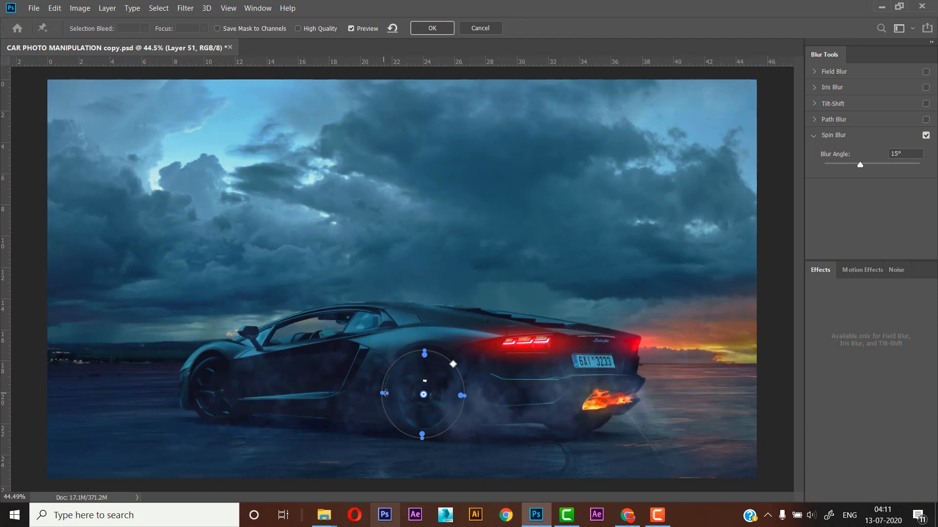
{"action": "left_click_drag", "start_coordinate": [386, 393], "coordinate": [385, 392]}
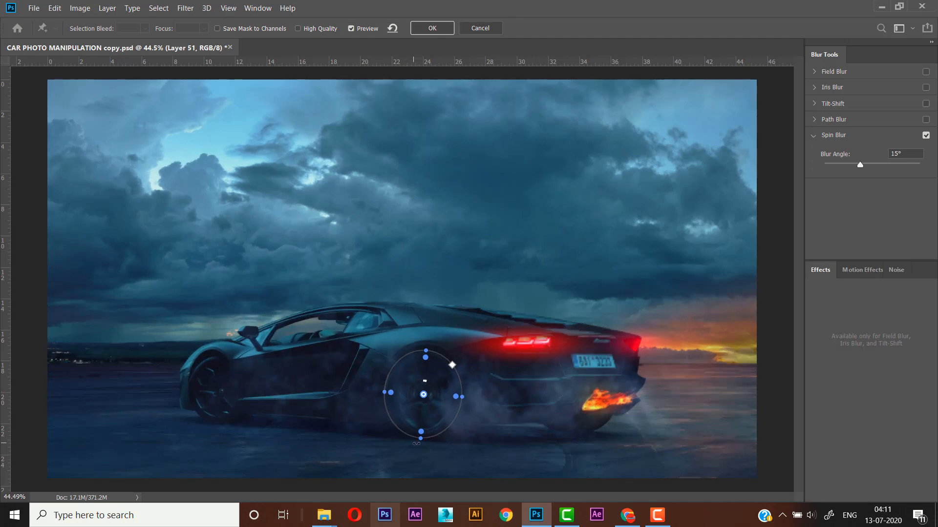
{"action": "left_click_drag", "start_coordinate": [421, 438], "coordinate": [418, 441]}
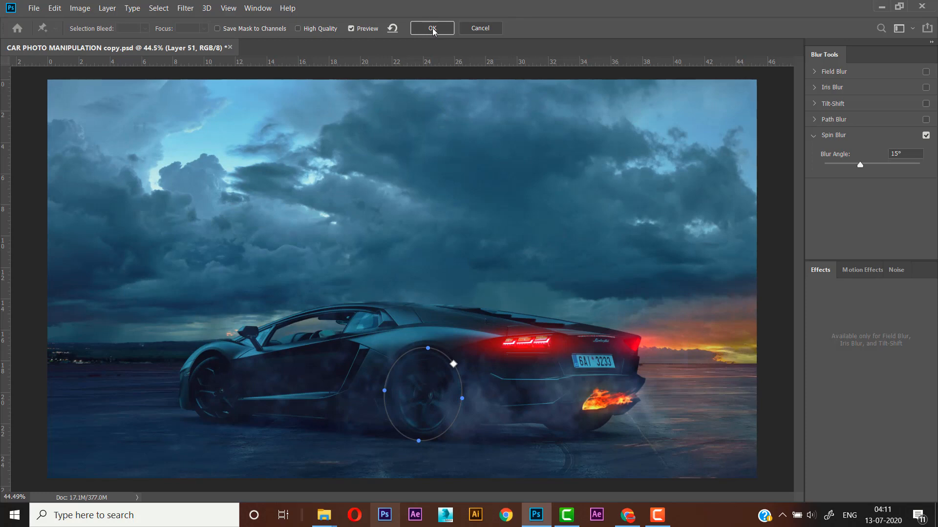
{"action": "left_click", "coordinate": [433, 29]}
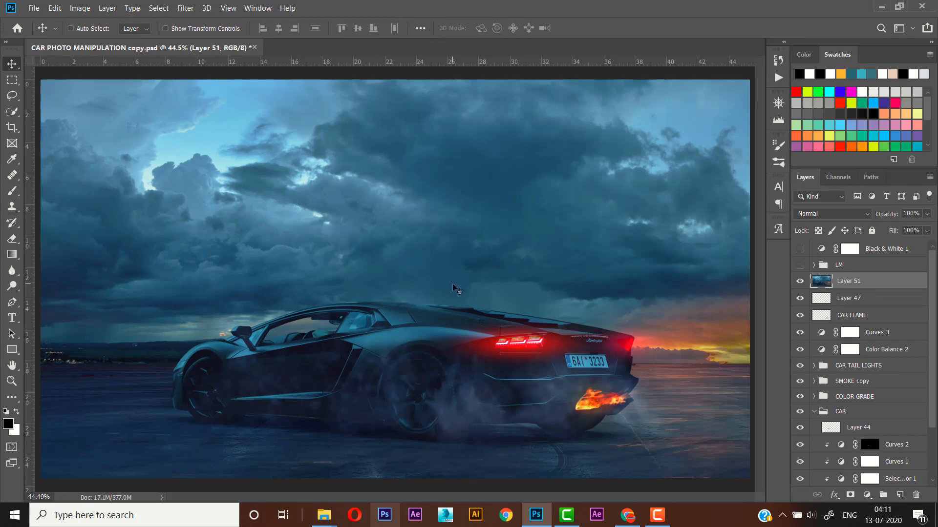
- Start another Spin Blur, centre it on the front wheel and fit its ellipse to the wheel's outline
{"action": "left_click", "coordinate": [185, 8]}
{"action": "mouse_move", "coordinate": [234, 153]}
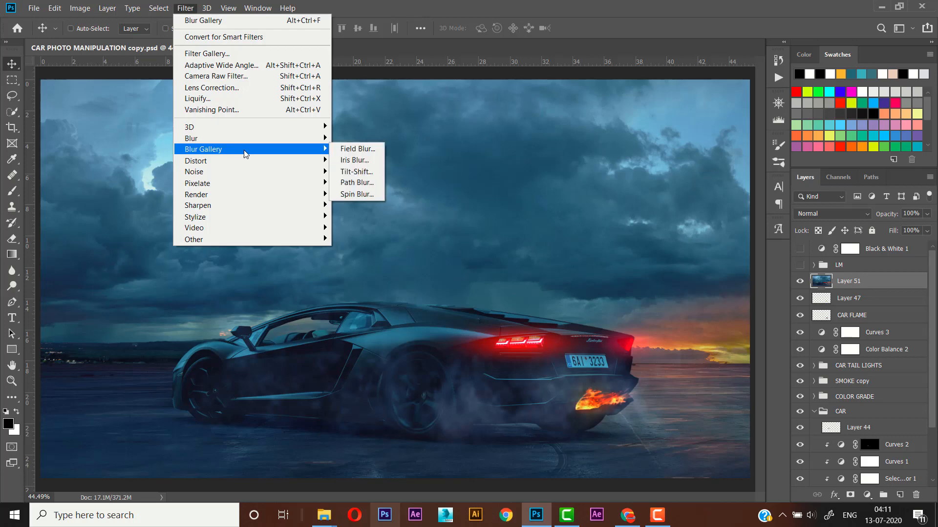
{"action": "left_click", "coordinate": [377, 193]}
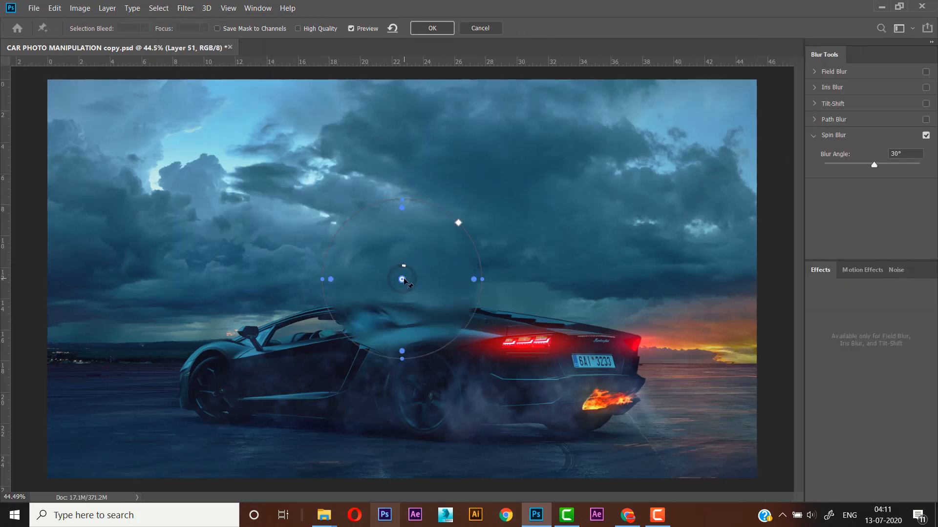
{"action": "left_click_drag", "start_coordinate": [402, 279], "coordinate": [218, 388]}
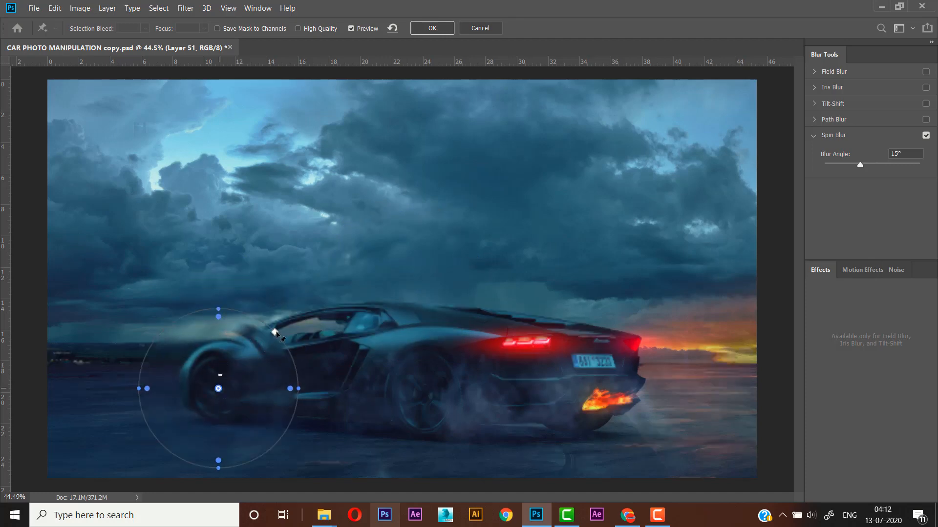
{"action": "left_click_drag", "start_coordinate": [275, 332], "coordinate": [245, 389]}
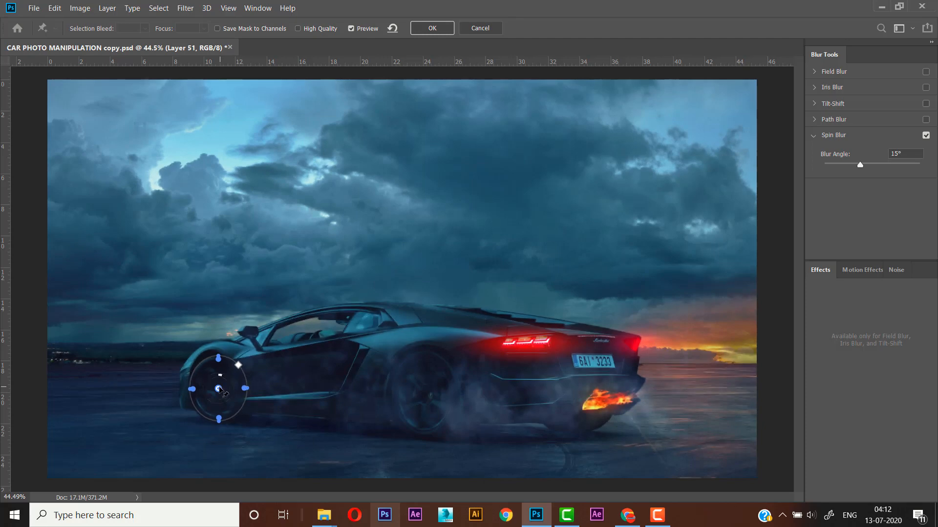
{"action": "left_click_drag", "start_coordinate": [218, 390], "coordinate": [217, 389]}
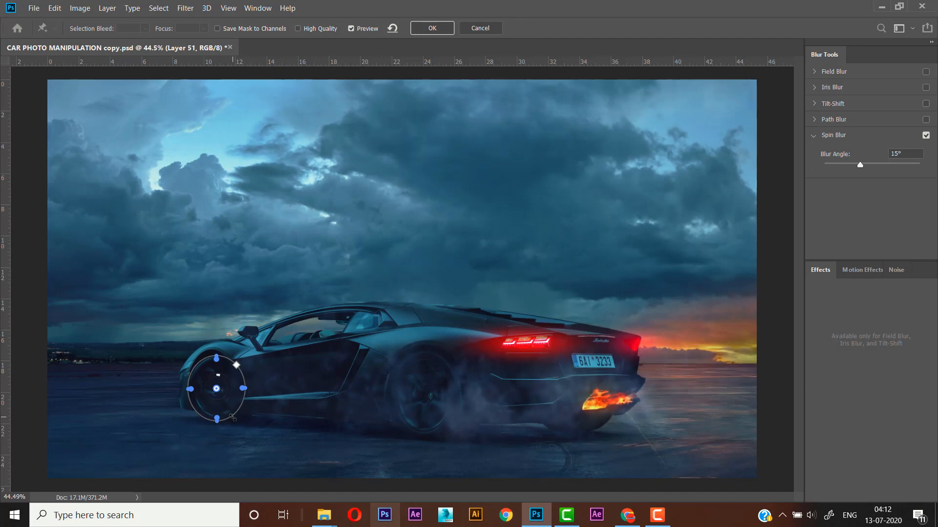
{"action": "left_click_drag", "start_coordinate": [232, 418], "coordinate": [233, 419]}
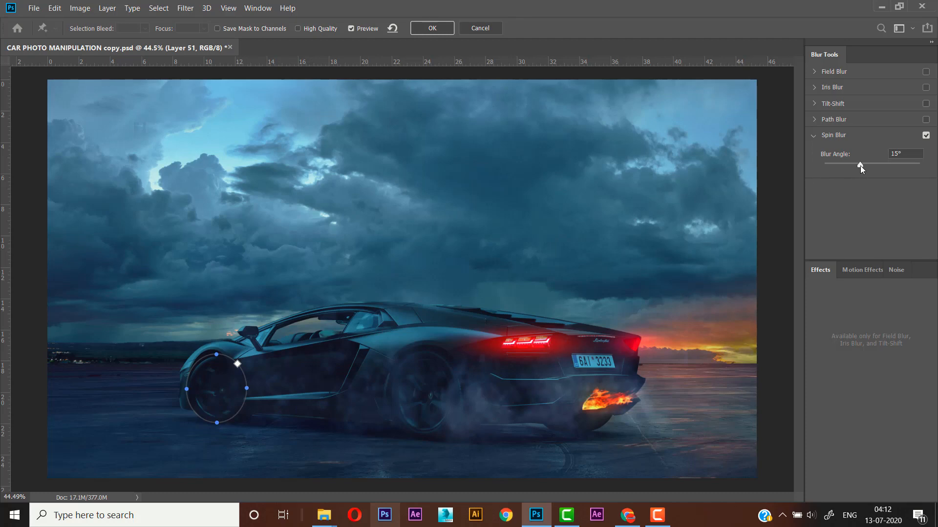
- Set the front wheel's spin blur angle to 25° and apply the blur
{"action": "left_click_drag", "start_coordinate": [860, 168], "coordinate": [855, 170]}
{"action": "type", "text": "45"}
{"action": "left_click_drag", "start_coordinate": [901, 155], "coordinate": [878, 156]}
{"action": "type", "text": "25"}
{"action": "left_click", "coordinate": [431, 28]}
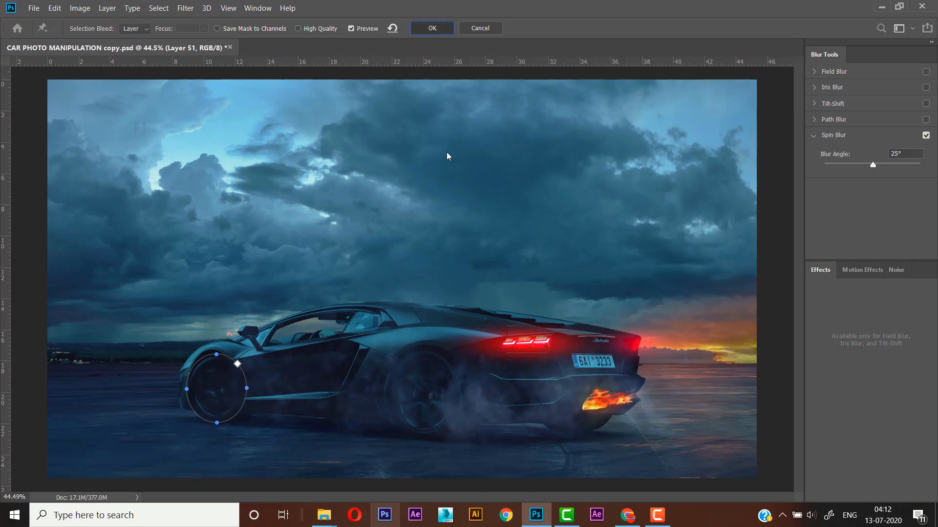